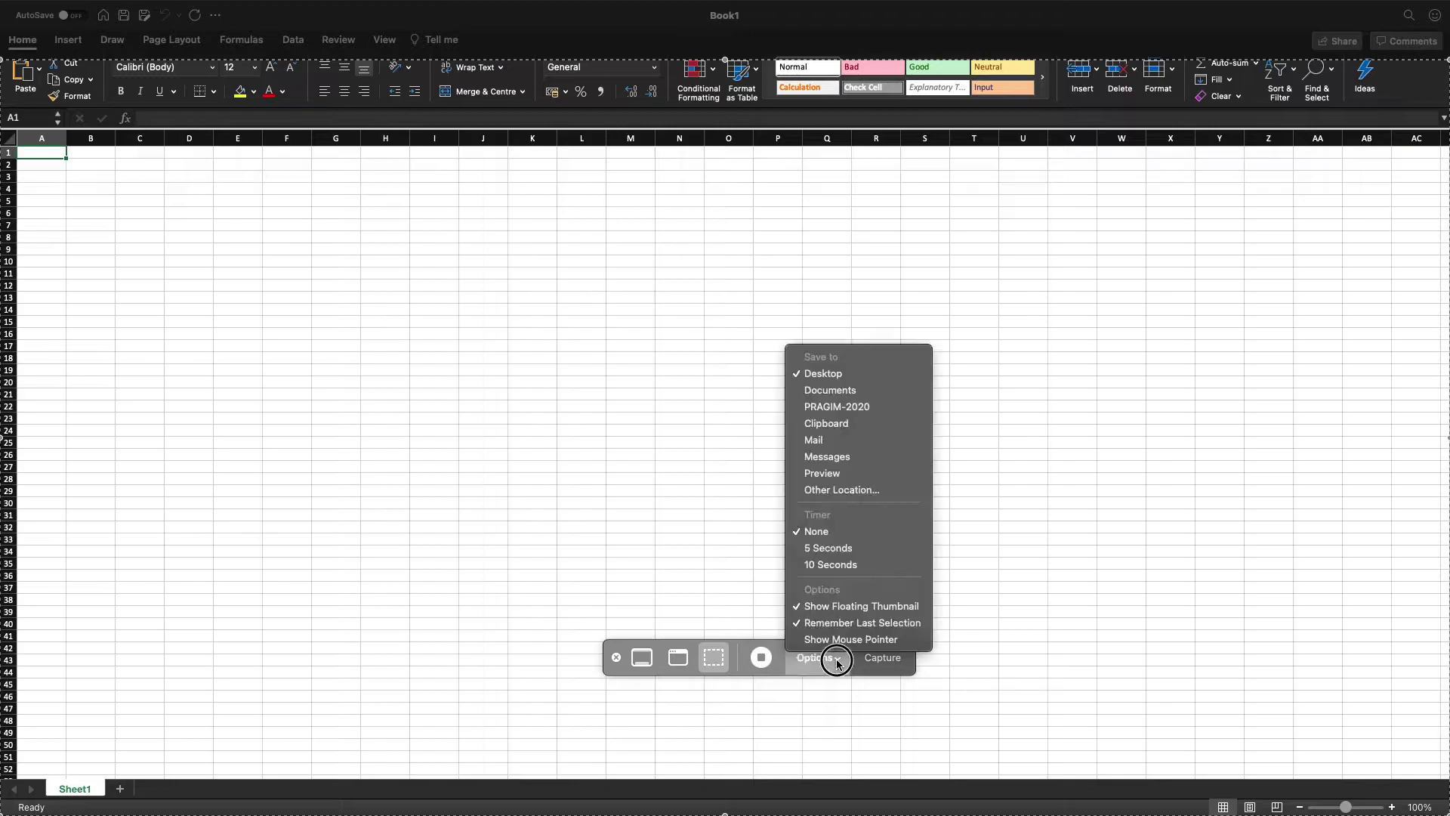
# Type the headers Name, Email and Role into A1:C1.
pyautogui.click(836, 659)
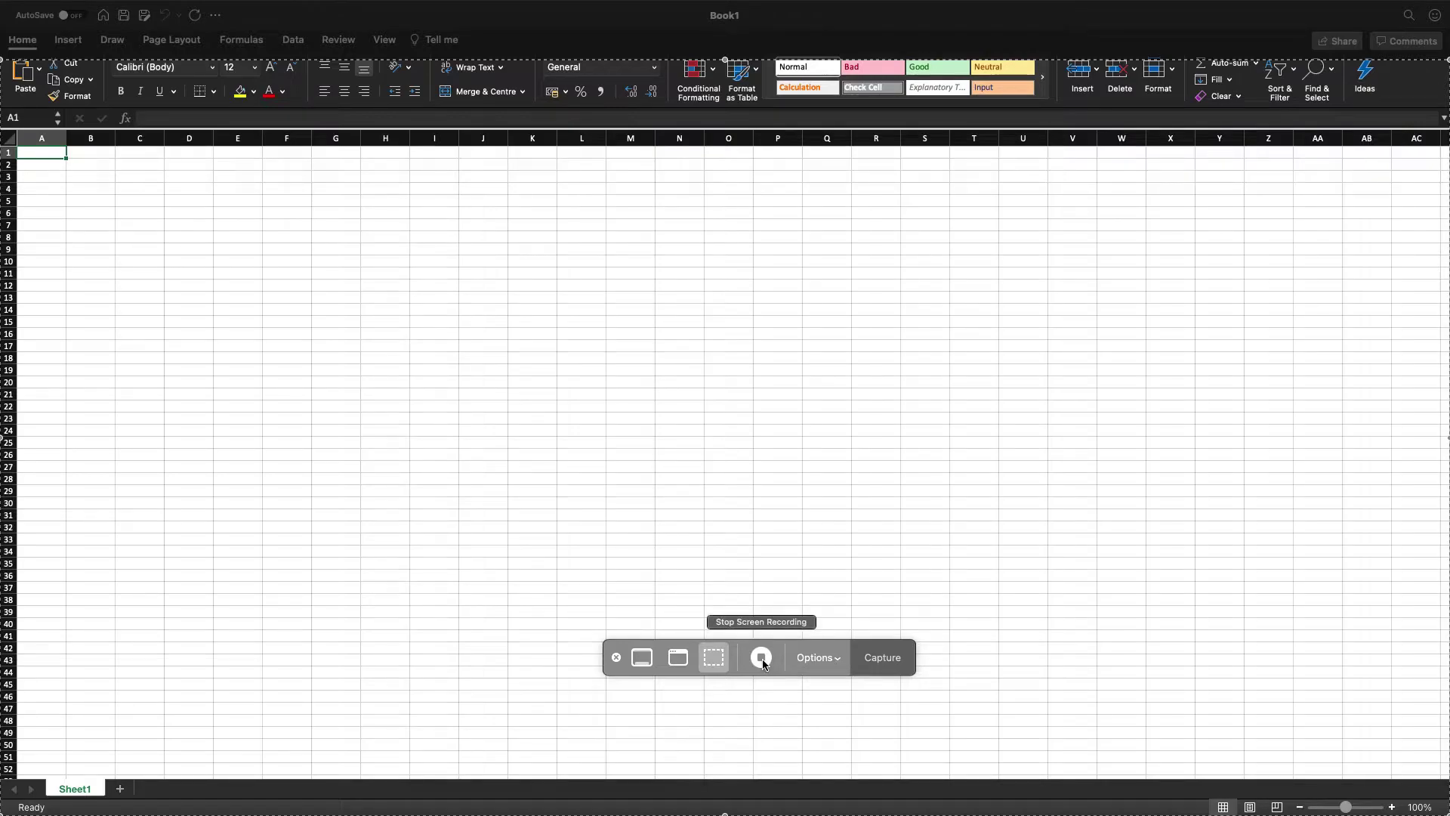
pyautogui.click(616, 659)
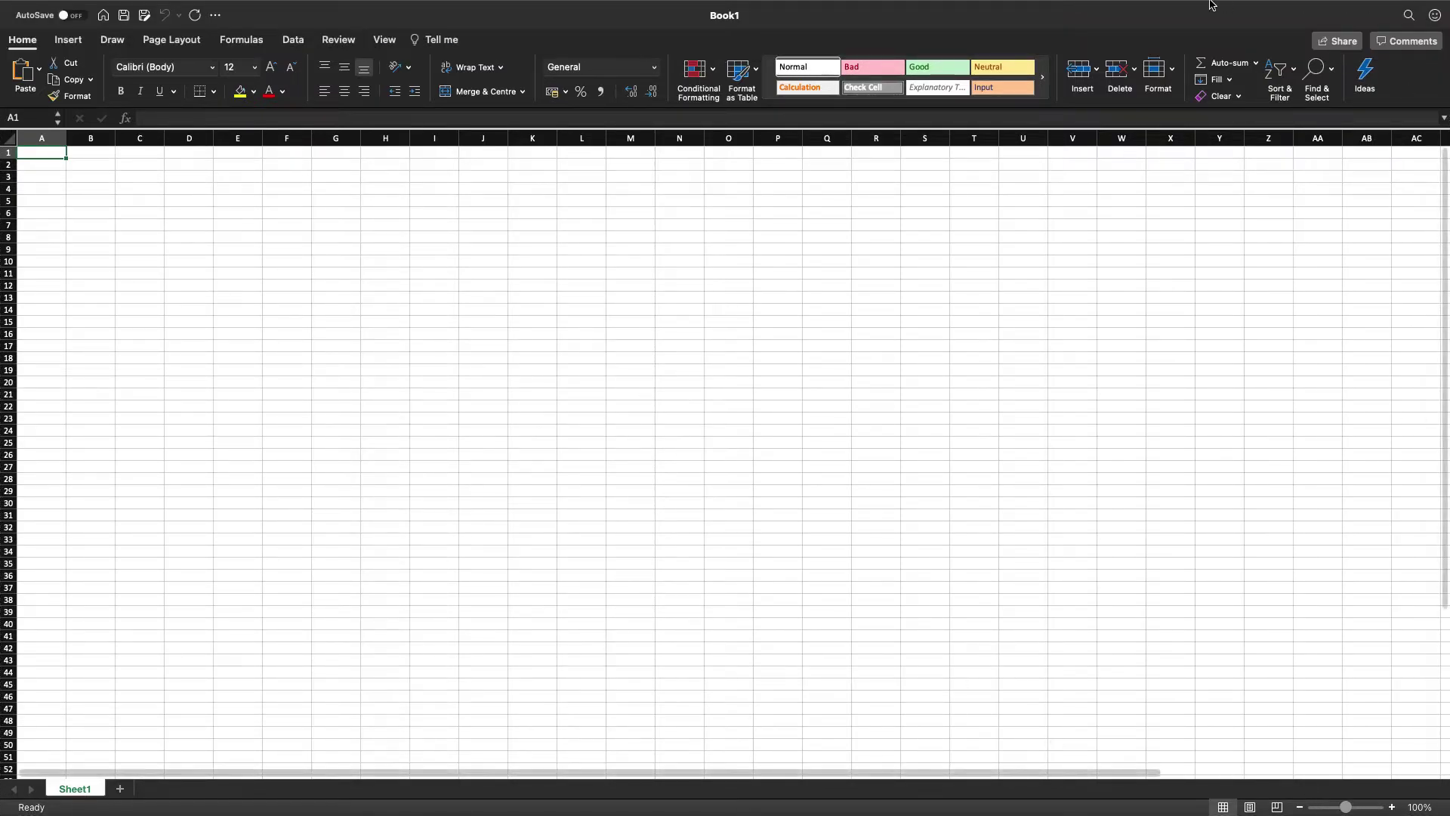
pyautogui.moveTo(1211, 3)
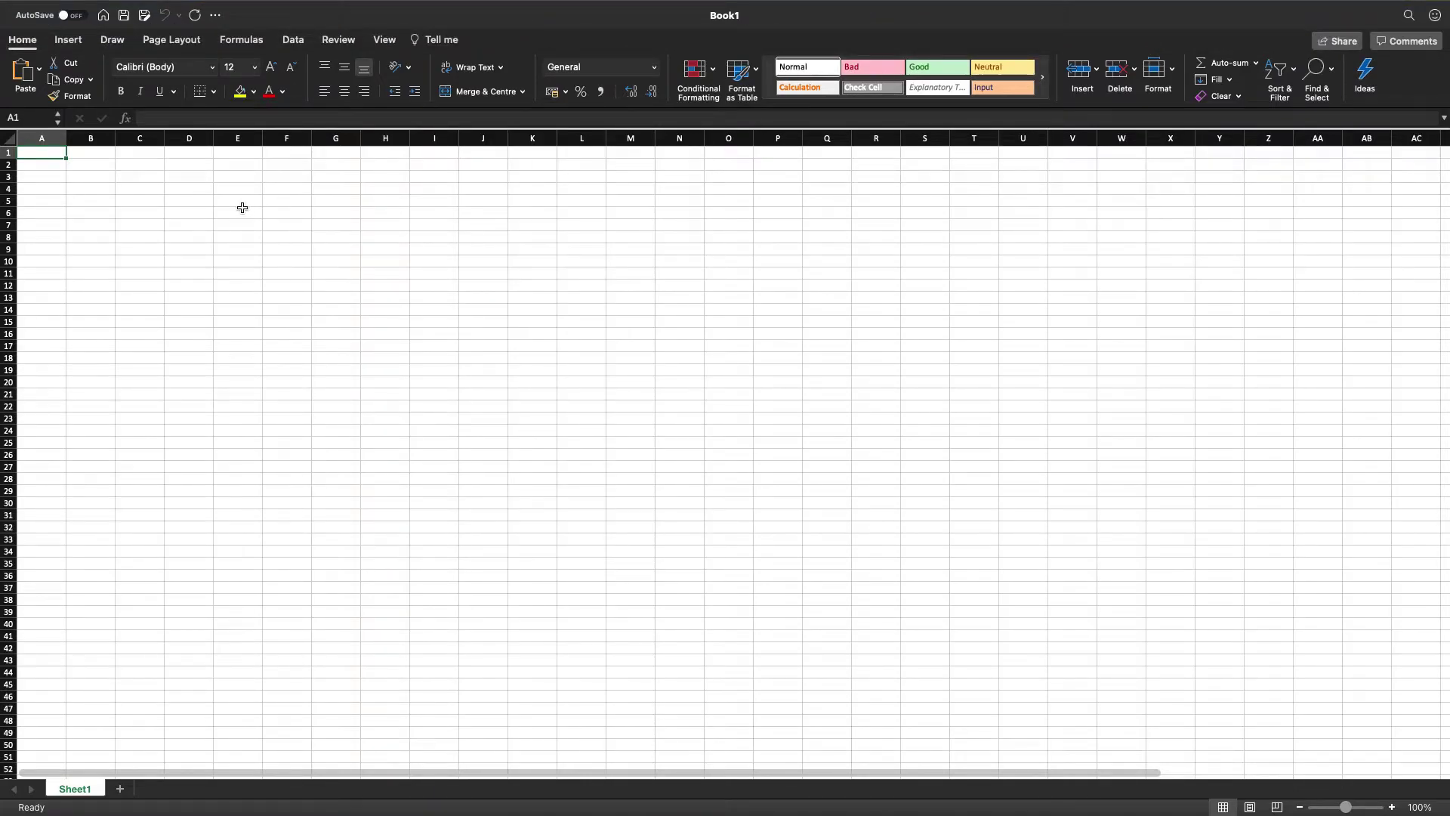
pyautogui.write('Name')
pyautogui.press('Tab')
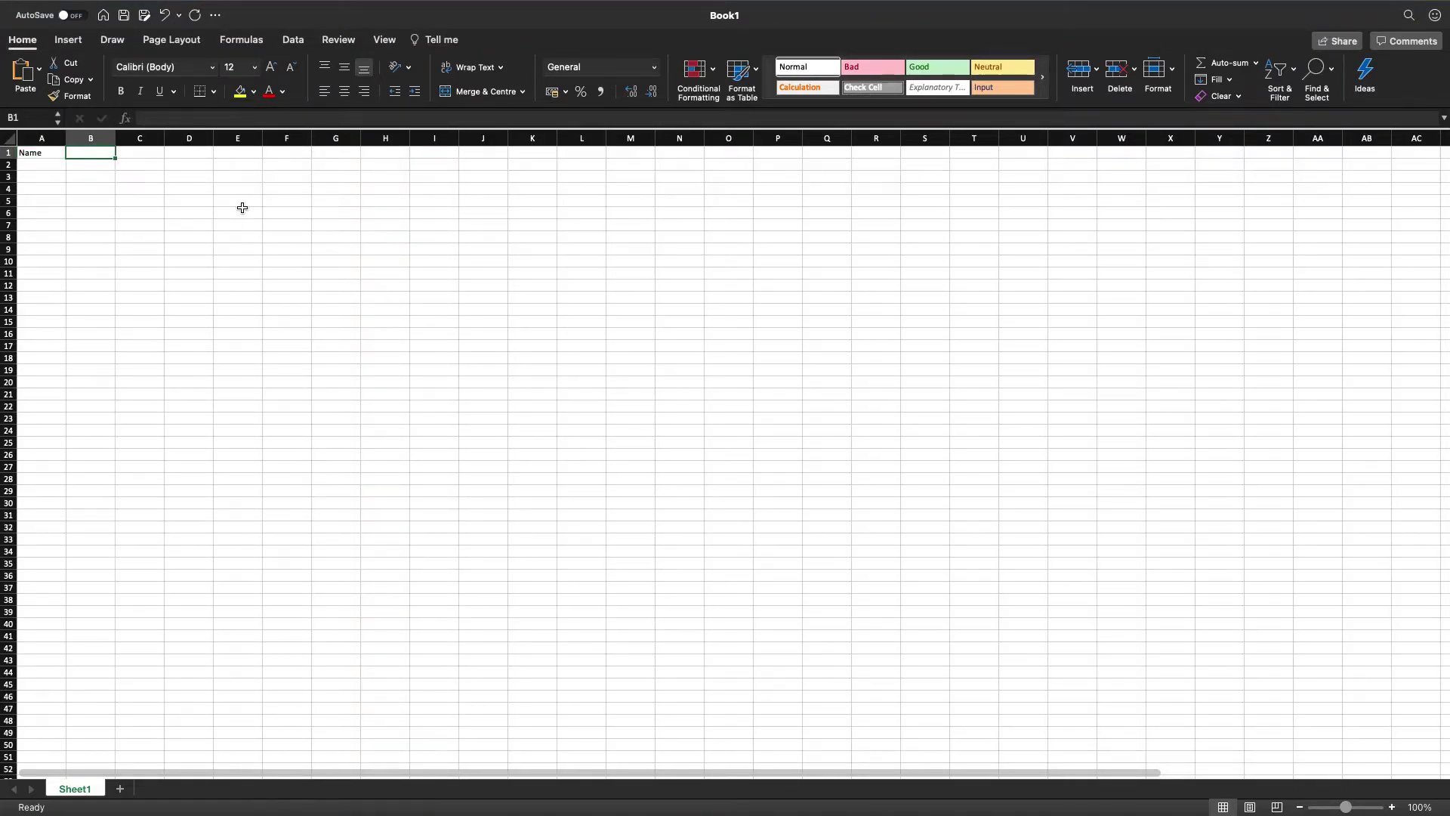
pyautogui.write('Email')
pyautogui.press('Tab')
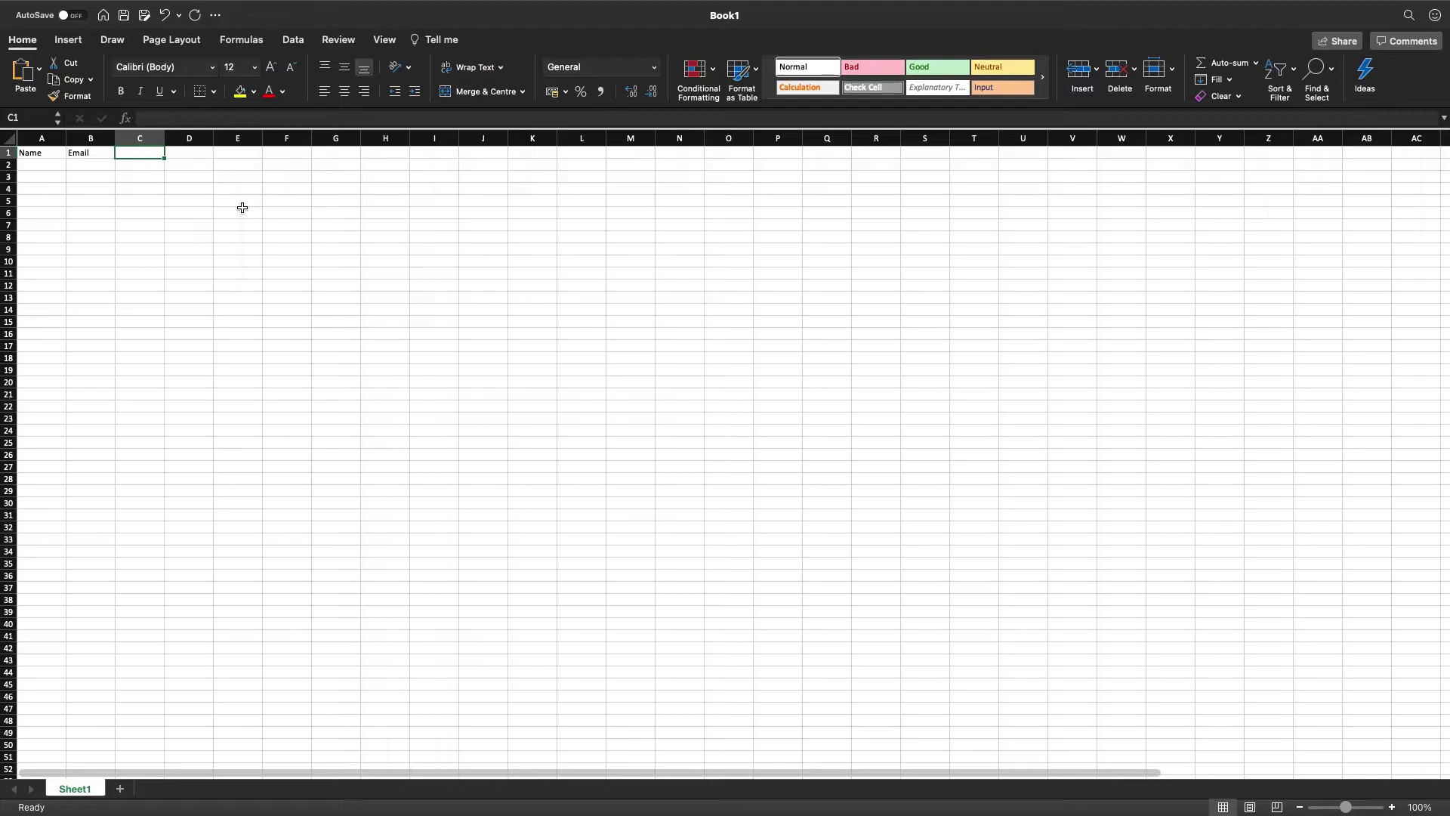
pyautogui.write('Role')
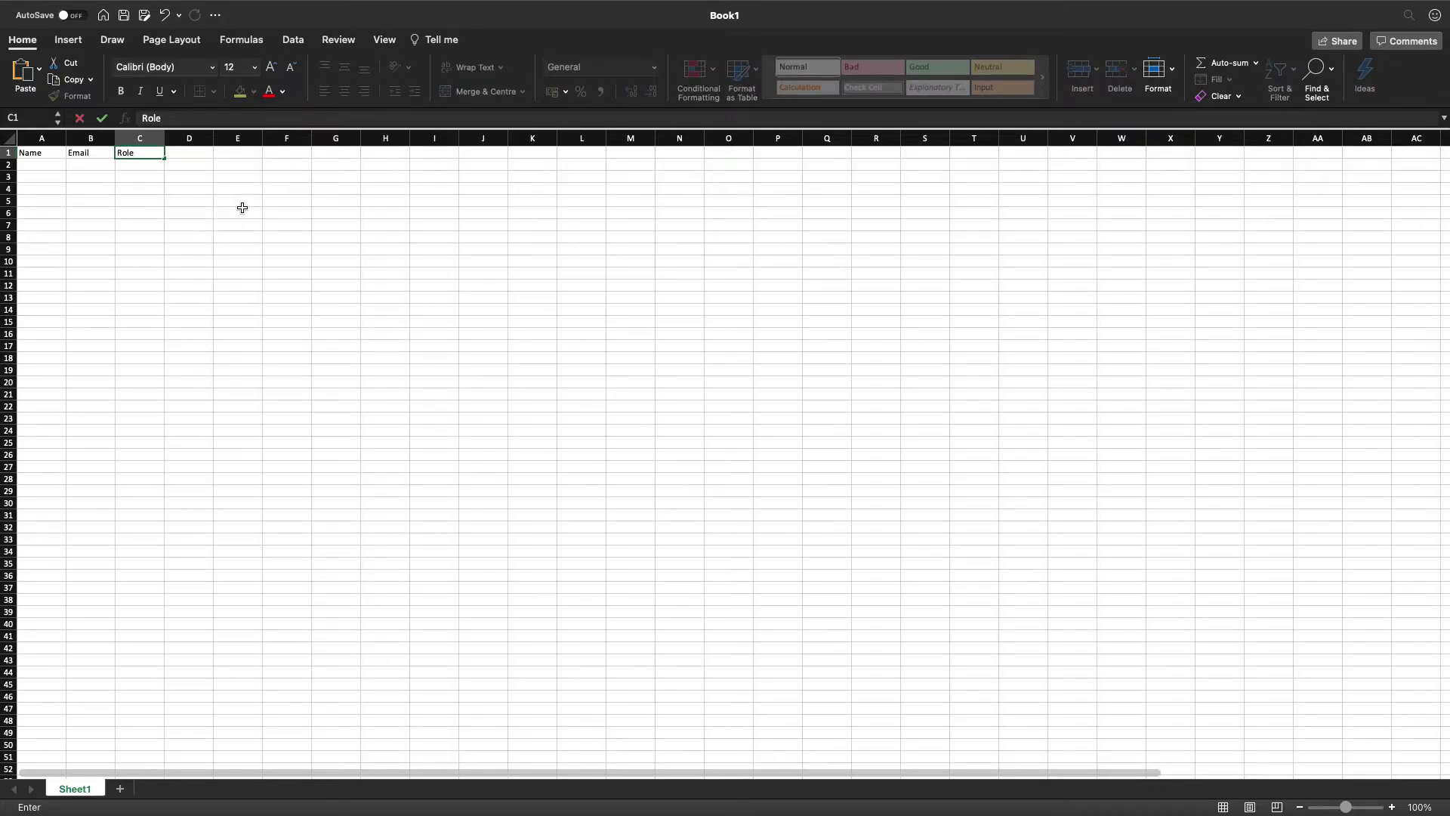
pyautogui.press('Return')
# Enter a sample row (a name, an e-mail address, testing) and autofit columns A and B.
pyautogui.write('Ma')
pyautogui.press('BackSpace')
pyautogui.press('BackSpace')
pyautogui.write('Namratha')
pyautogui.press('Tab')
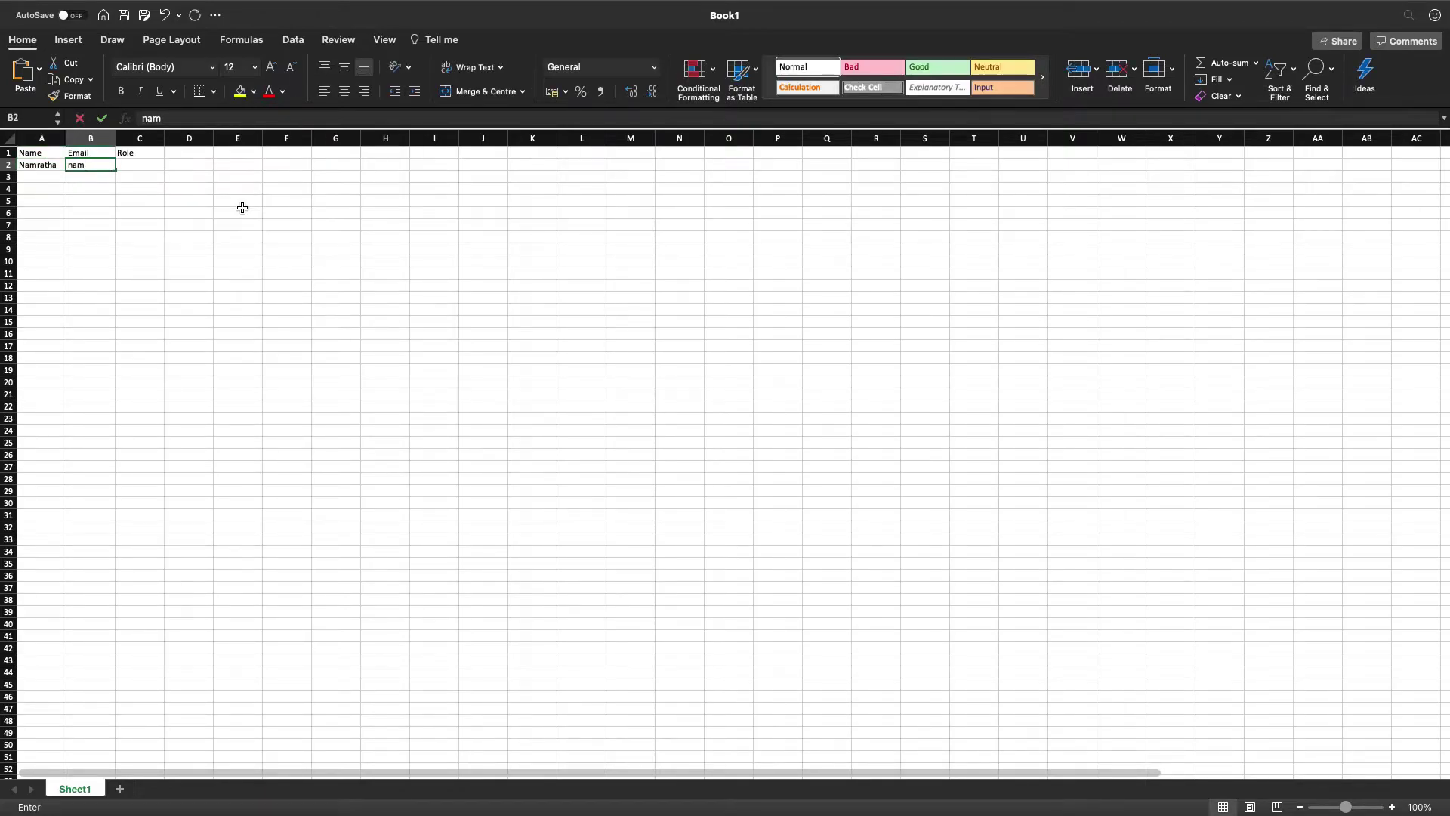
pyautogui.press('Tab')
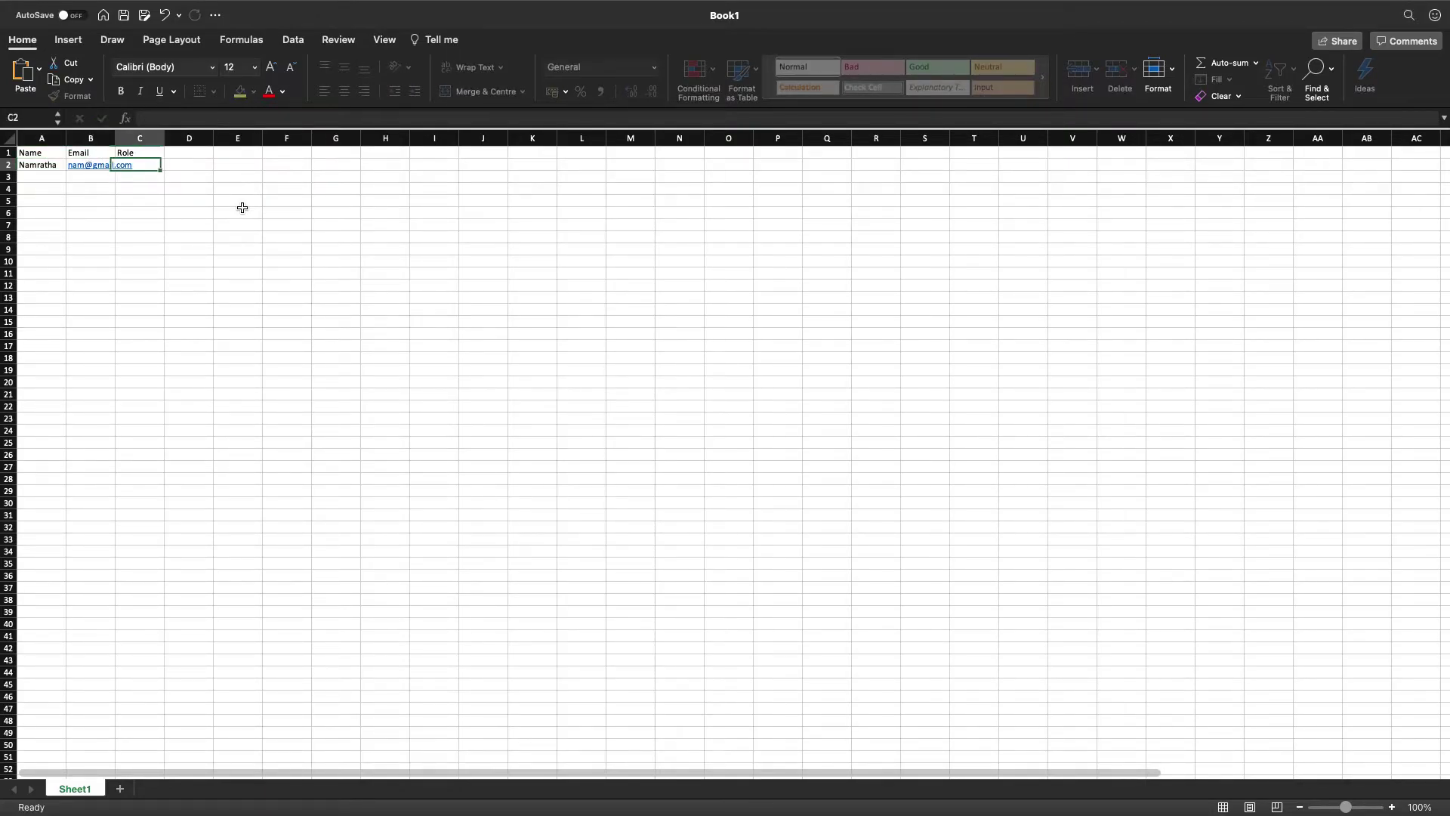
pyautogui.write('testing')
pyautogui.click(208, 237)
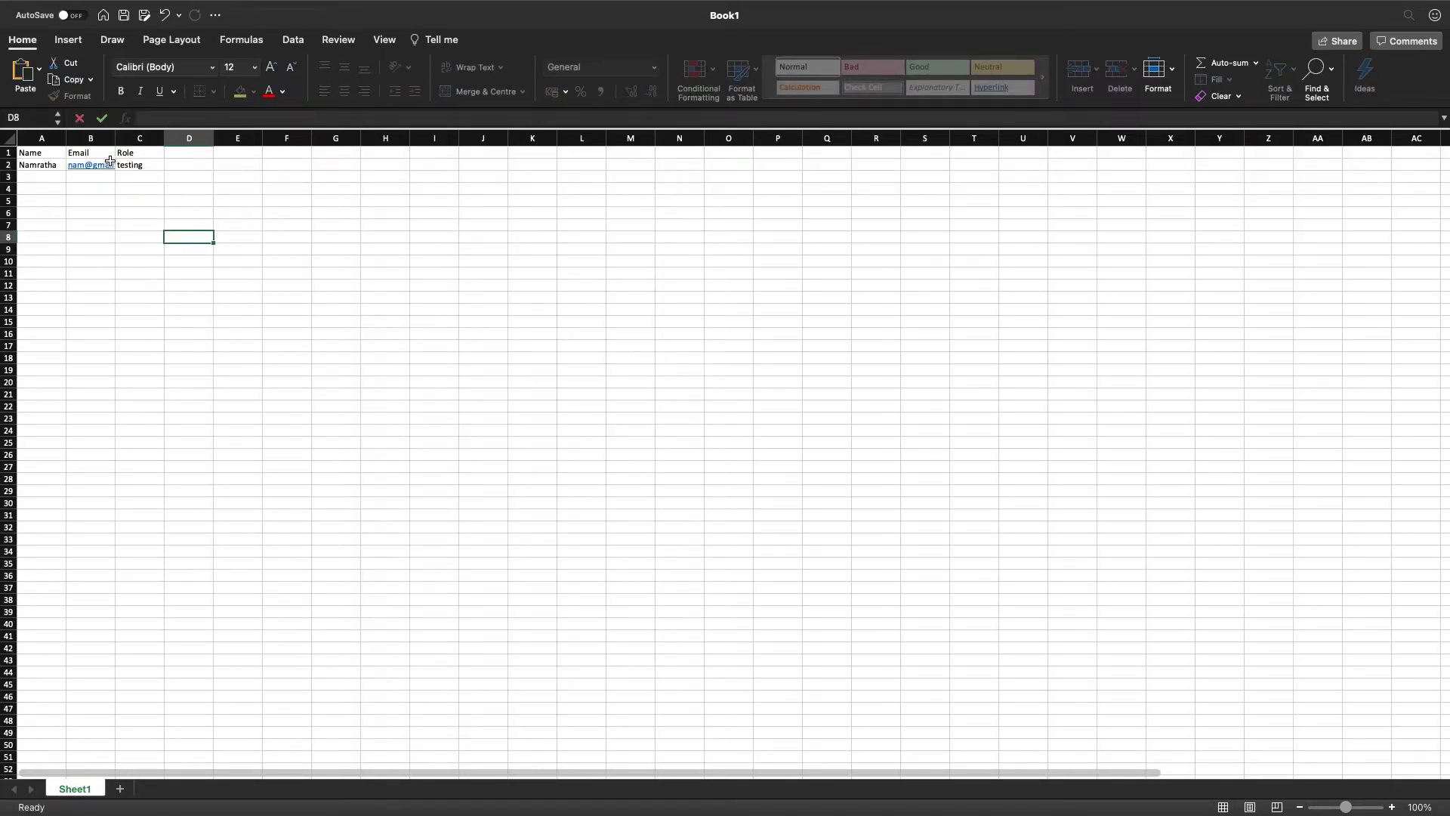
pyautogui.doubleClick(65, 144)
pyautogui.doubleClick(109, 140)
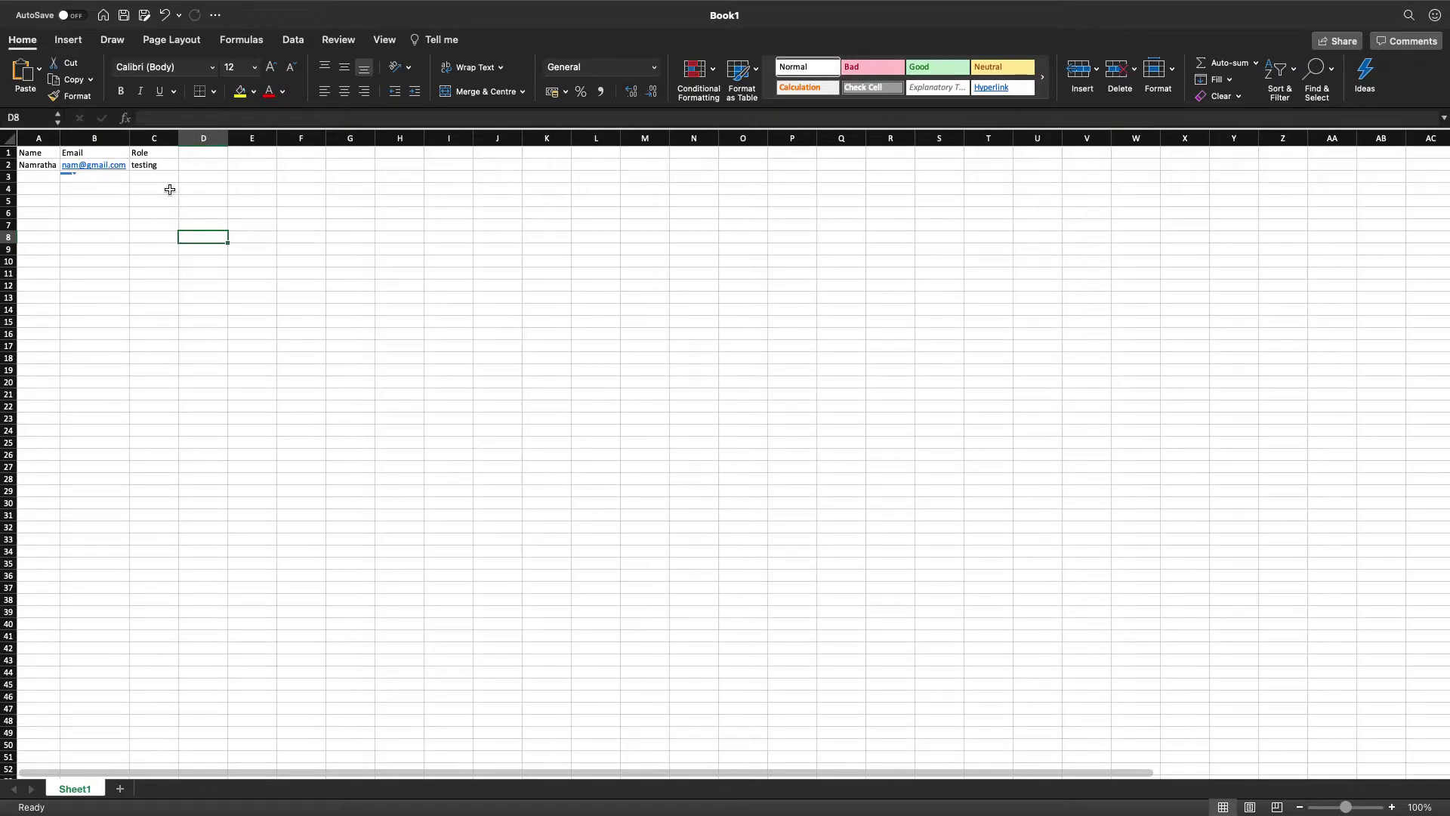
# Copy the sample row A2:C2 down the sheet and widen column A.
pyautogui.moveTo(26, 164); pyautogui.dragTo(174, 304)
pyautogui.press('super+c')
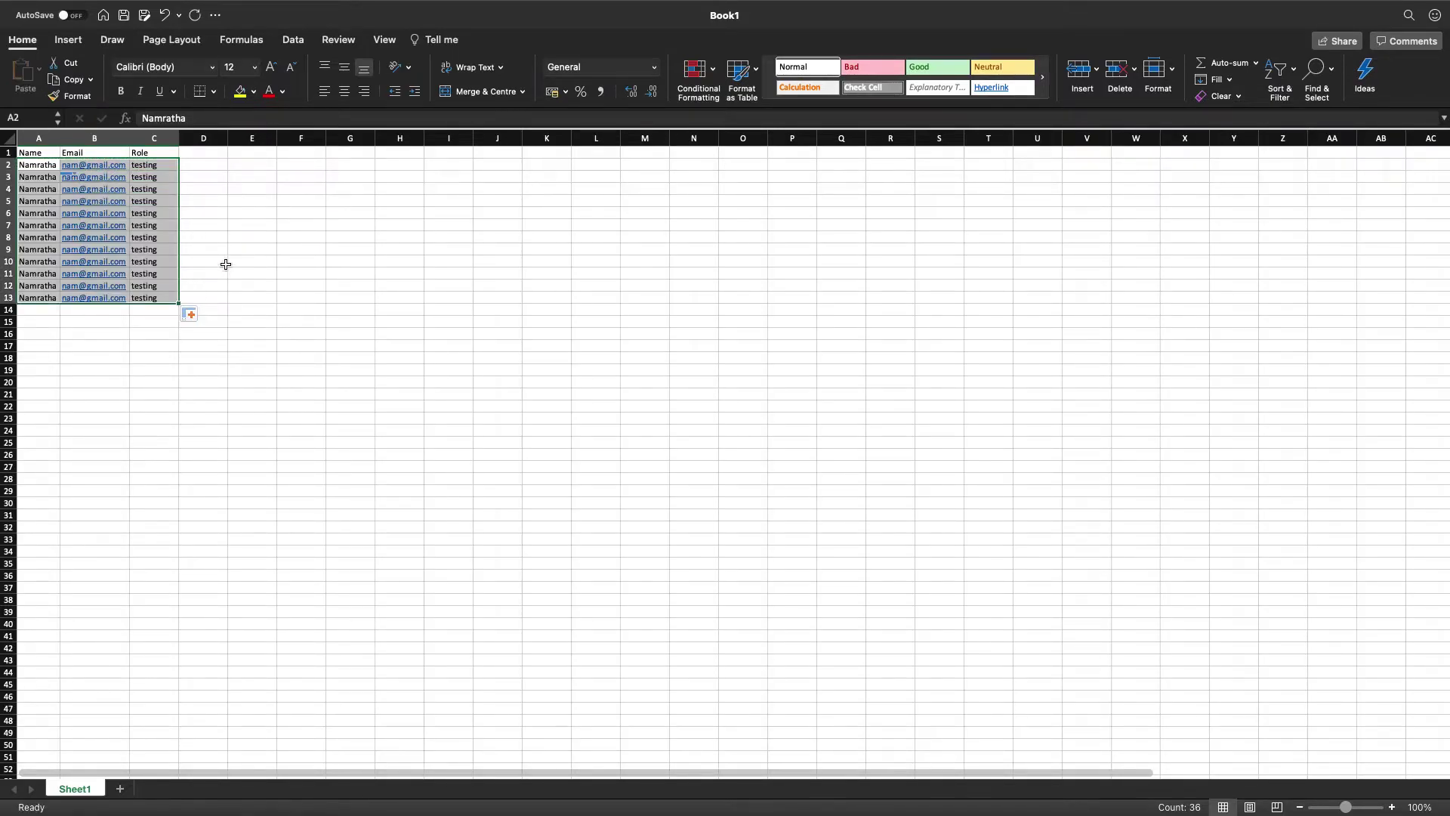
pyautogui.click(226, 264)
pyautogui.moveTo(59, 131); pyautogui.dragTo(125, 131)
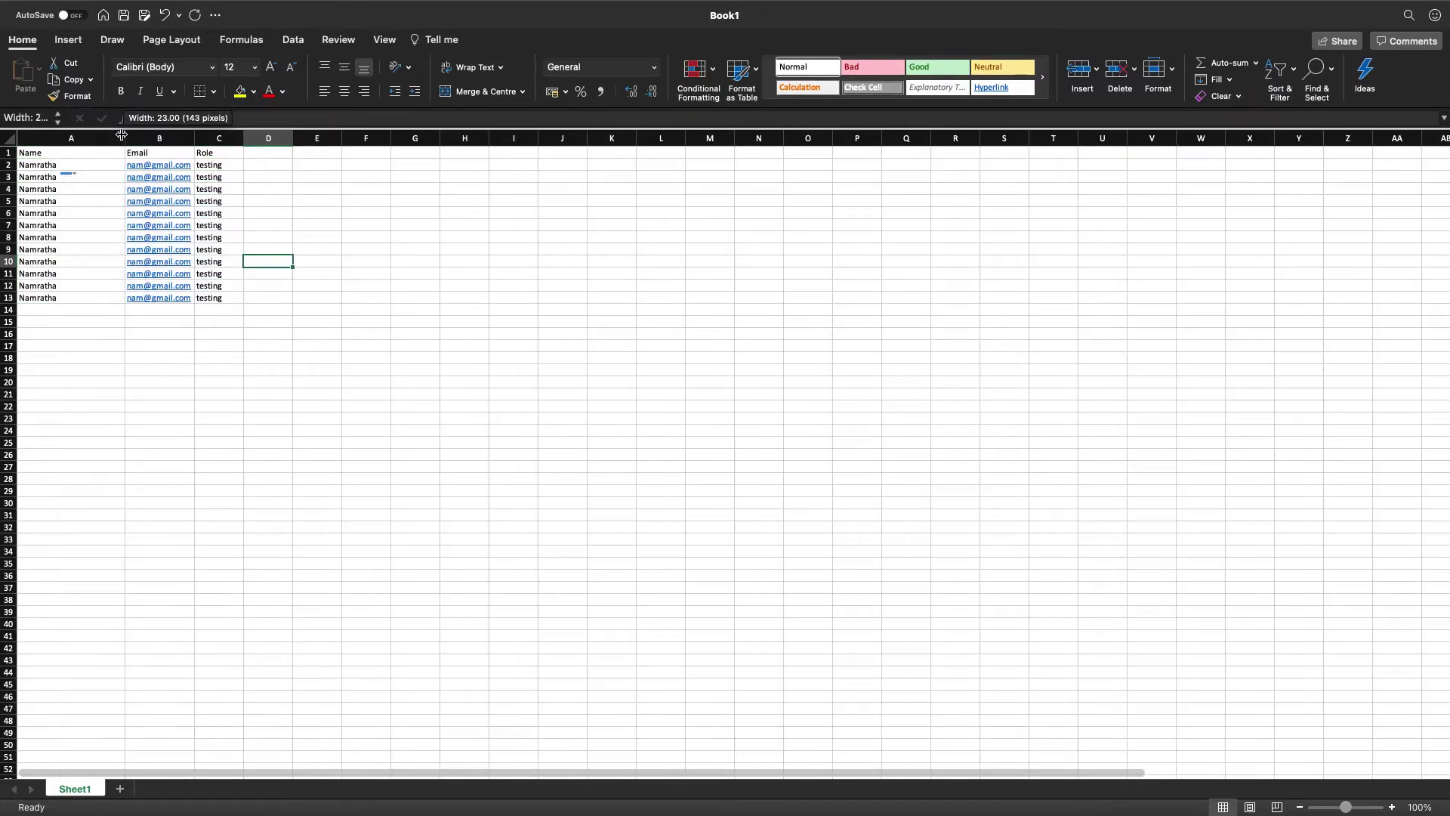
# Append 2, 3 and 4 to the names in A3, A4 and A5.
pyautogui.doubleClick(69, 178)
pyautogui.write('2')
pyautogui.click(71, 191)
pyautogui.doubleClick(75, 191)
pyautogui.write('3')
pyautogui.doubleClick(80, 204)
pyautogui.write('4')
# Clear the extra rows A6:C13 and copy the four data rows A2:C5.
pyautogui.moveTo(64, 214); pyautogui.dragTo(215, 302)
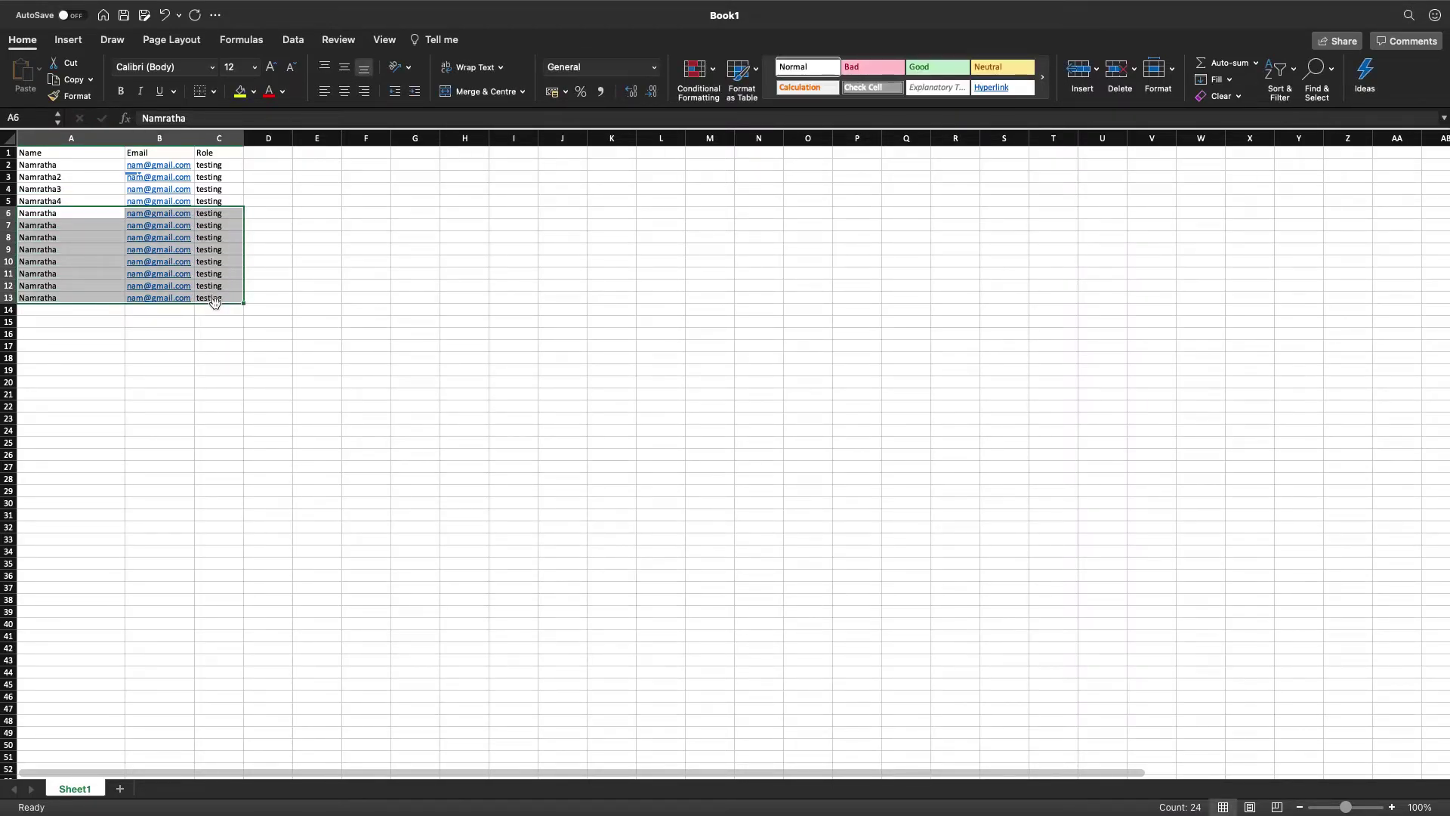
pyautogui.press('Delete')
pyautogui.click(217, 224)
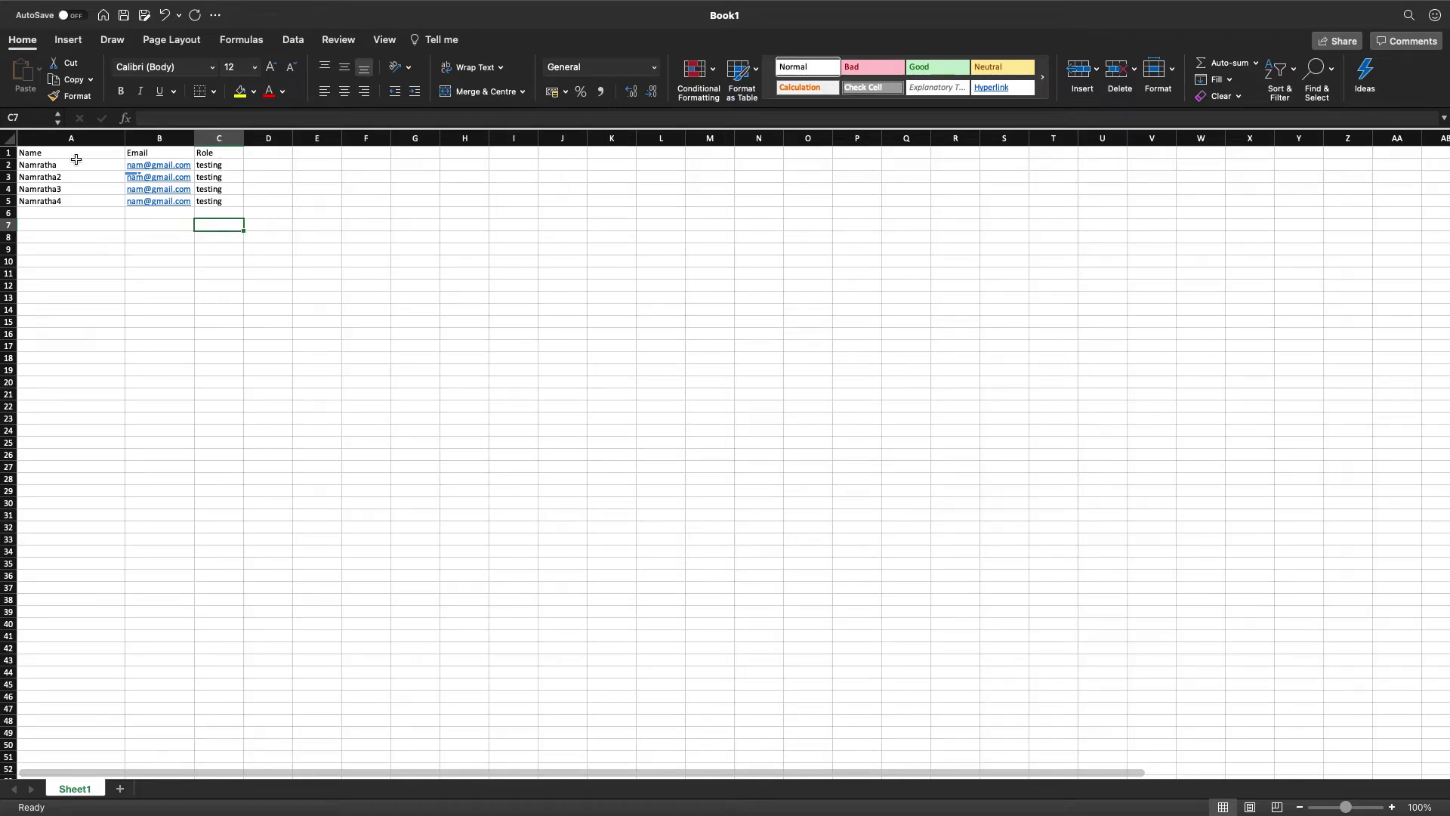
pyautogui.moveTo(47, 166); pyautogui.dragTo(213, 199)
pyautogui.press('super+c')
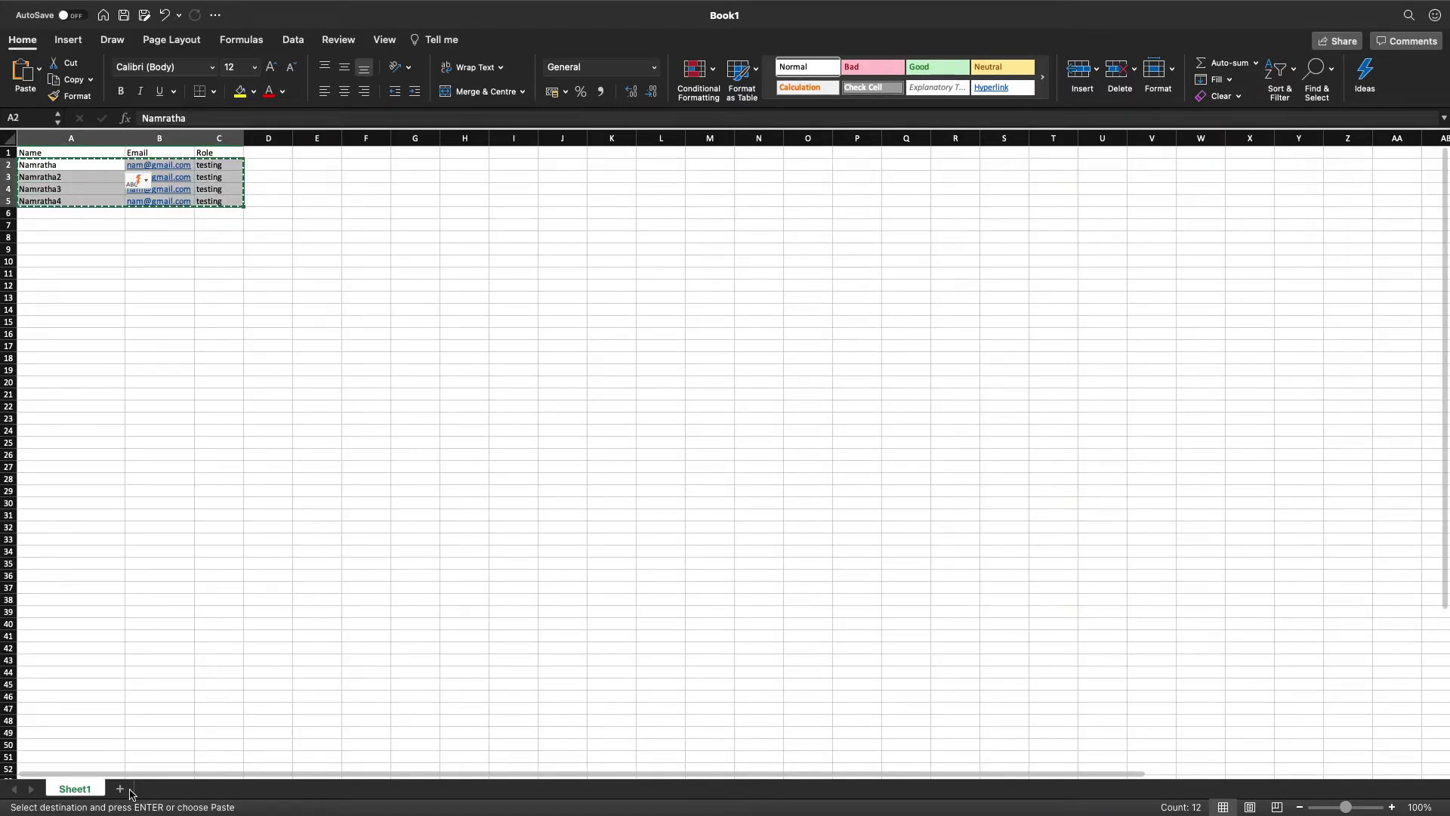
# Paste the rows into a new Sheet2 and append 0 to the names in A2 and A3.
pyautogui.click(119, 789)
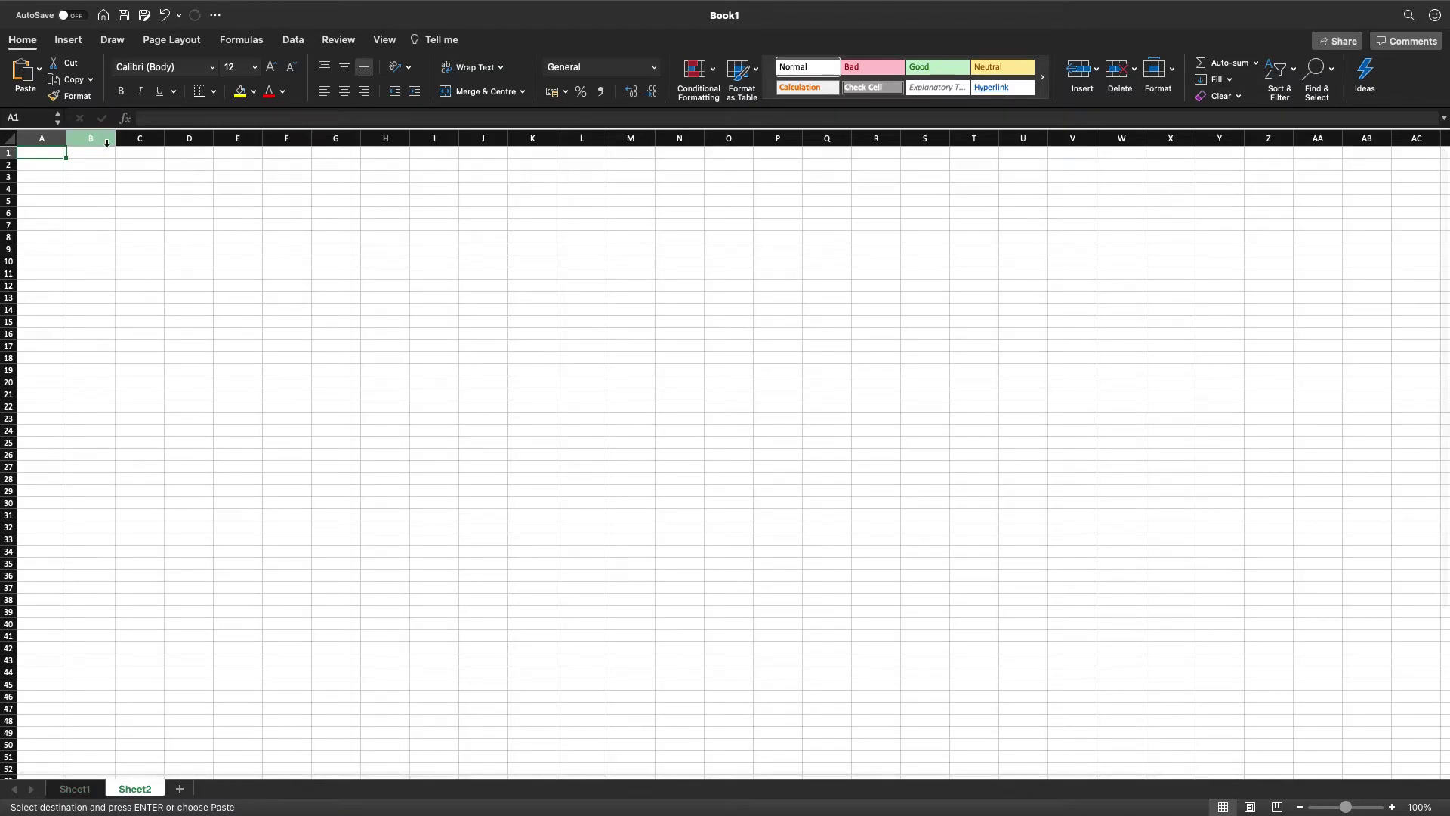
pyautogui.press('super+v')
pyautogui.doubleClick(60, 163)
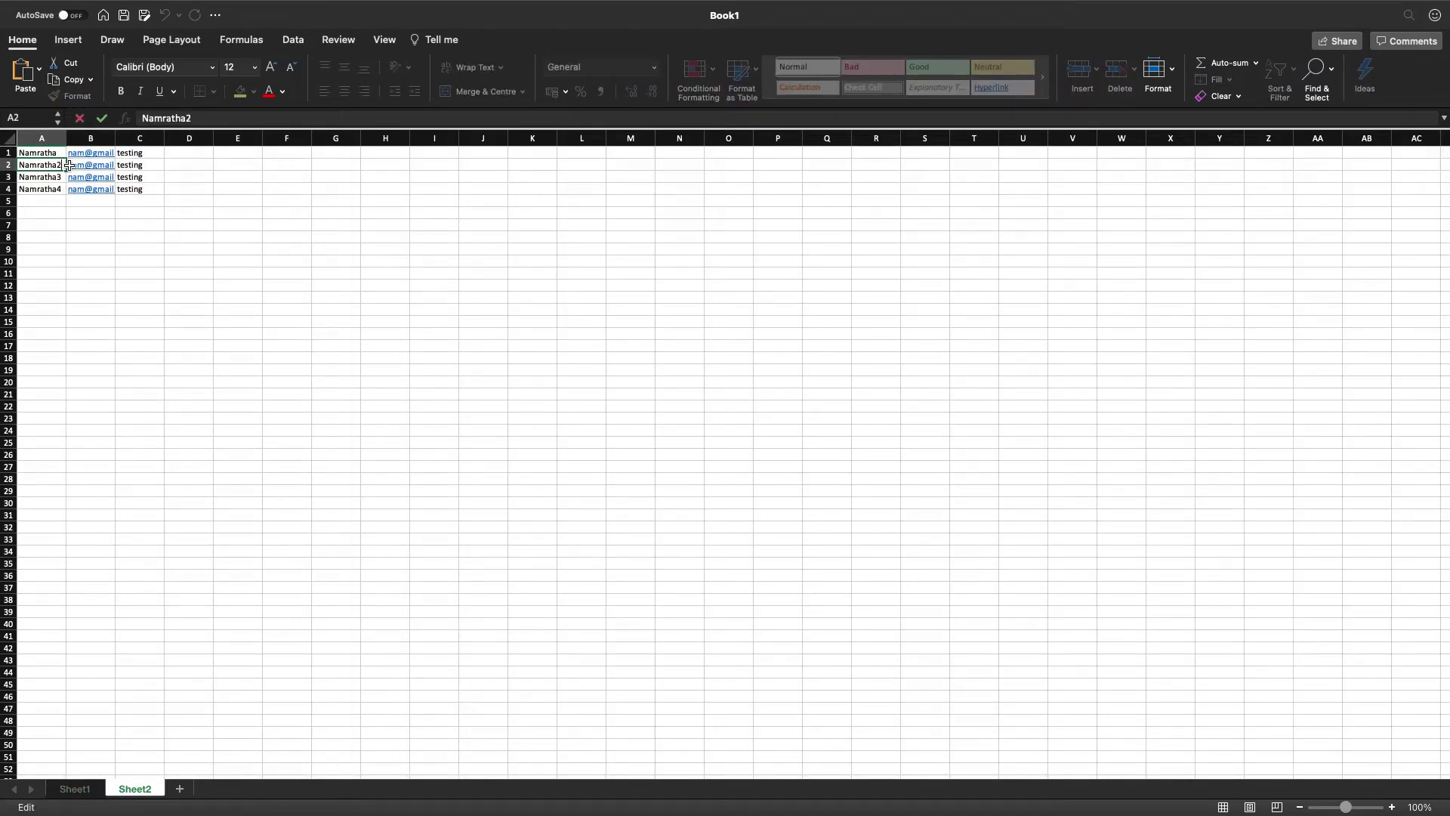
pyautogui.write('0')
pyautogui.doubleClick(63, 177)
pyautogui.write('0')
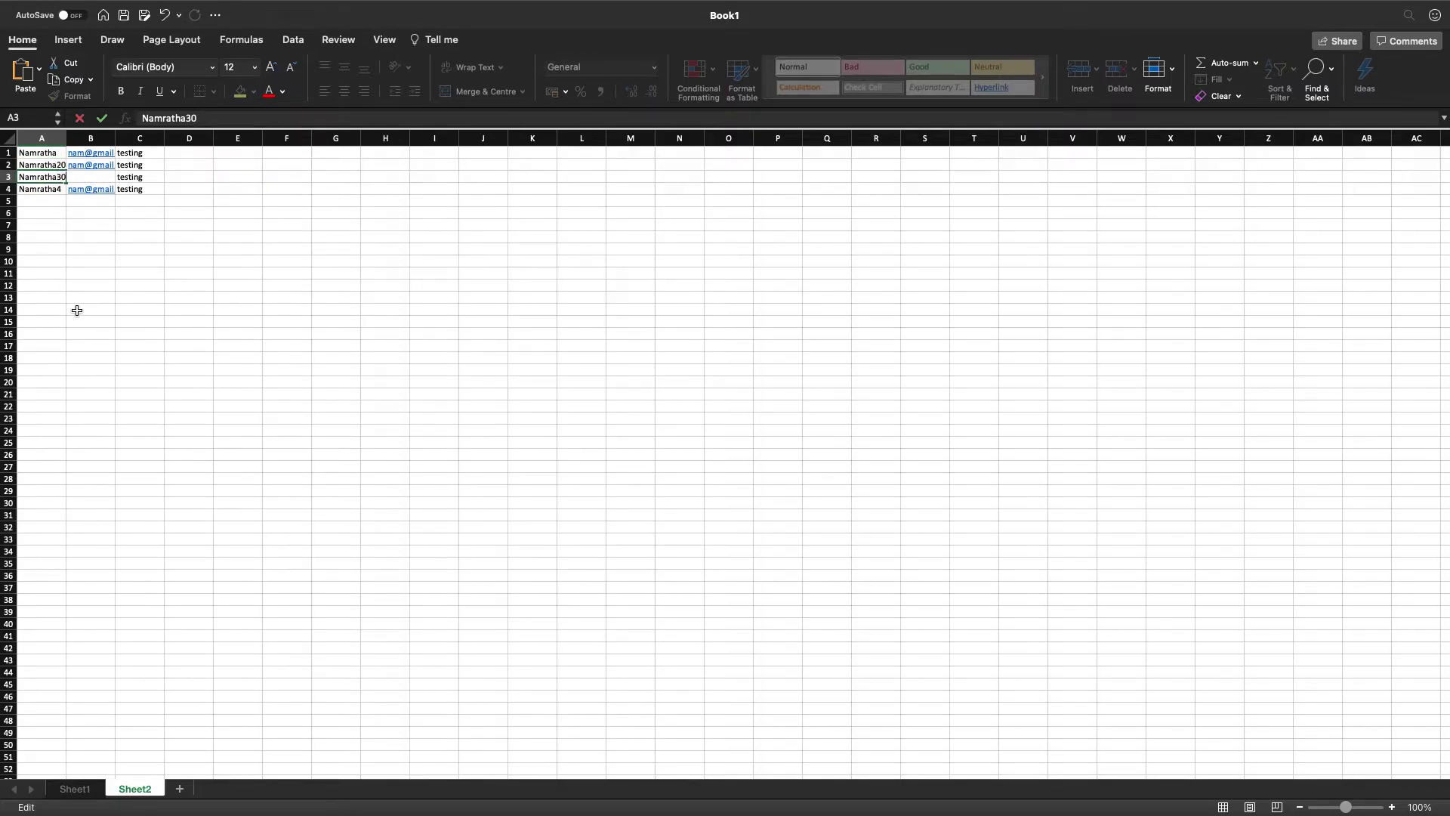
pyautogui.click(75, 309)
pyautogui.moveTo(65, 139); pyautogui.dragTo(241, 138)
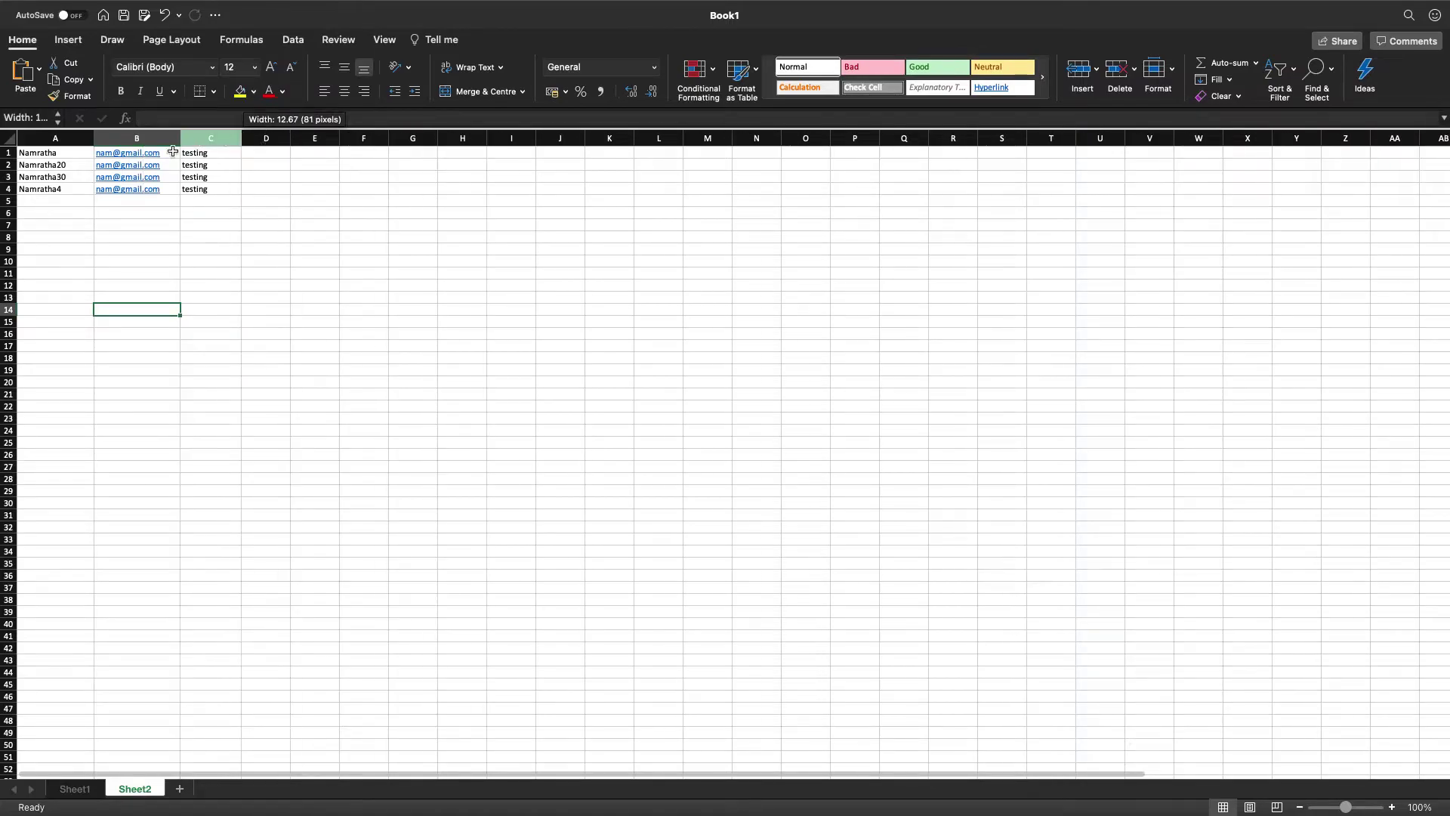
# Insert a row above the data and type Name, Email, Role headers in A1:C1.
pyautogui.rightClick(9, 155)
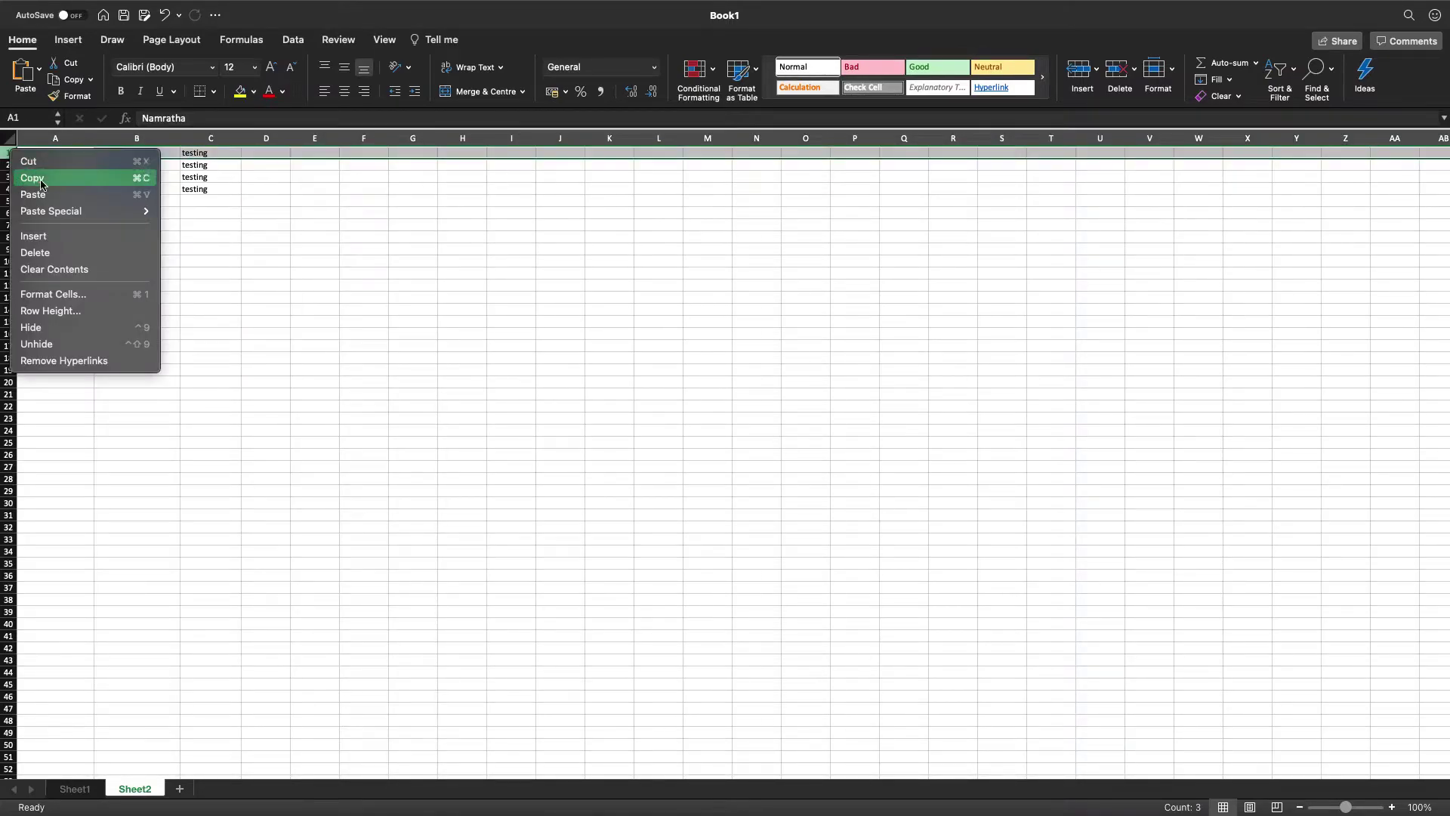
pyautogui.click(48, 236)
pyautogui.doubleClick(60, 153)
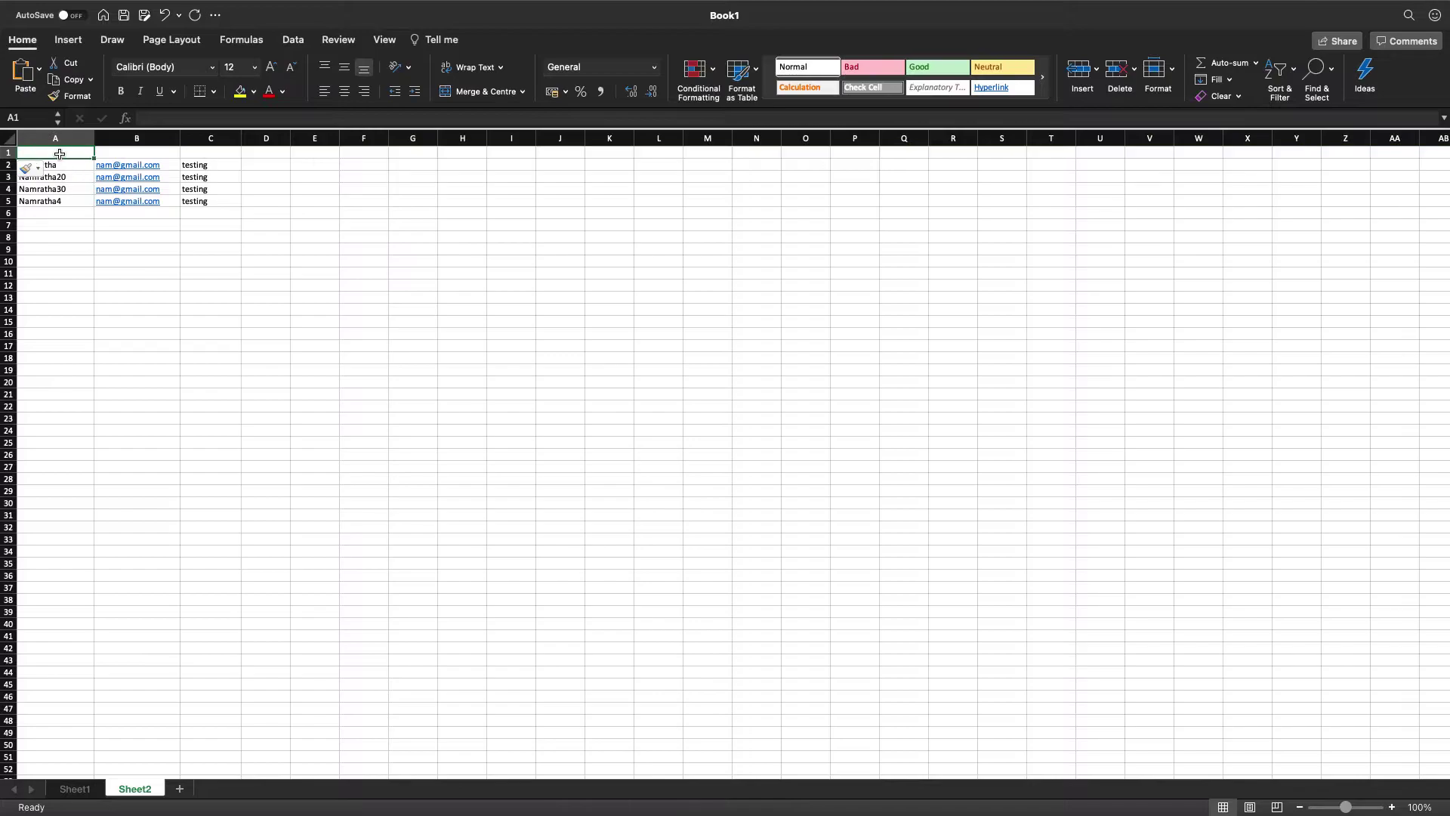
pyautogui.write('Name')
pyautogui.press('Tab')
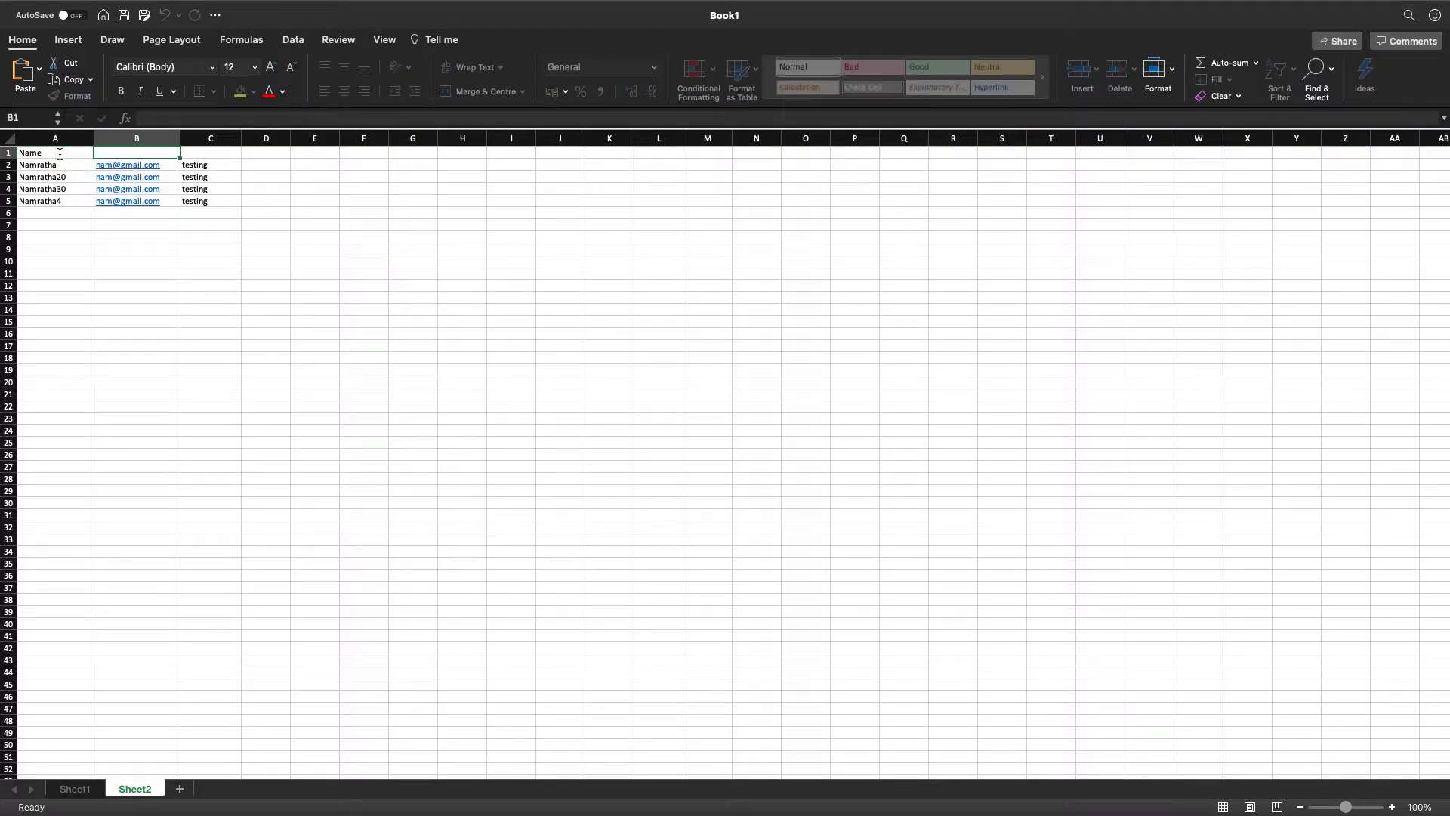
pyautogui.write('Email')
pyautogui.press('Tab')
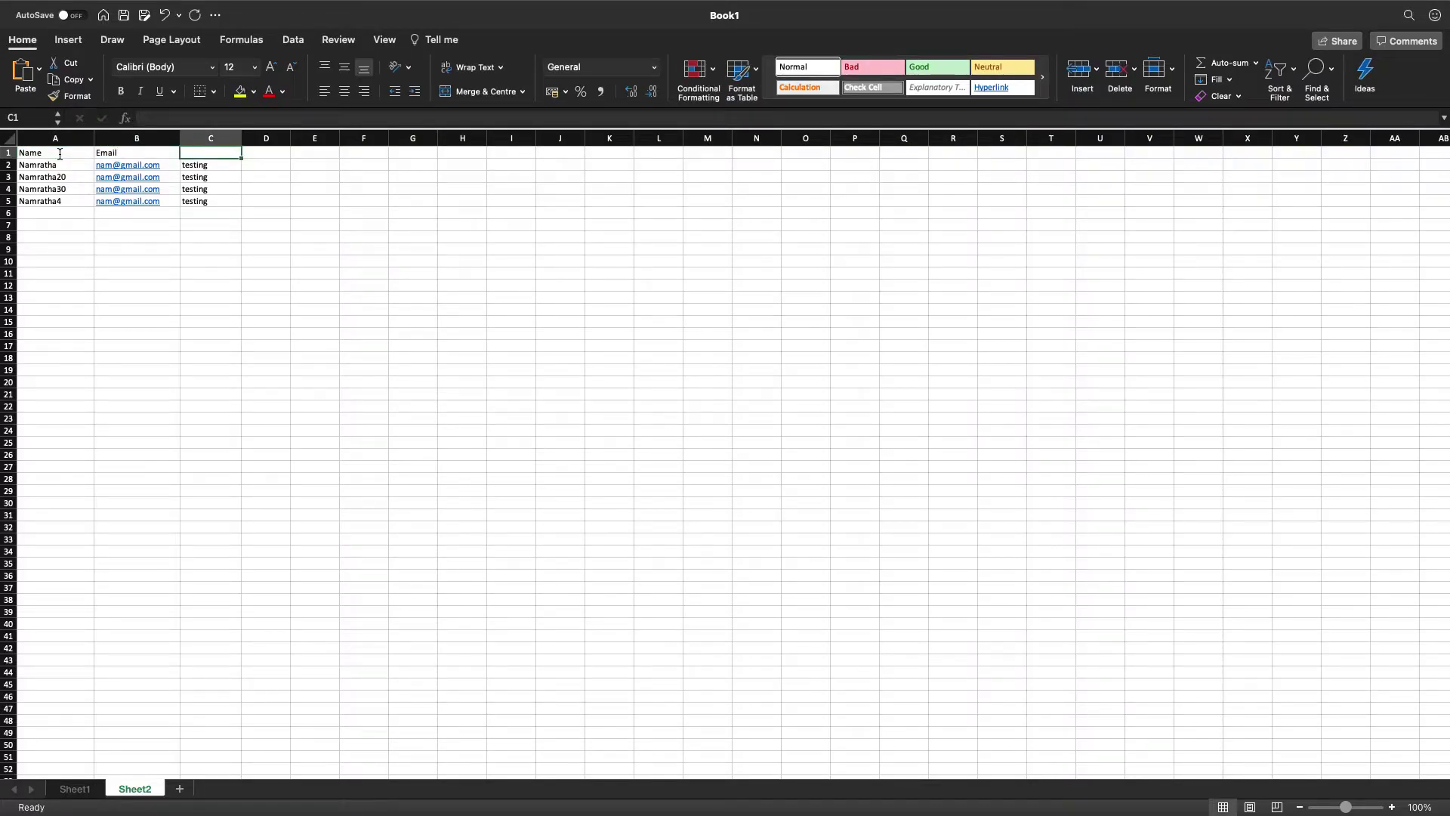
pyautogui.write('Role')
pyautogui.press('Tab')
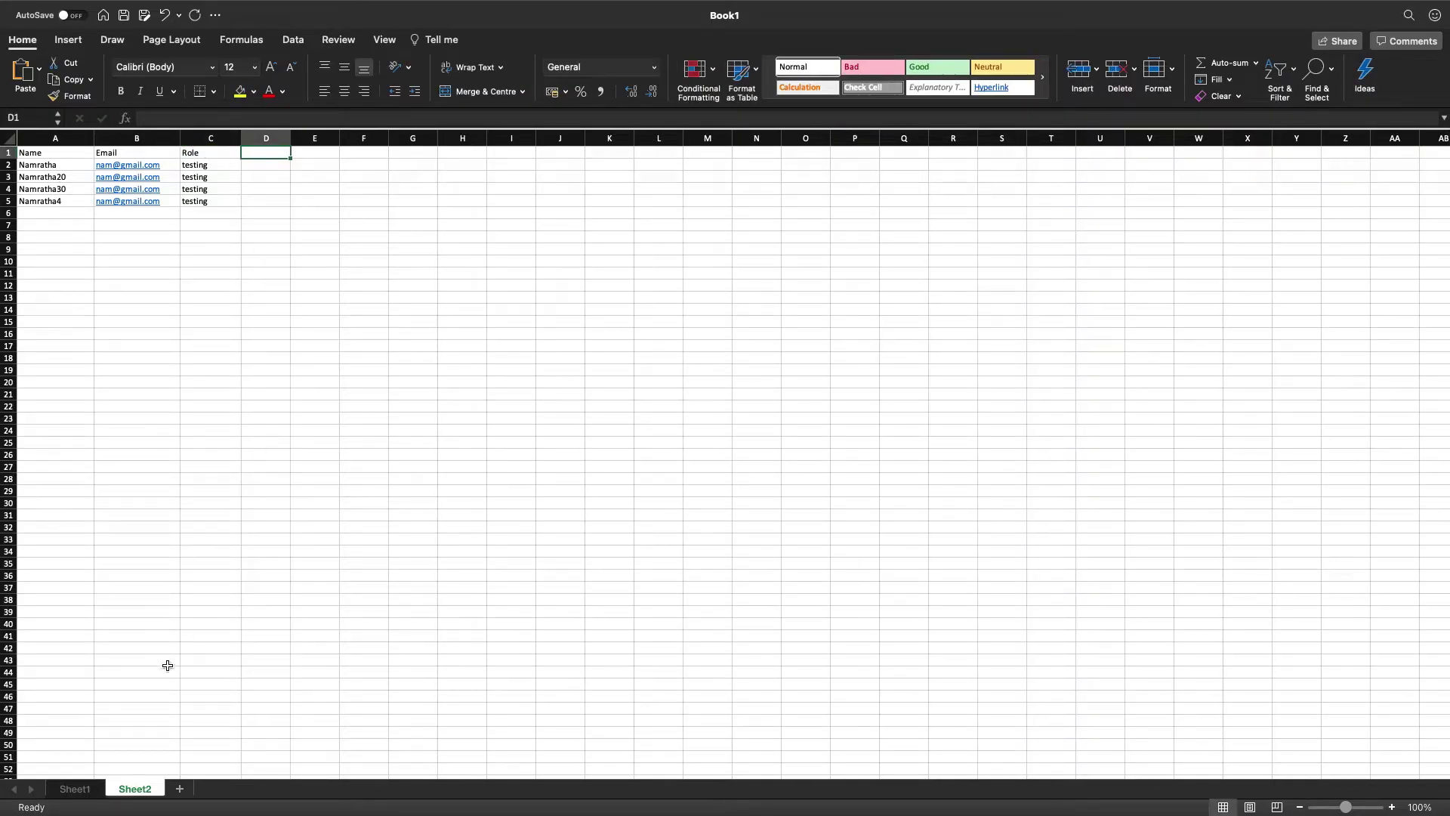
# Compare the name lists on Sheet1 and Sheet2, then widen Sheet1's Role column C.
pyautogui.click(76, 790)
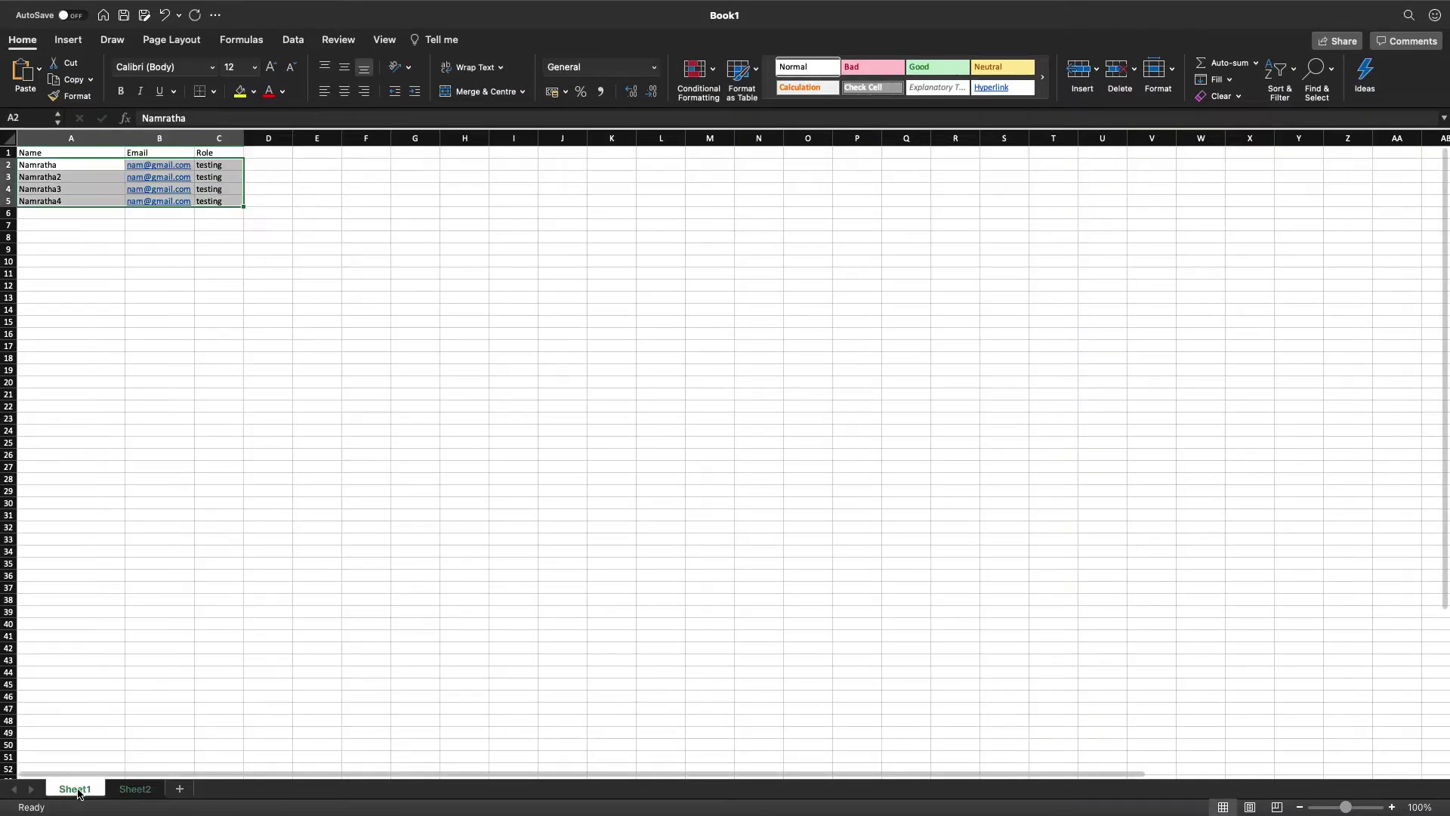
pyautogui.click(129, 788)
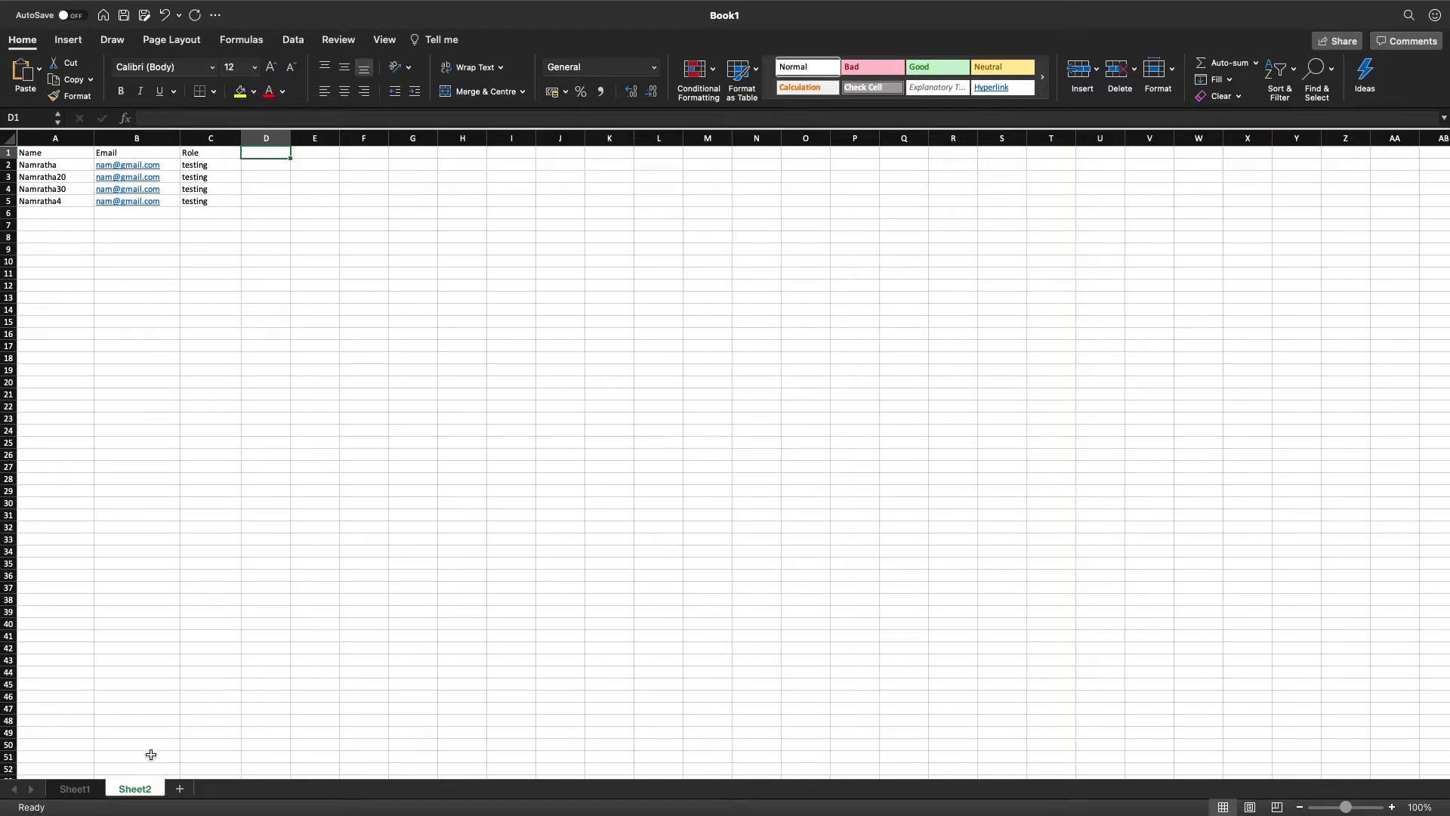
pyautogui.click(75, 788)
pyautogui.click(241, 288)
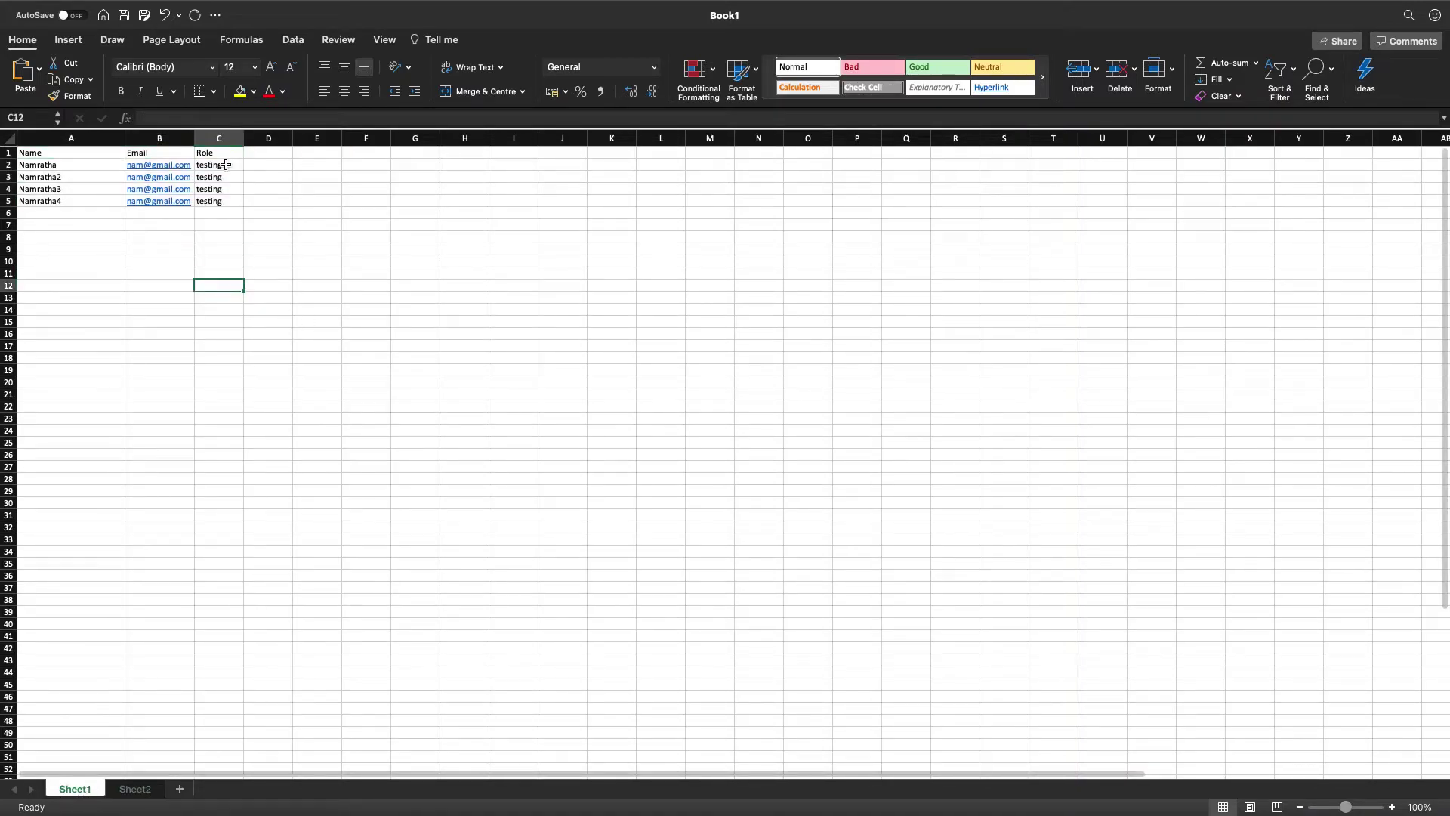
pyautogui.moveTo(68, 155); pyautogui.dragTo(223, 203)
pyautogui.click(138, 794)
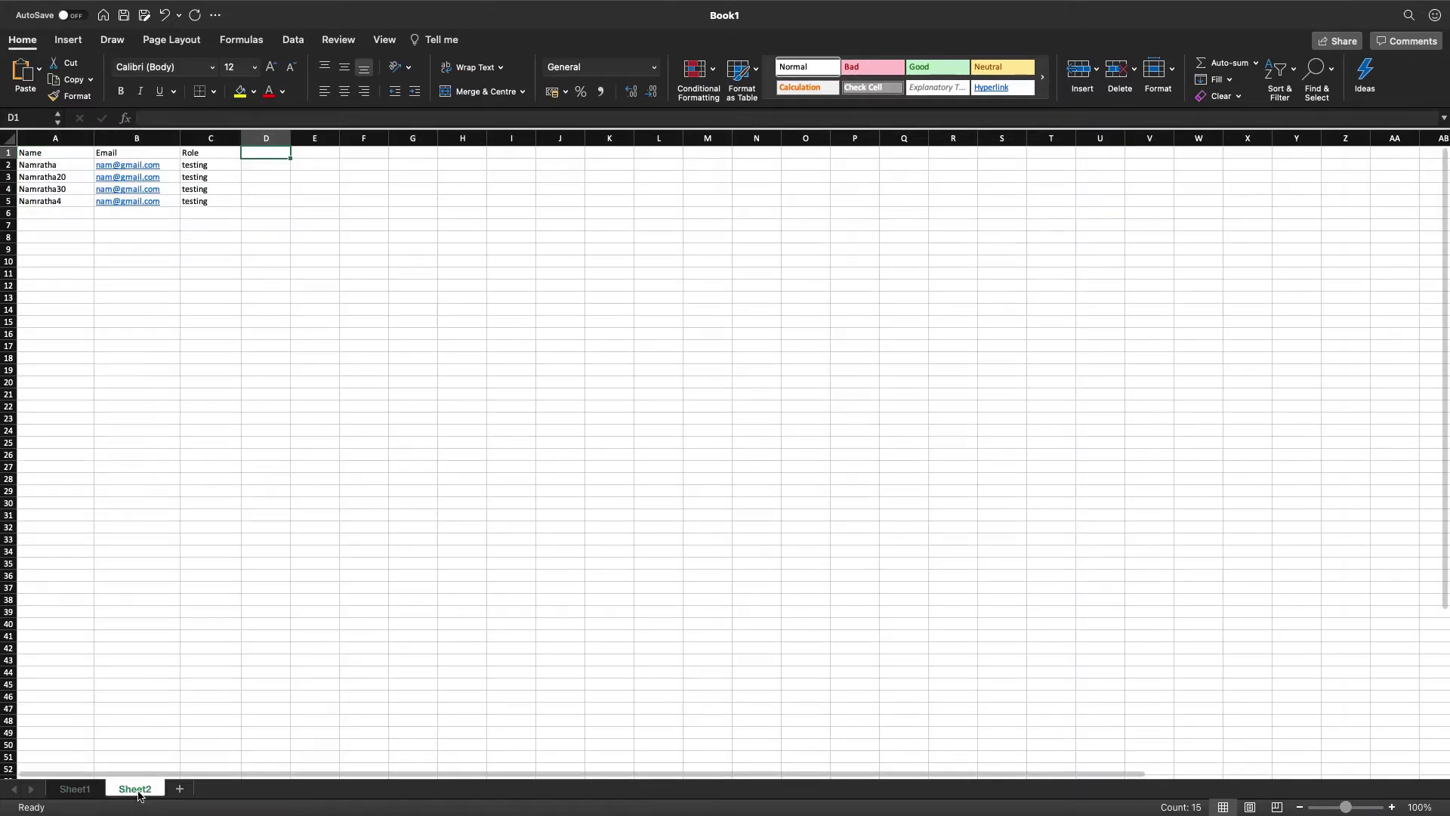
pyautogui.click(81, 790)
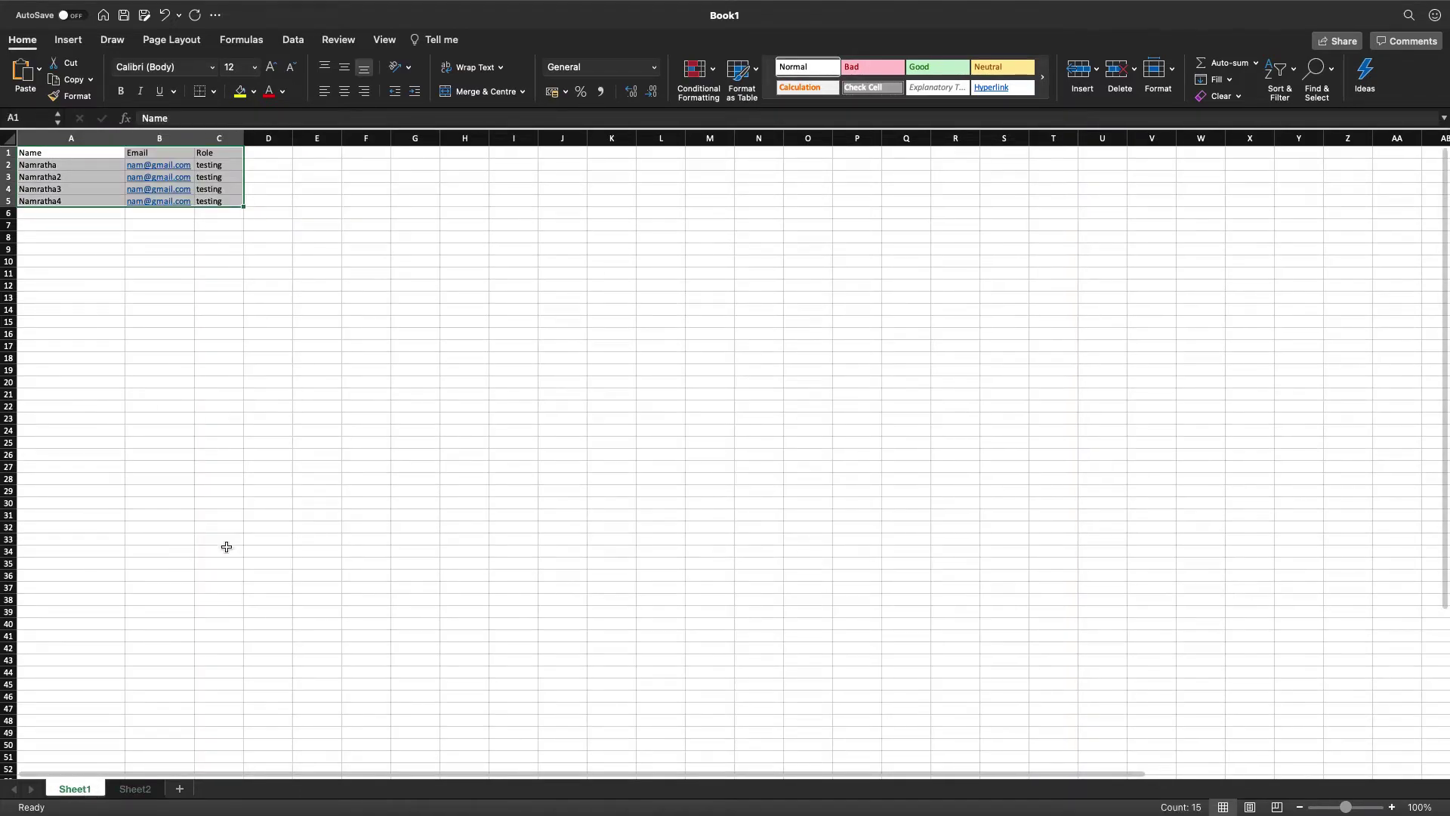
pyautogui.moveTo(243, 137); pyautogui.dragTo(372, 137)
# Widen column D, enter the heading Map in D1, and show the Formulas ribbon.
pyautogui.doubleClick(321, 153)
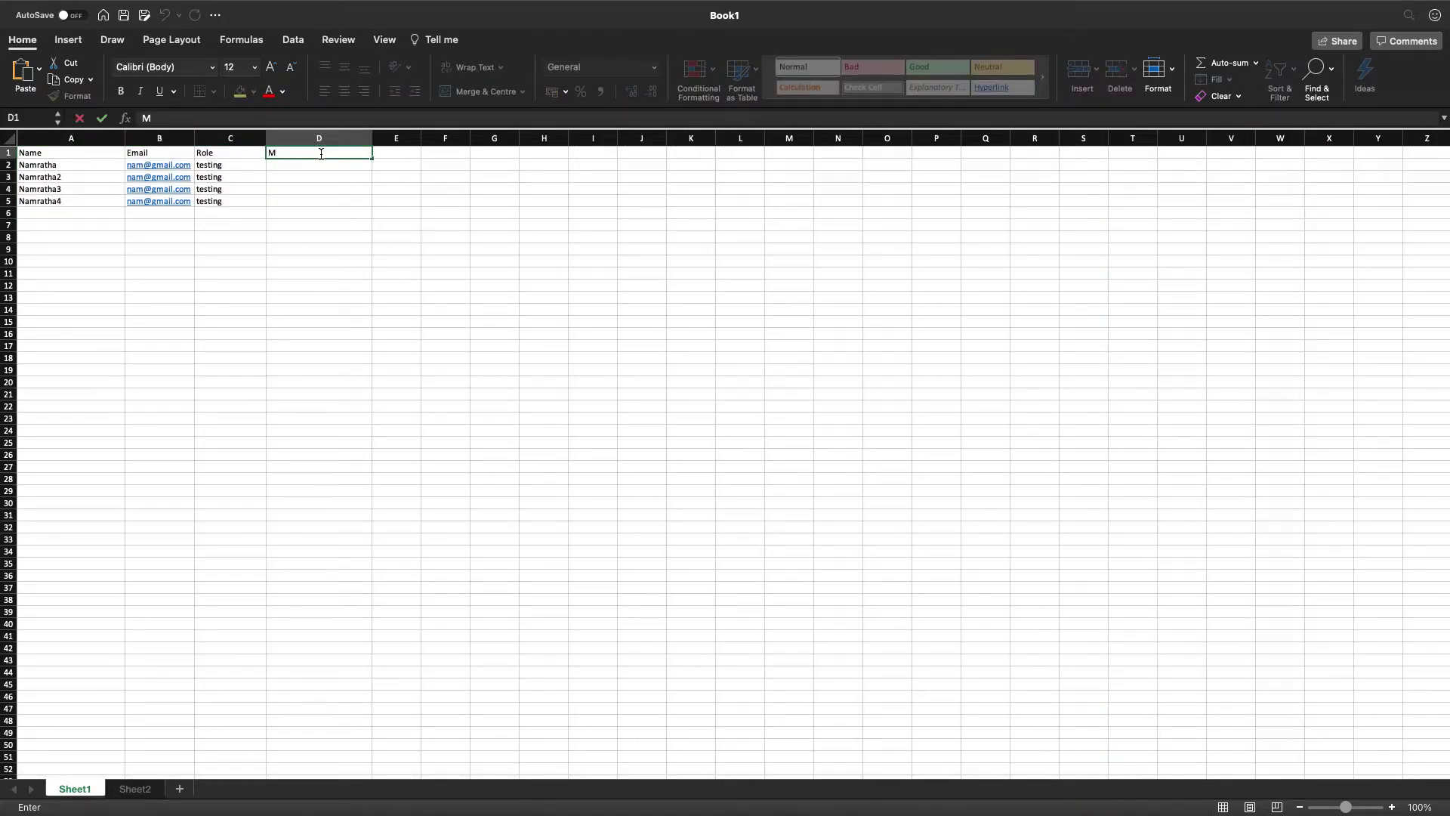
pyautogui.press('Return')
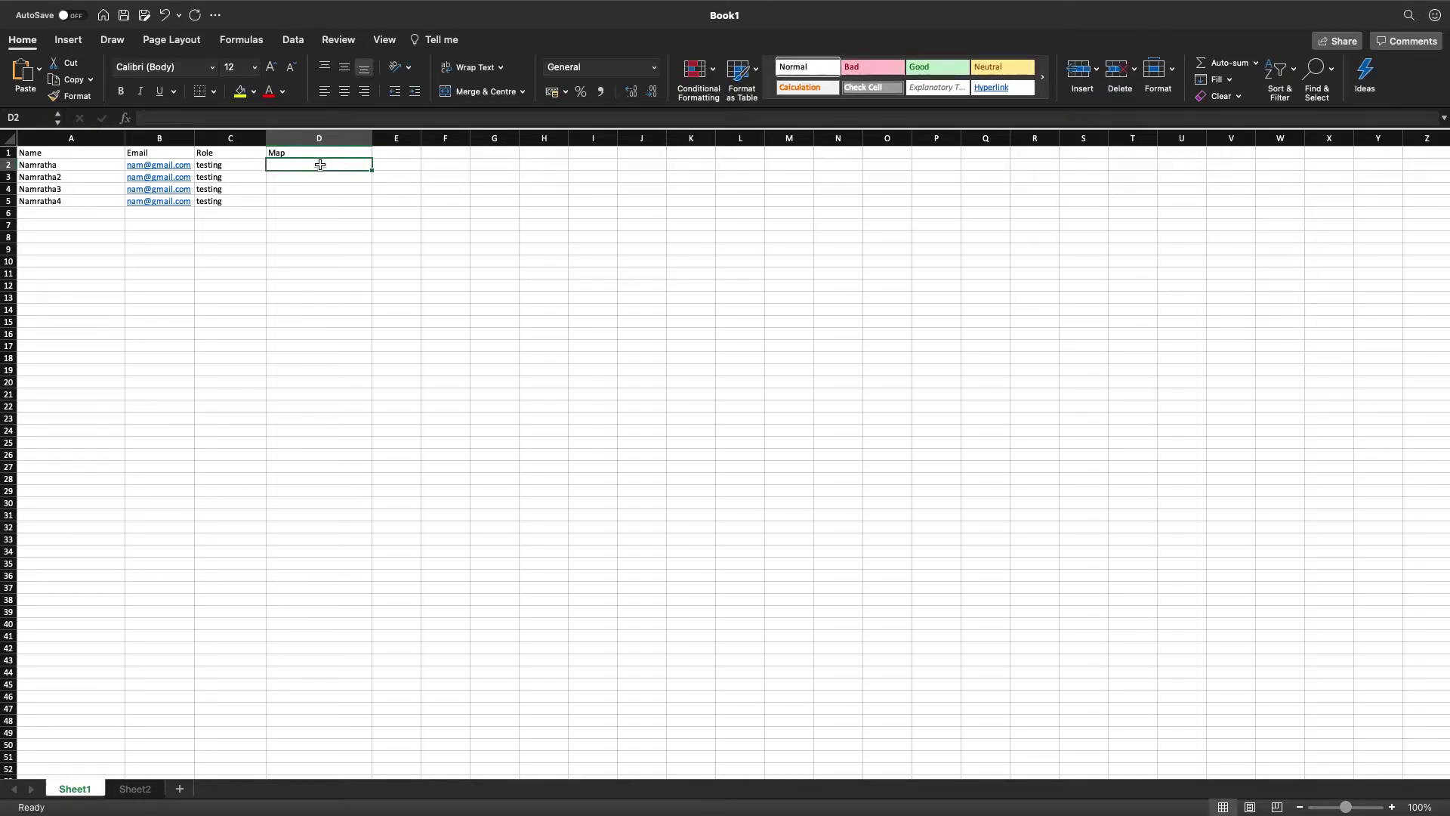
pyautogui.click(140, 788)
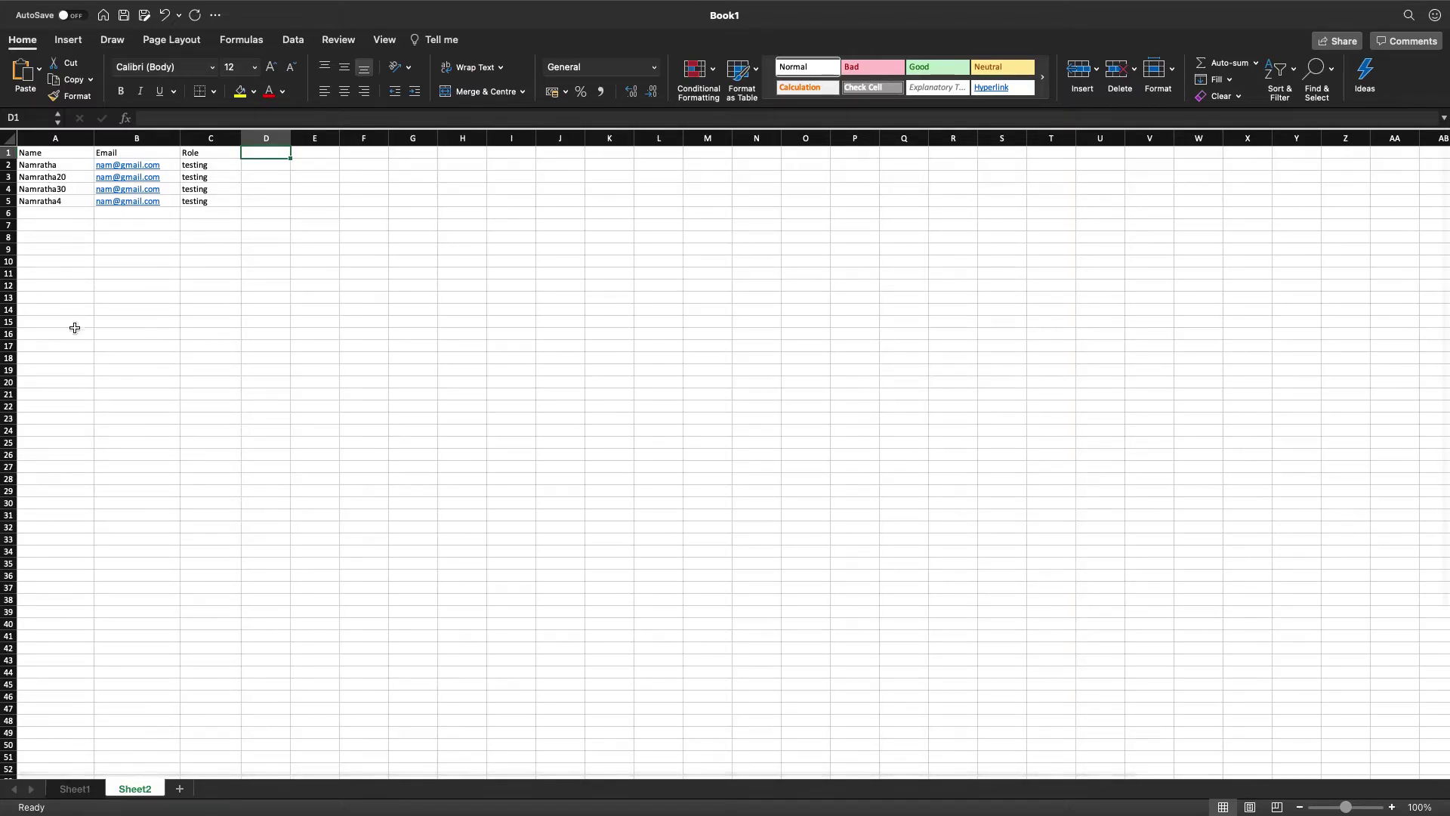
pyautogui.click(81, 790)
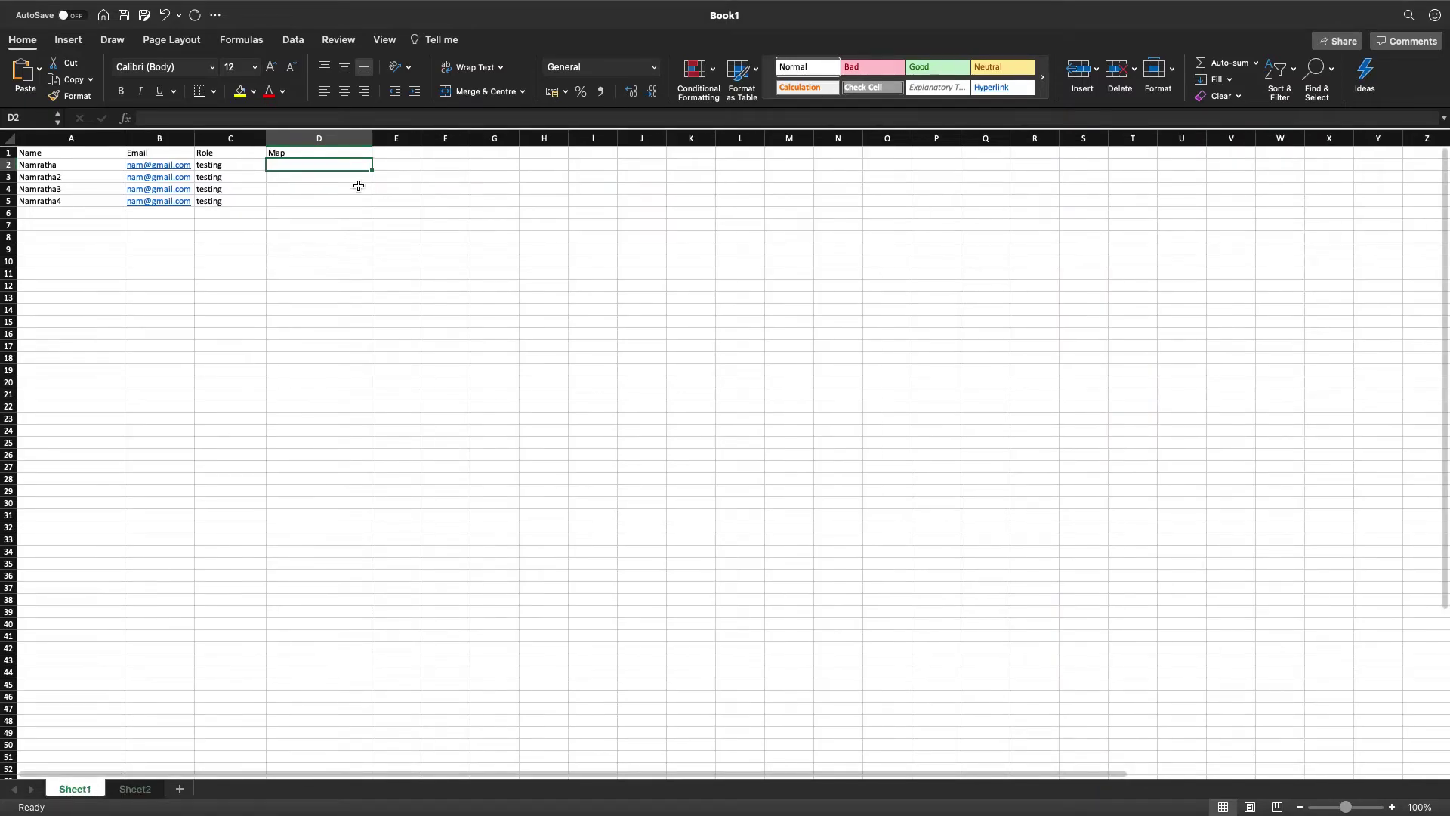
pyautogui.click(249, 45)
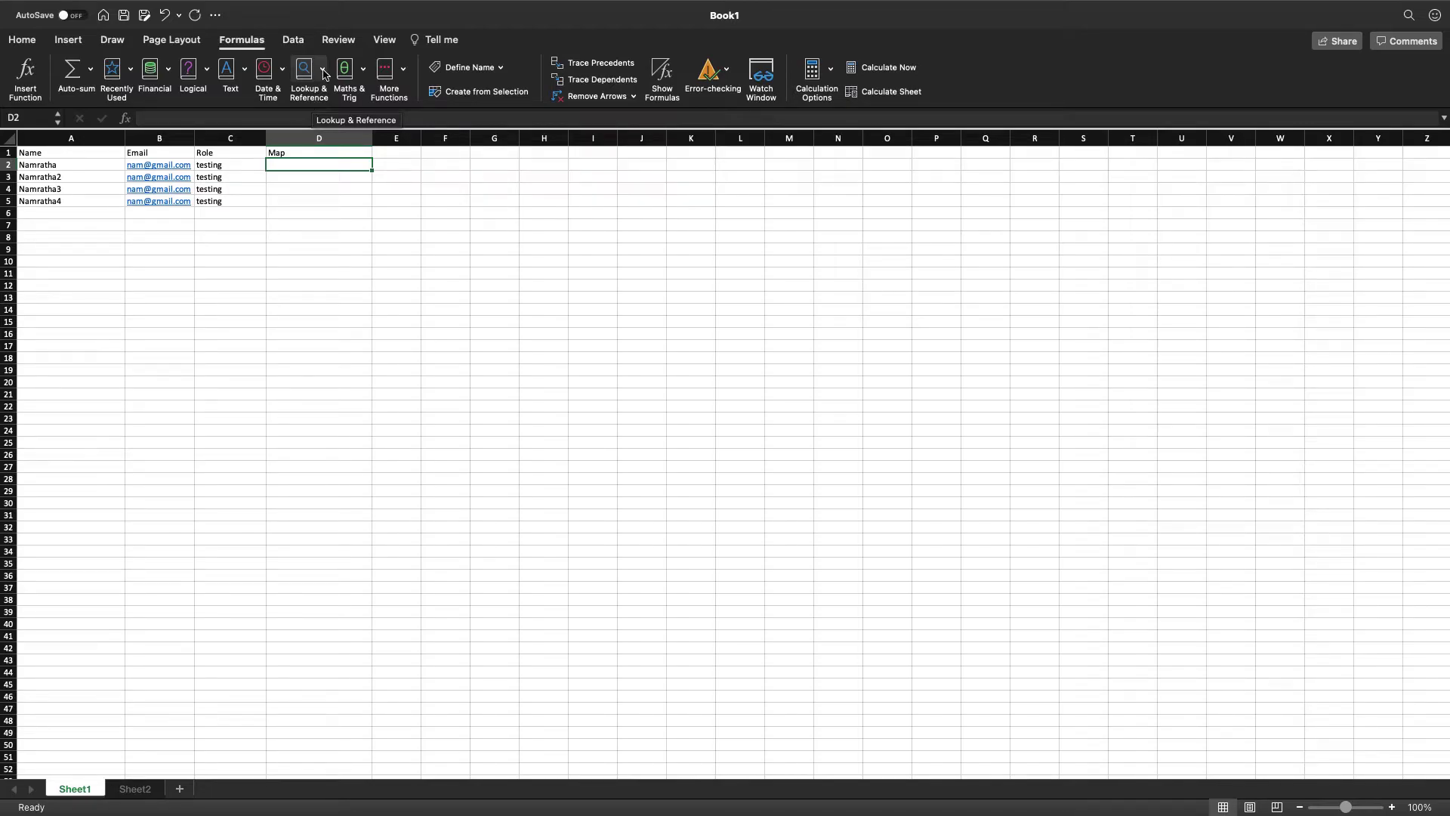
# Insert a VLOOKUP function into D2 from the Lookup & Reference menu.
pyautogui.click(323, 72)
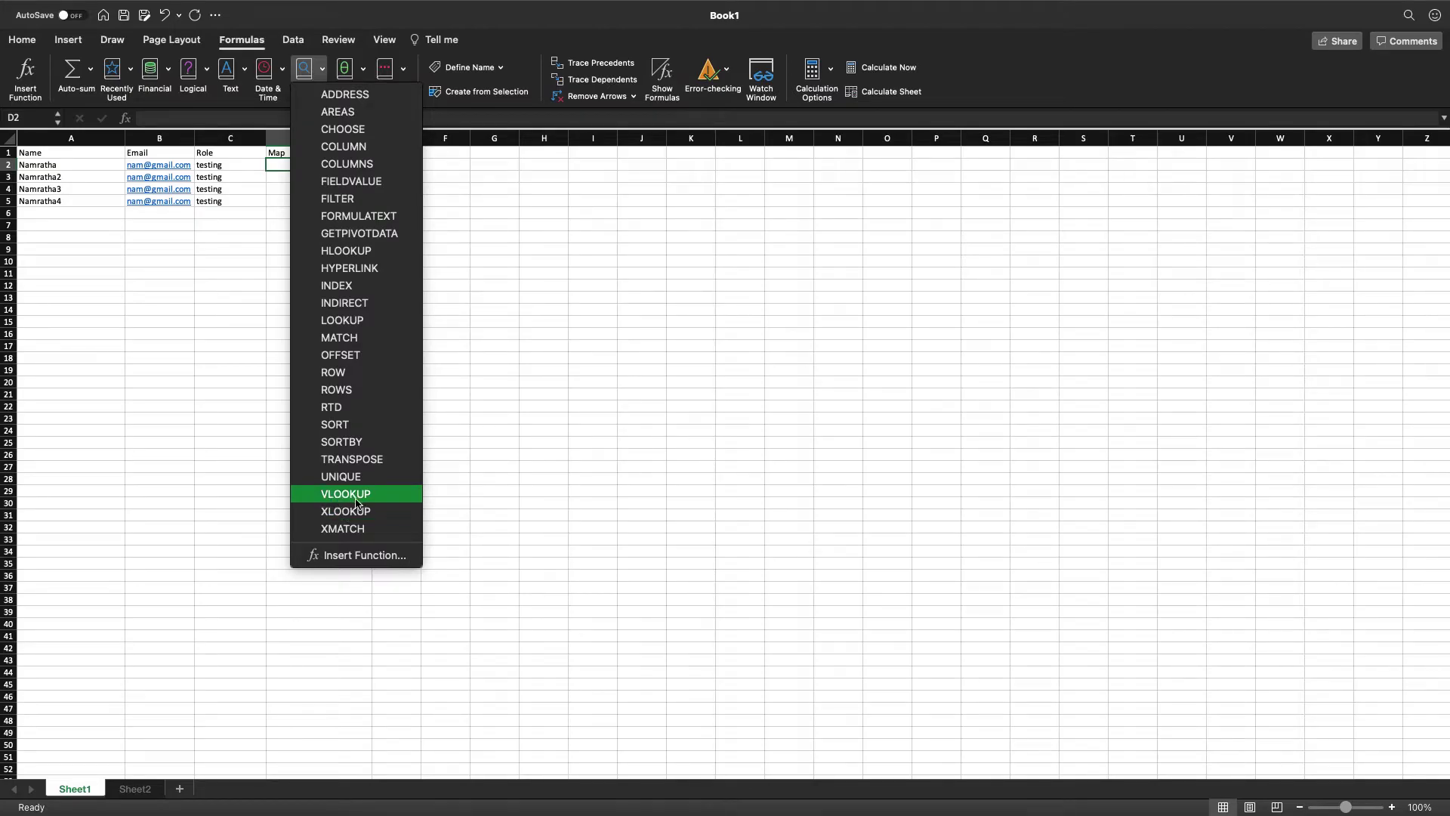
pyautogui.click(330, 495)
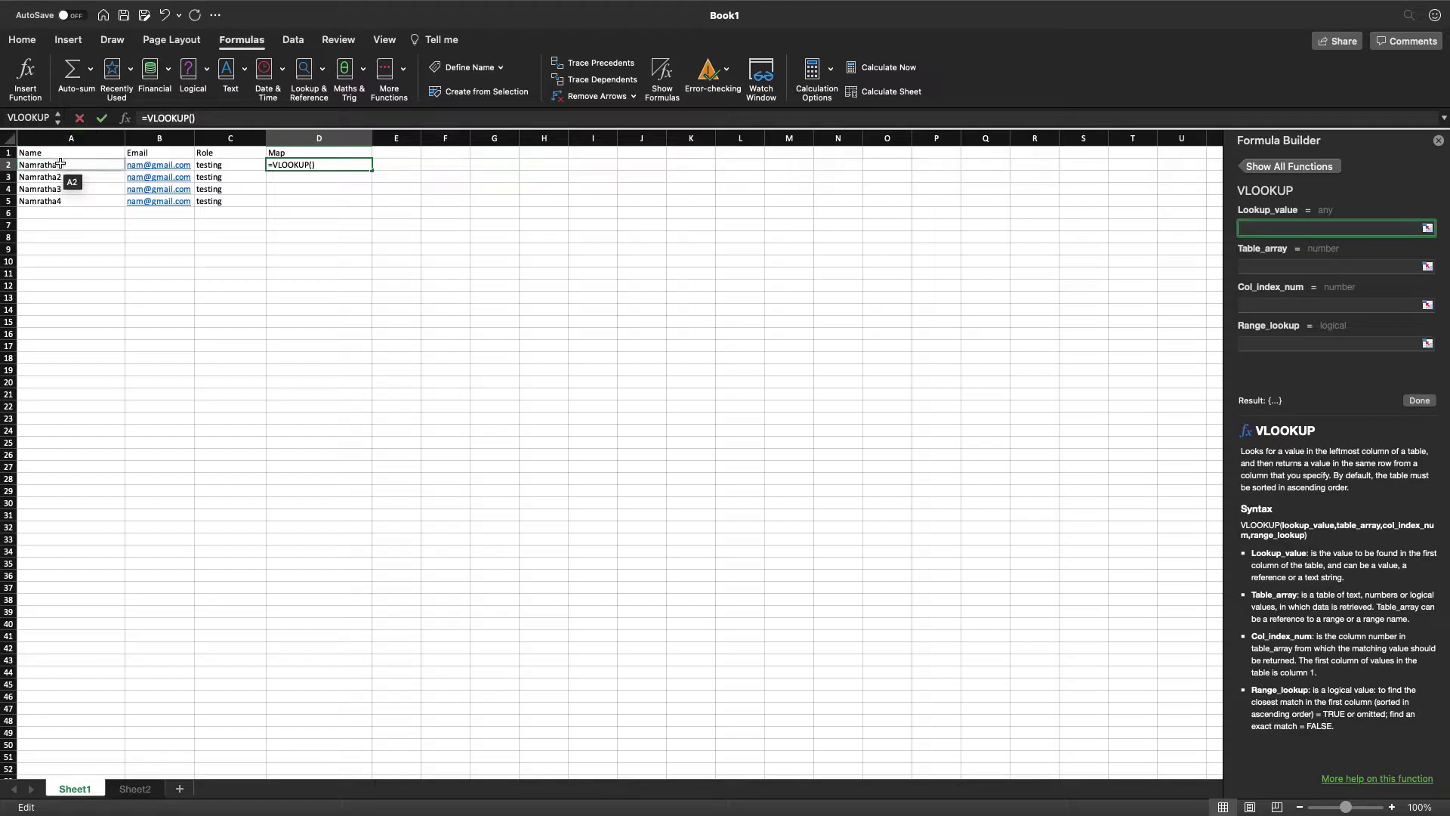
# Set the lookup value to A2, locked by column as $A2.
pyautogui.click(60, 164)
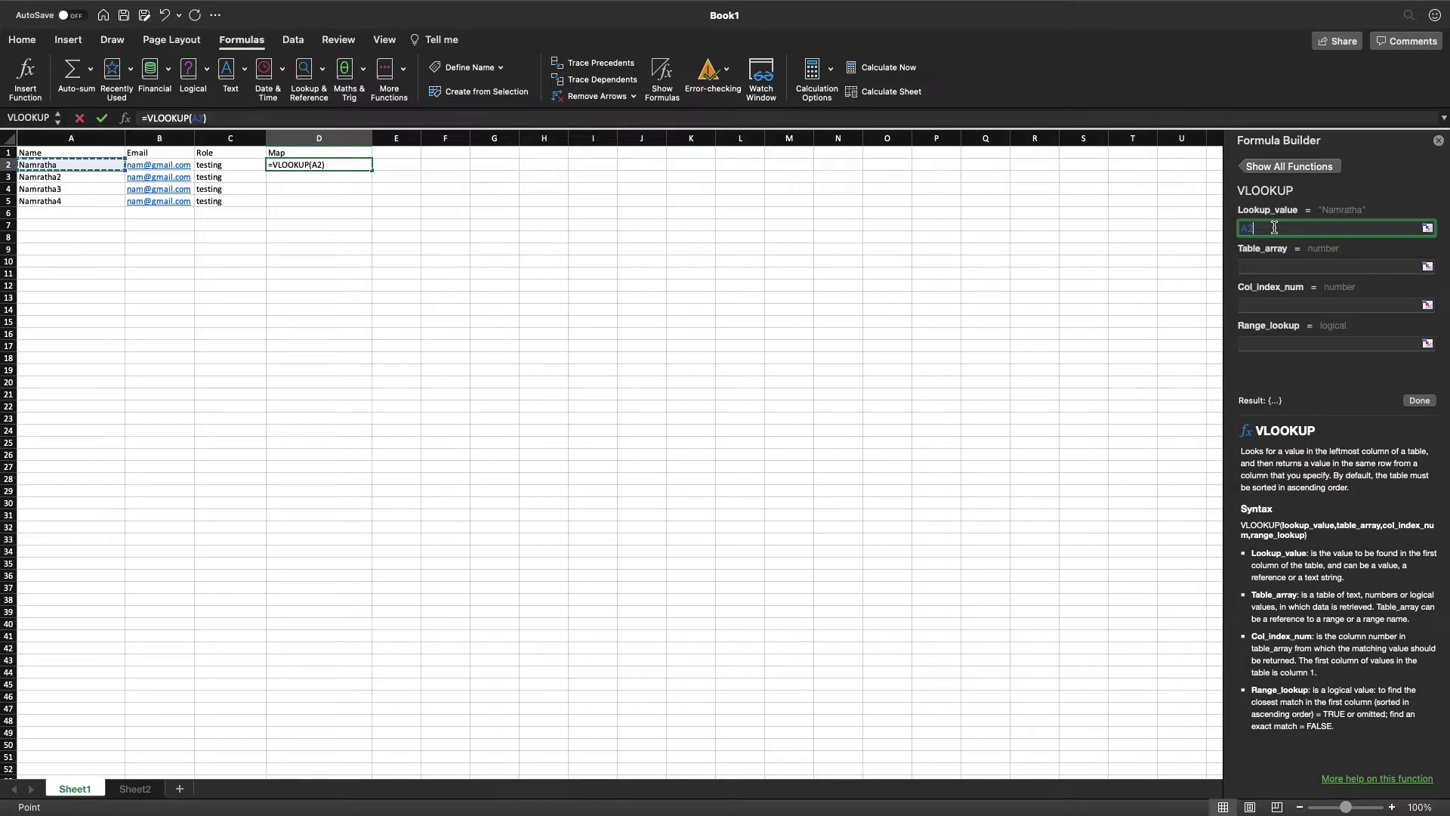
pyautogui.press('F4')
pyautogui.press('F4')
pyautogui.press('super+t')
pyautogui.press('super+t')
pyautogui.press('super+t')
pyautogui.press('super+t')
pyautogui.press('super+t')
pyautogui.doubleClick(1251, 227)
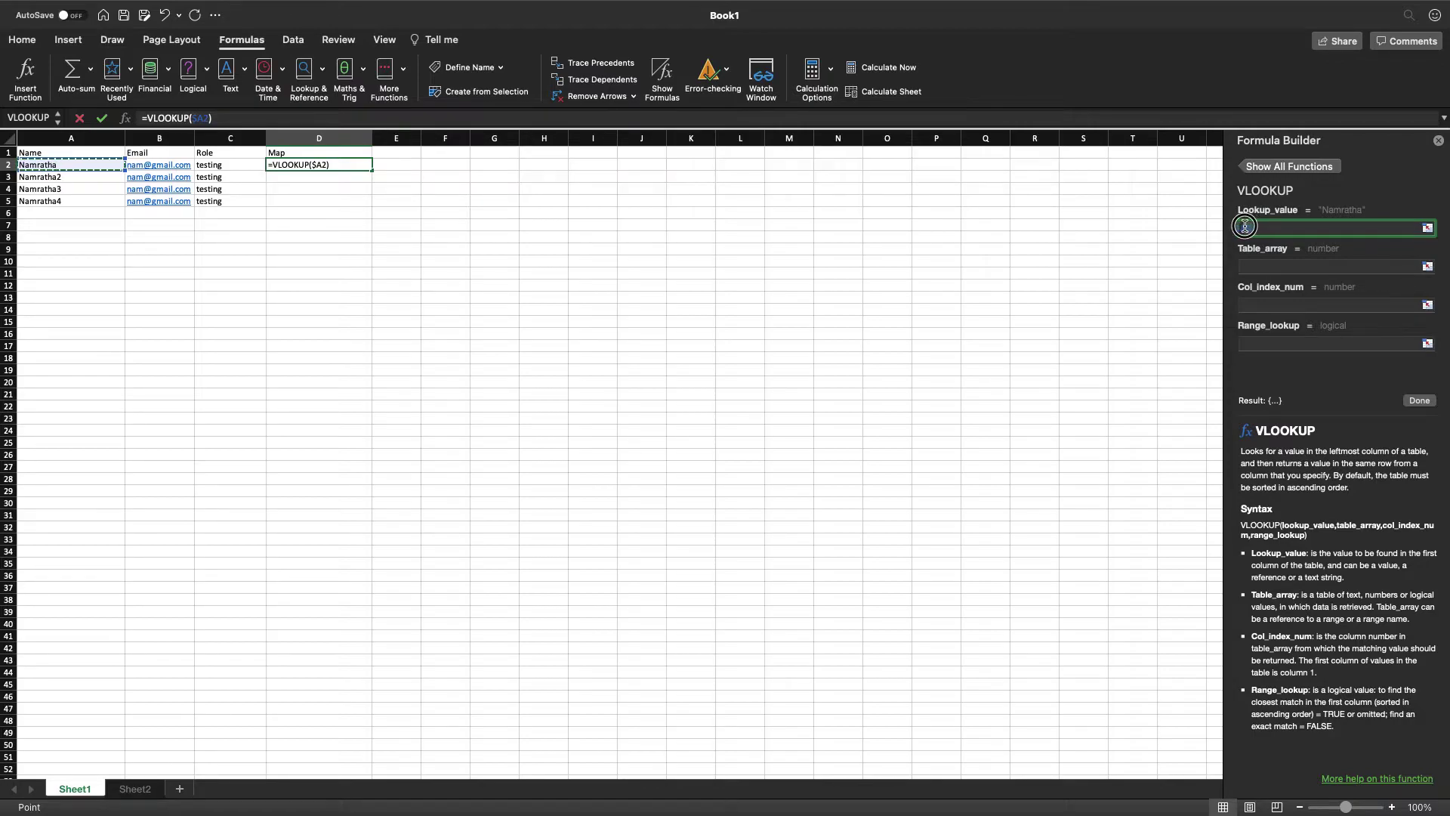
pyautogui.click(1263, 268)
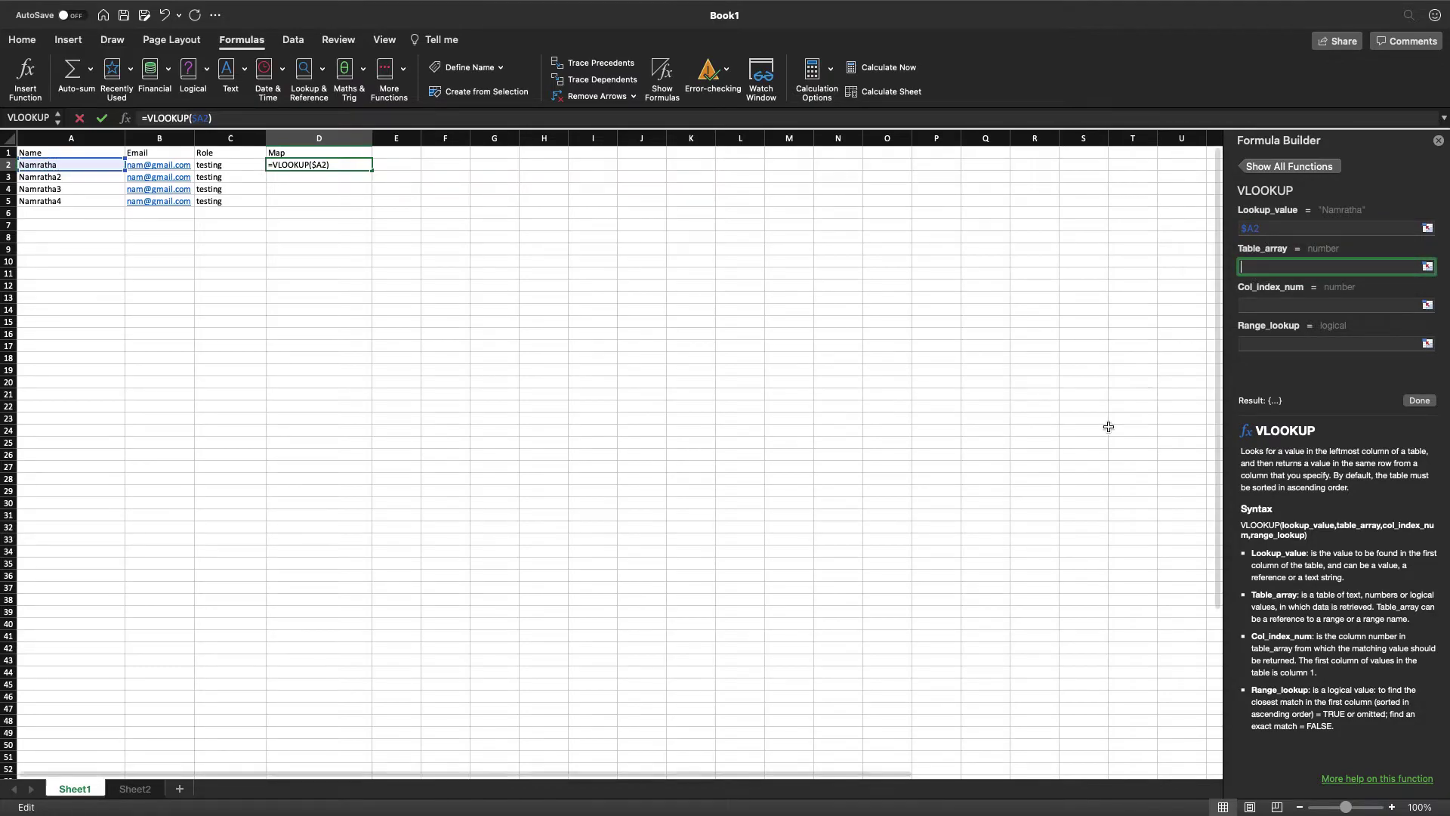
# Select Sheet2 columns A to C as the table array, Sheet2!A:C.
pyautogui.click(144, 790)
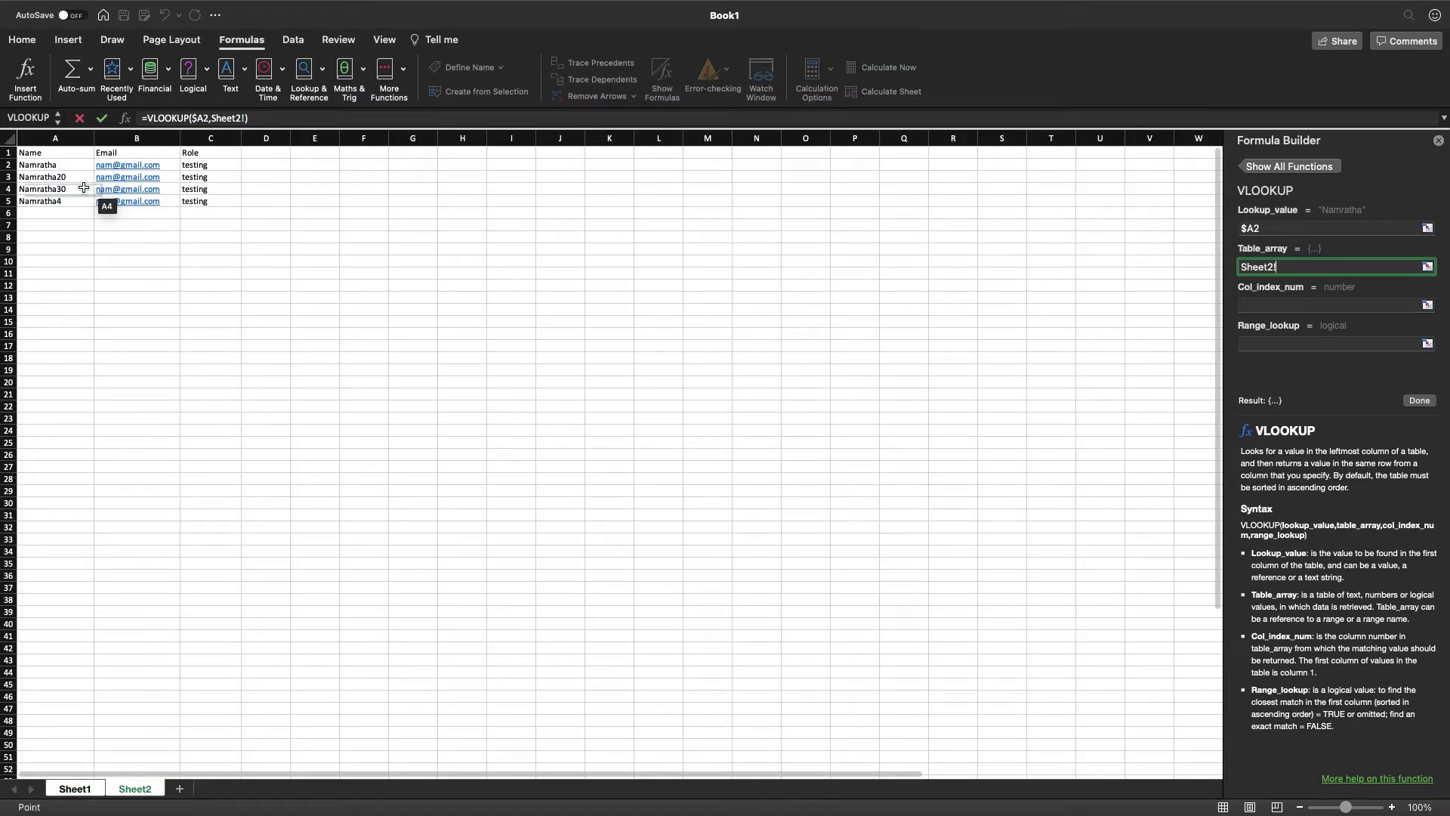
pyautogui.moveTo(44, 137); pyautogui.dragTo(198, 138)
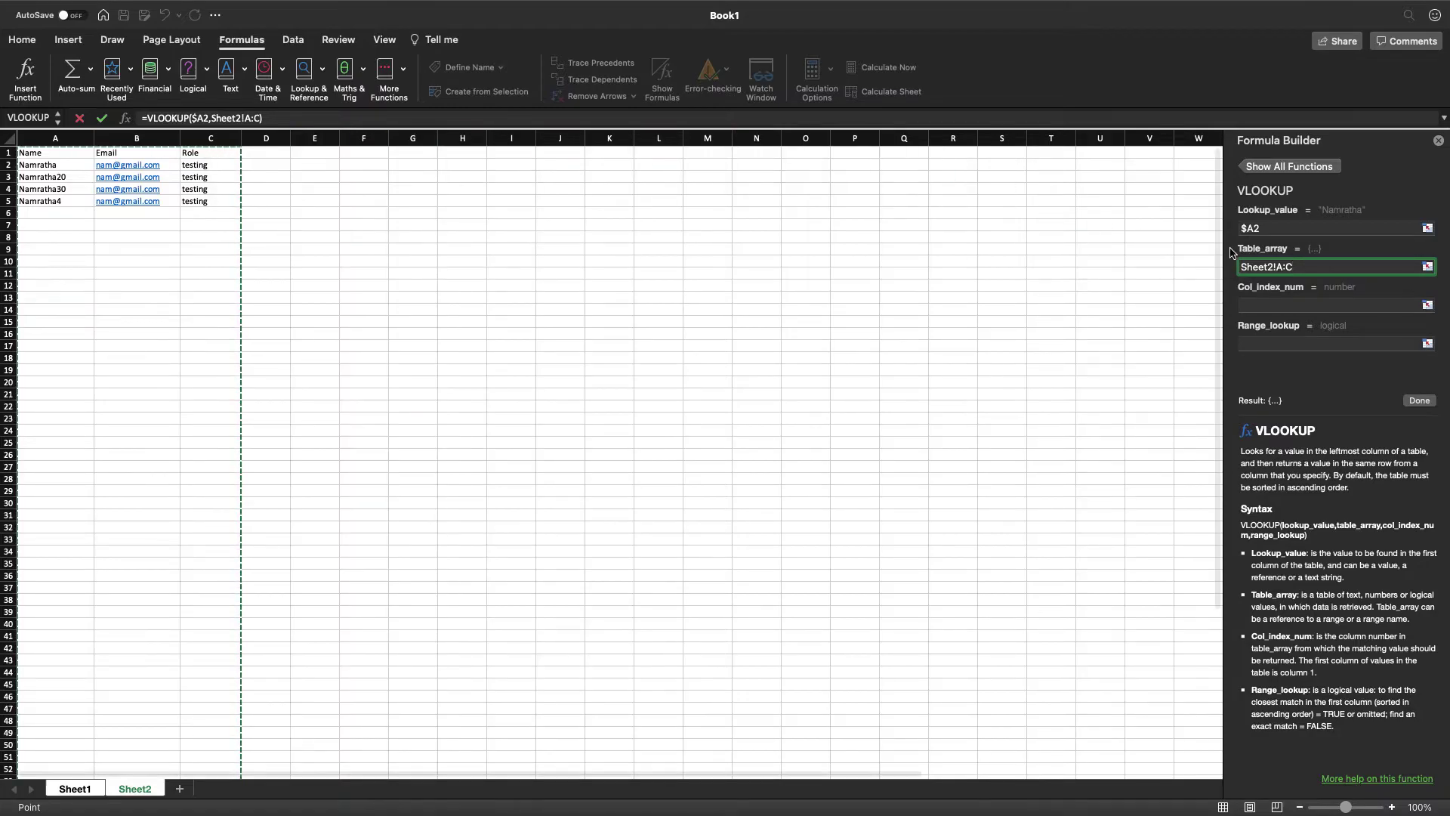
pyautogui.click(1280, 304)
# Enter 3 as the column index and FALSE for exact match, completing the formula.
pyautogui.write('3')
pyautogui.click(1289, 344)
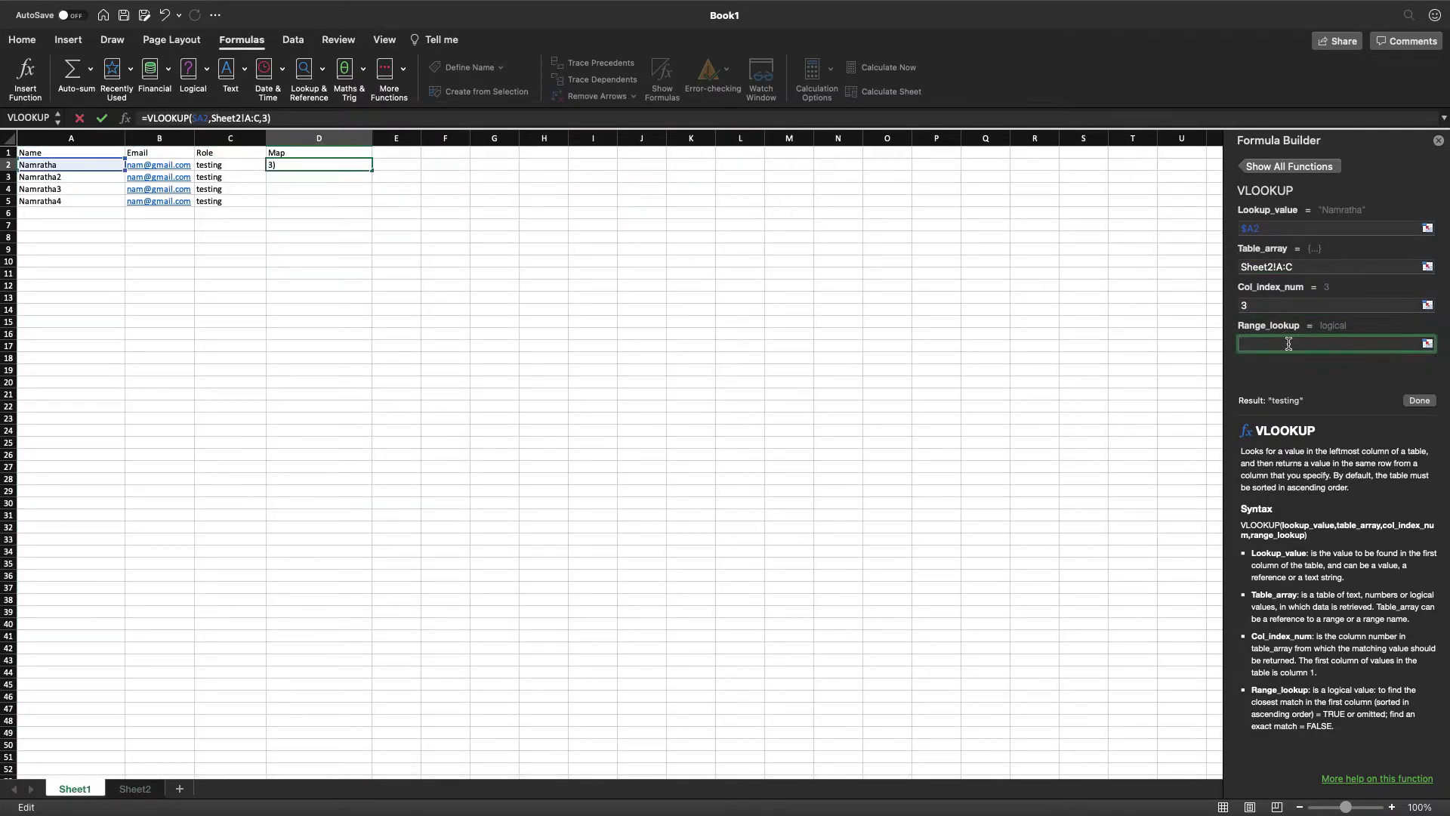
pyautogui.write('false')
pyautogui.press('Return')
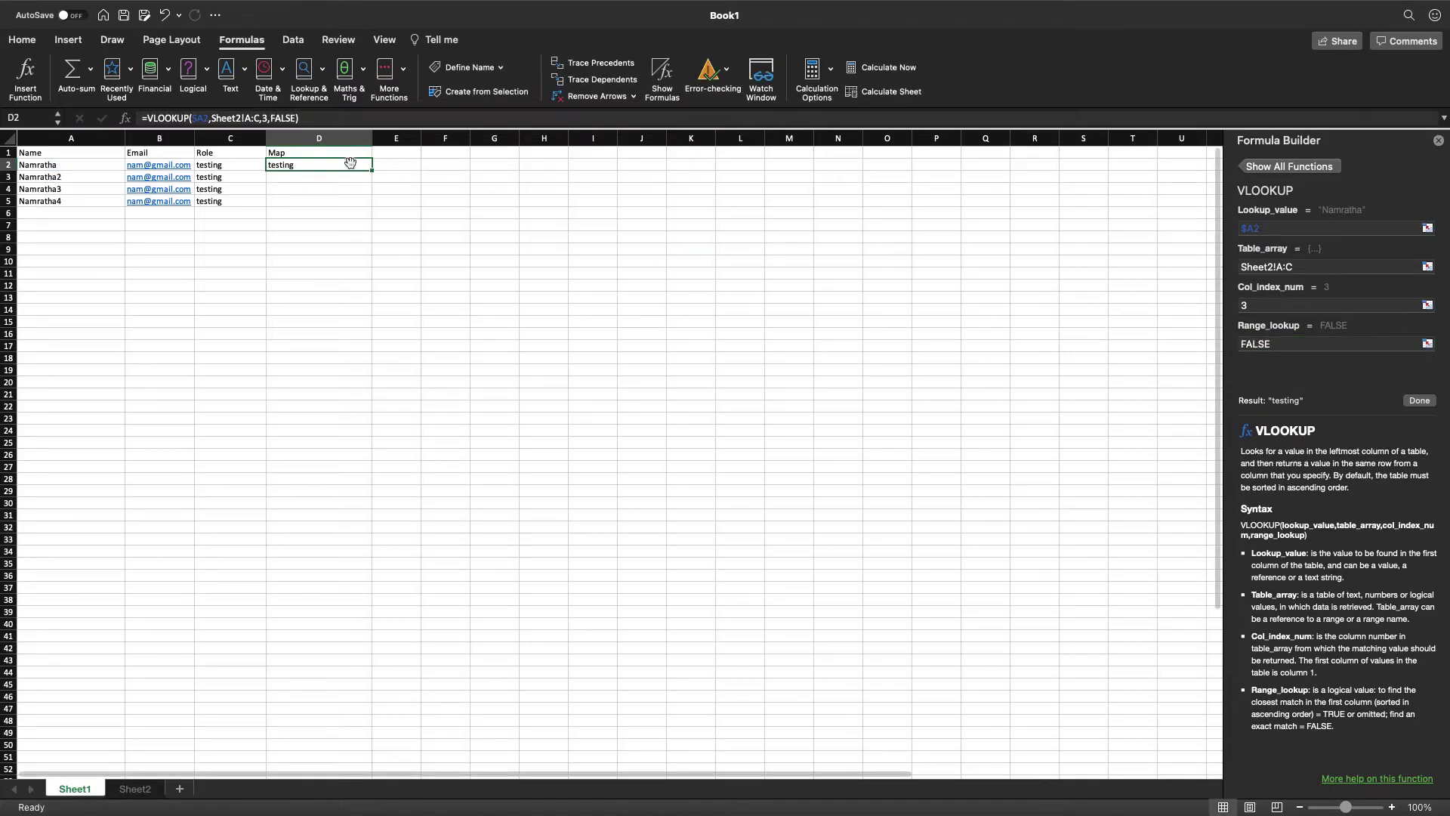
# Fill the VLOOKUP down D2:D5, close the Formula Builder and select Sheet2's C2.
pyautogui.scroll(-1, 347, 164)
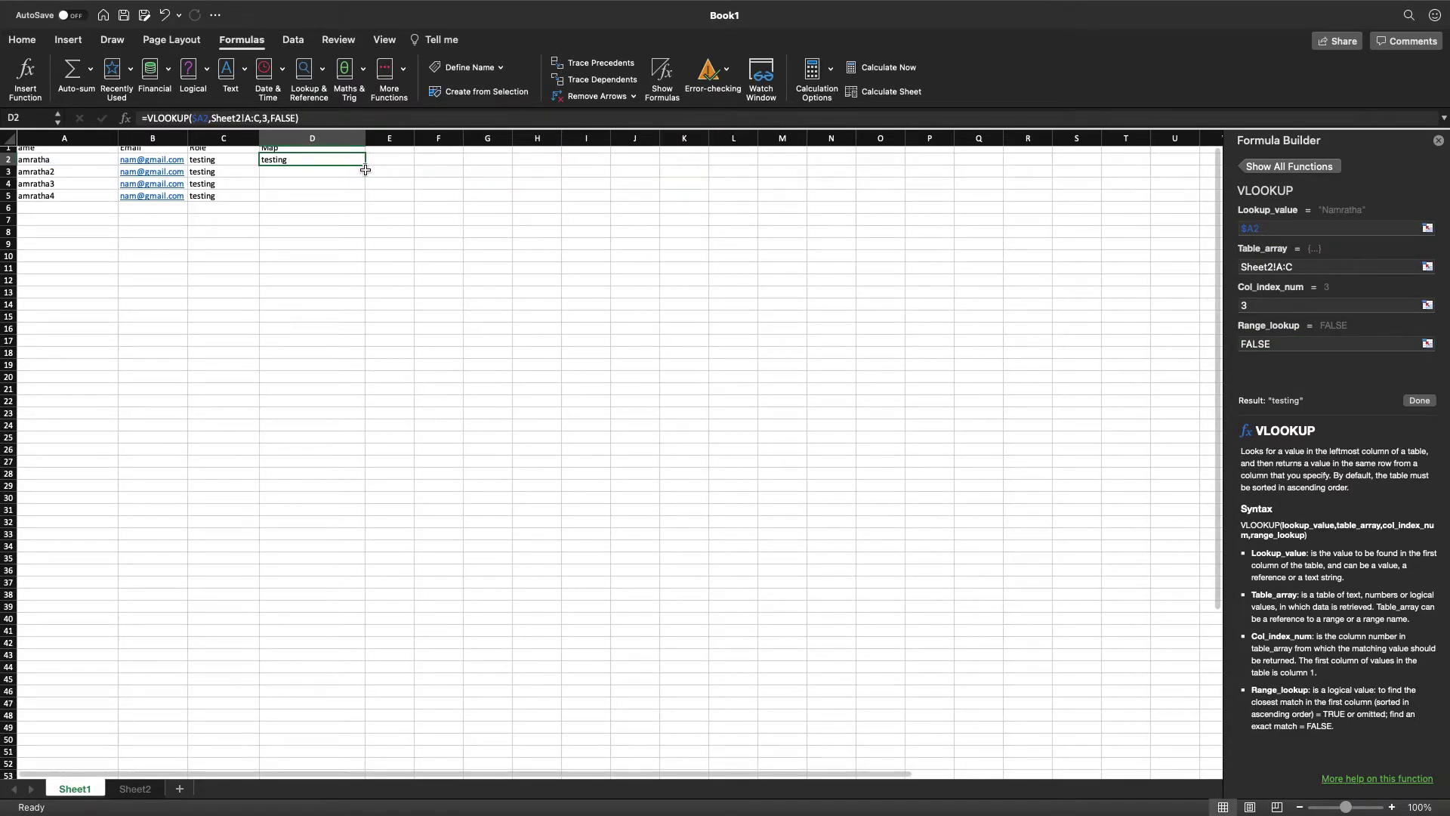
pyautogui.moveTo(365, 165); pyautogui.dragTo(366, 198)
pyautogui.click(313, 172)
pyautogui.click(318, 182)
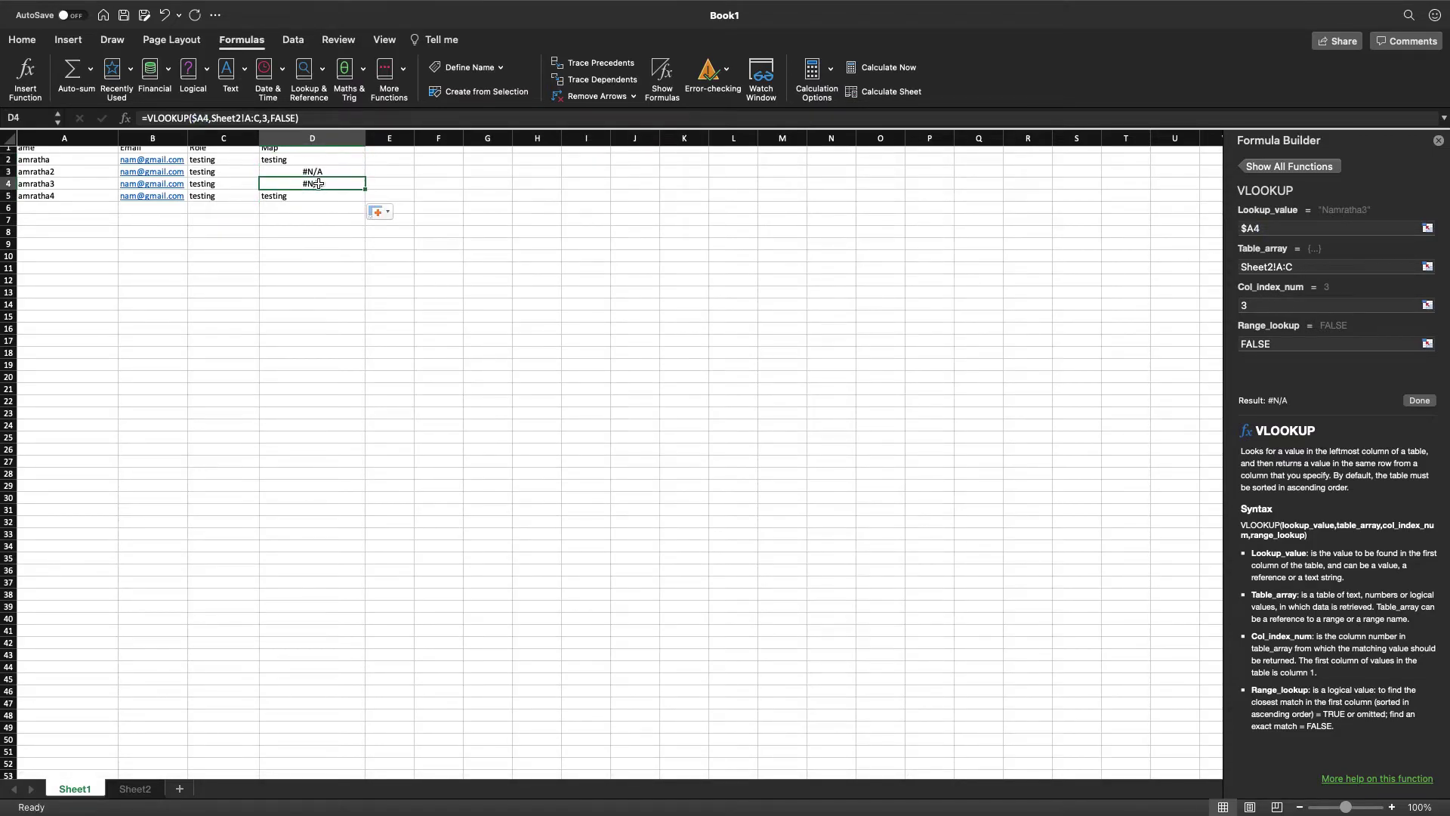
pyautogui.click(1438, 141)
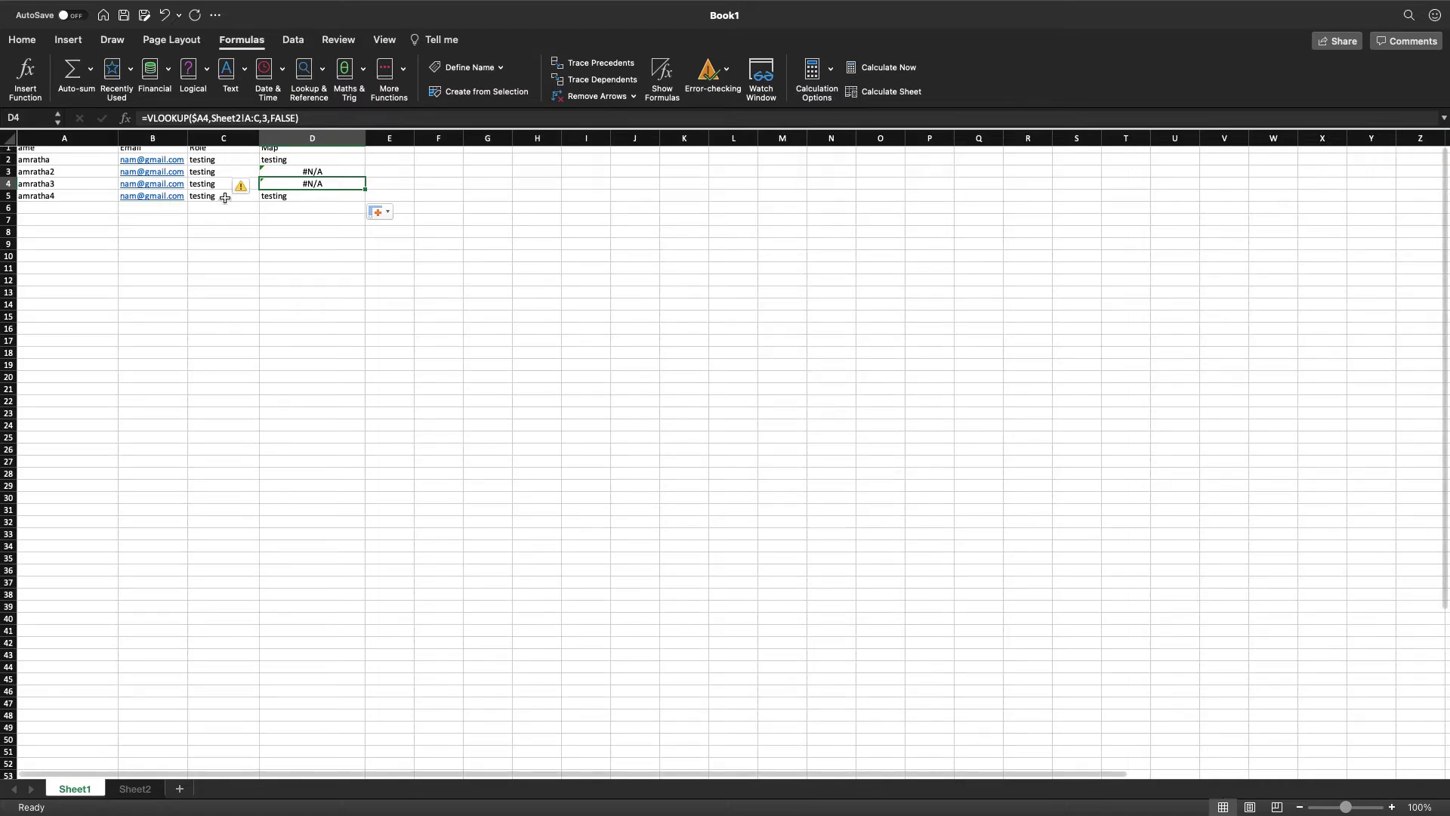
pyautogui.click(144, 790)
pyautogui.click(220, 164)
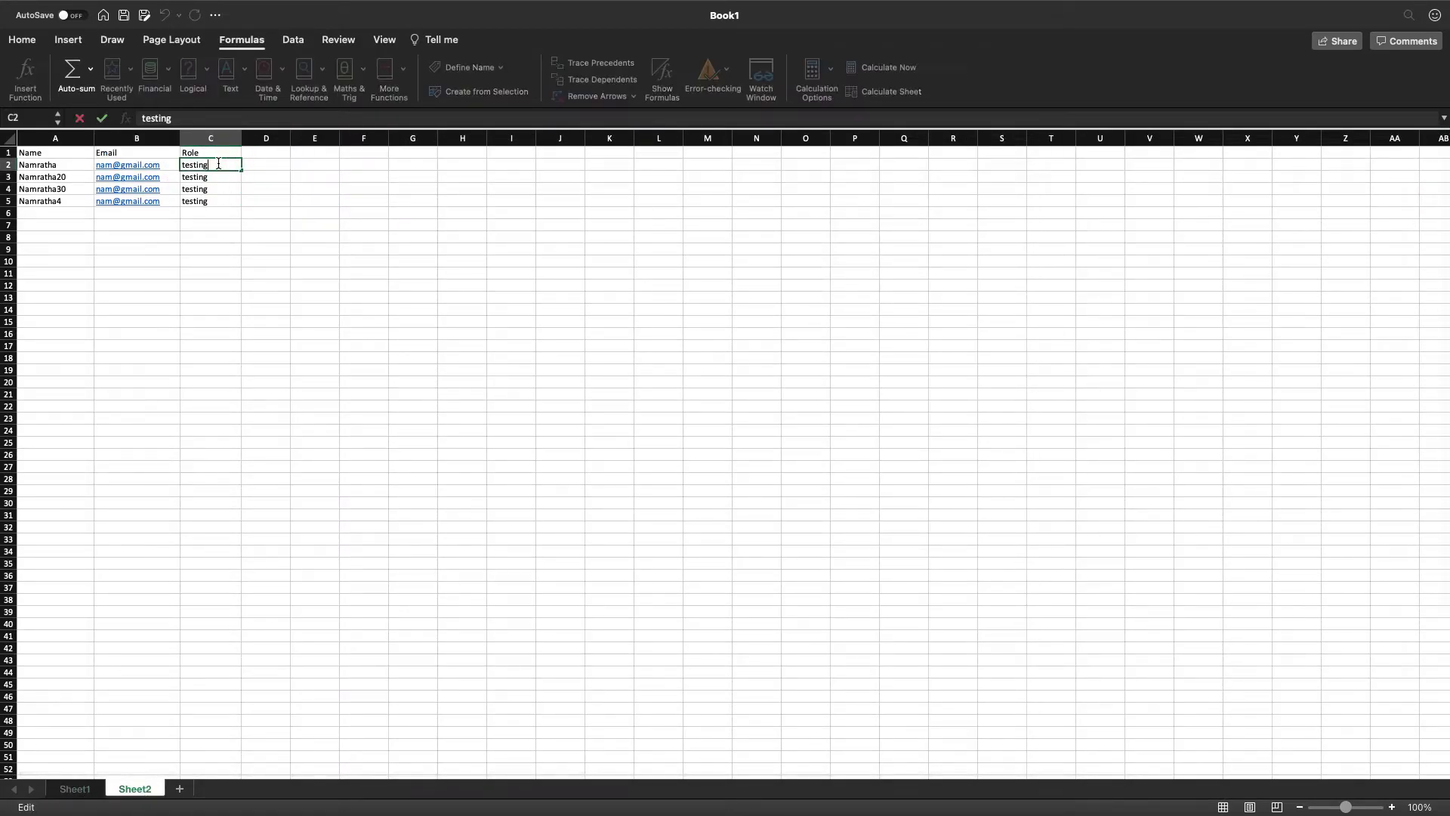
# Replace Sheet2's roles in C2:C5 with four distinct values, including ild and sfdc.
pyautogui.write('deepak')
pyautogui.doubleClick(198, 177)
pyautogui.doubleClick(199, 177)
pyautogui.write('lakshmi')
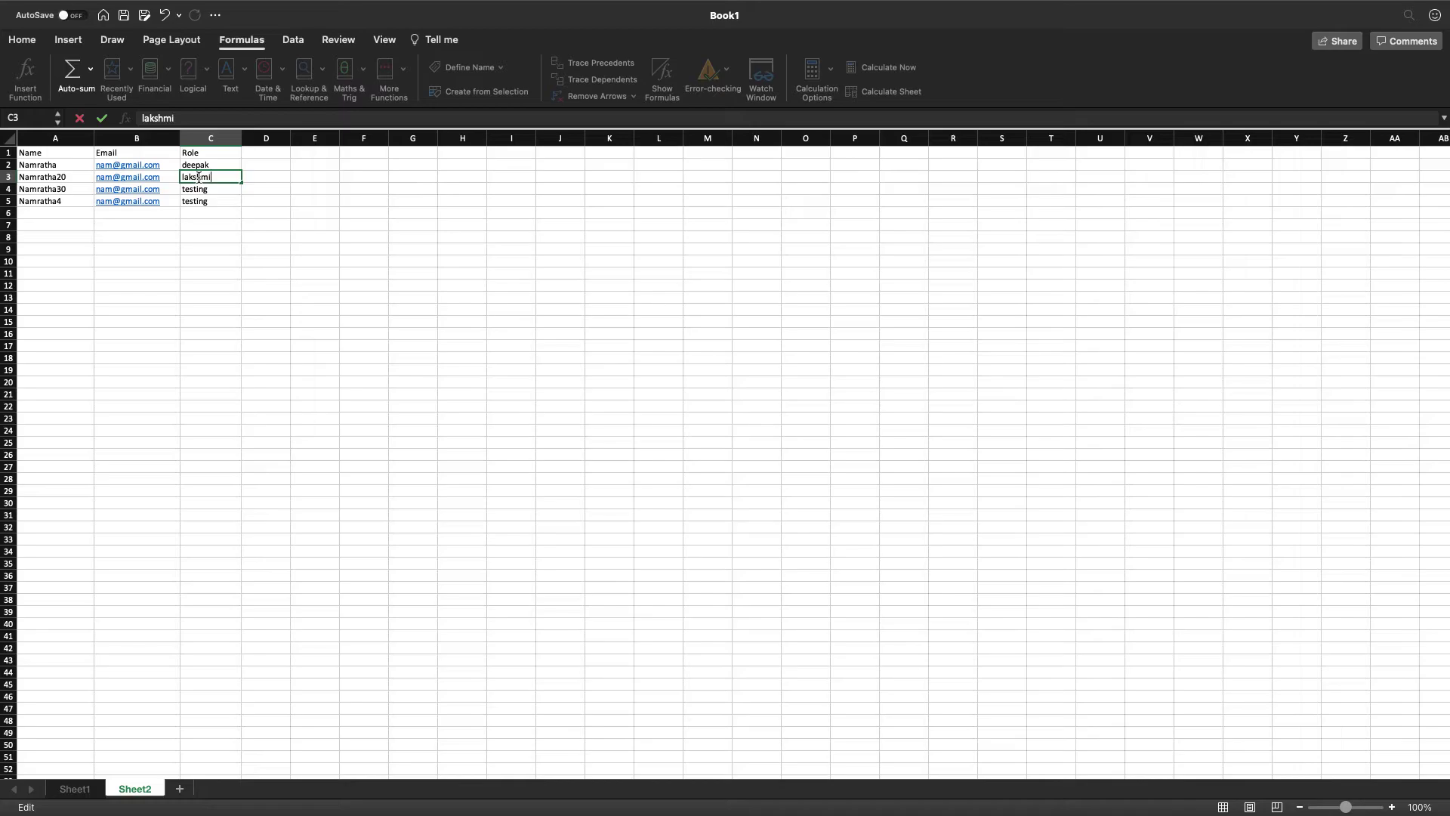
pyautogui.click(211, 191)
pyautogui.doubleClick(211, 191)
pyautogui.doubleClick(210, 190)
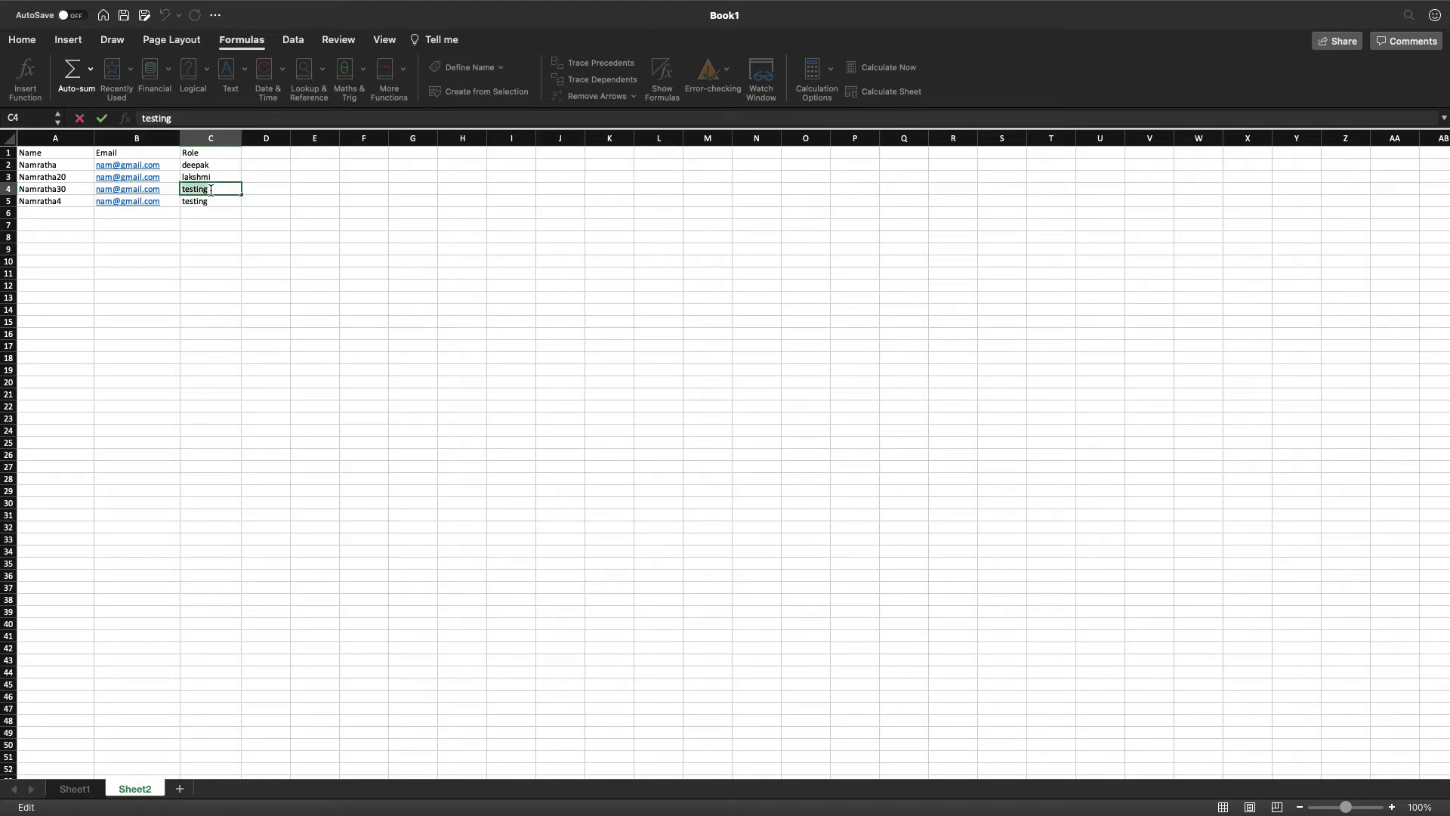
pyautogui.write('ild')
pyautogui.click(216, 201)
pyautogui.doubleClick(215, 201)
pyautogui.doubleClick(216, 201)
pyautogui.write('sfdc')
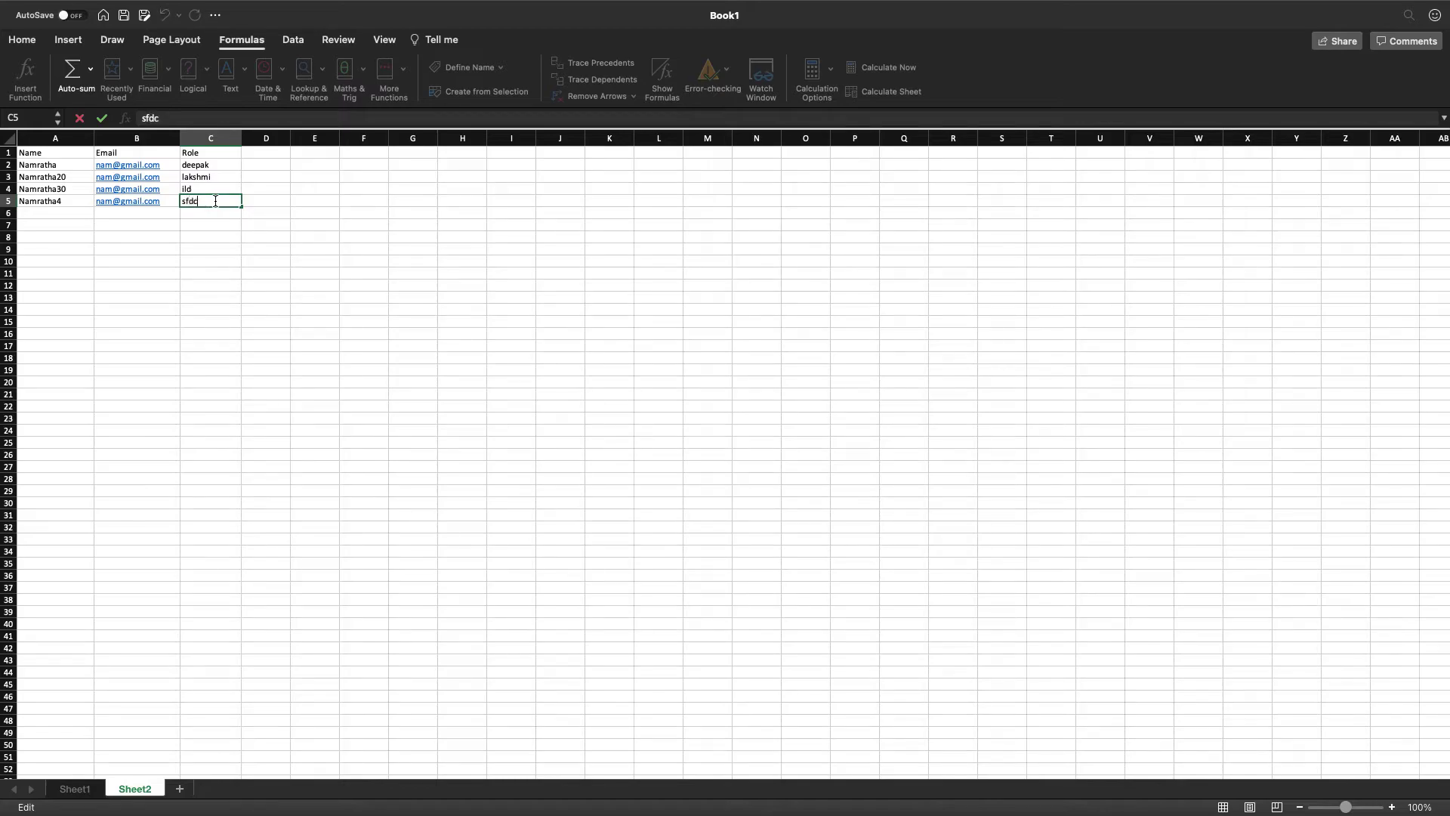
# Inspect Sheet1's Map formulas and compare the names used as lookup keys across both sheets.
pyautogui.click(74, 789)
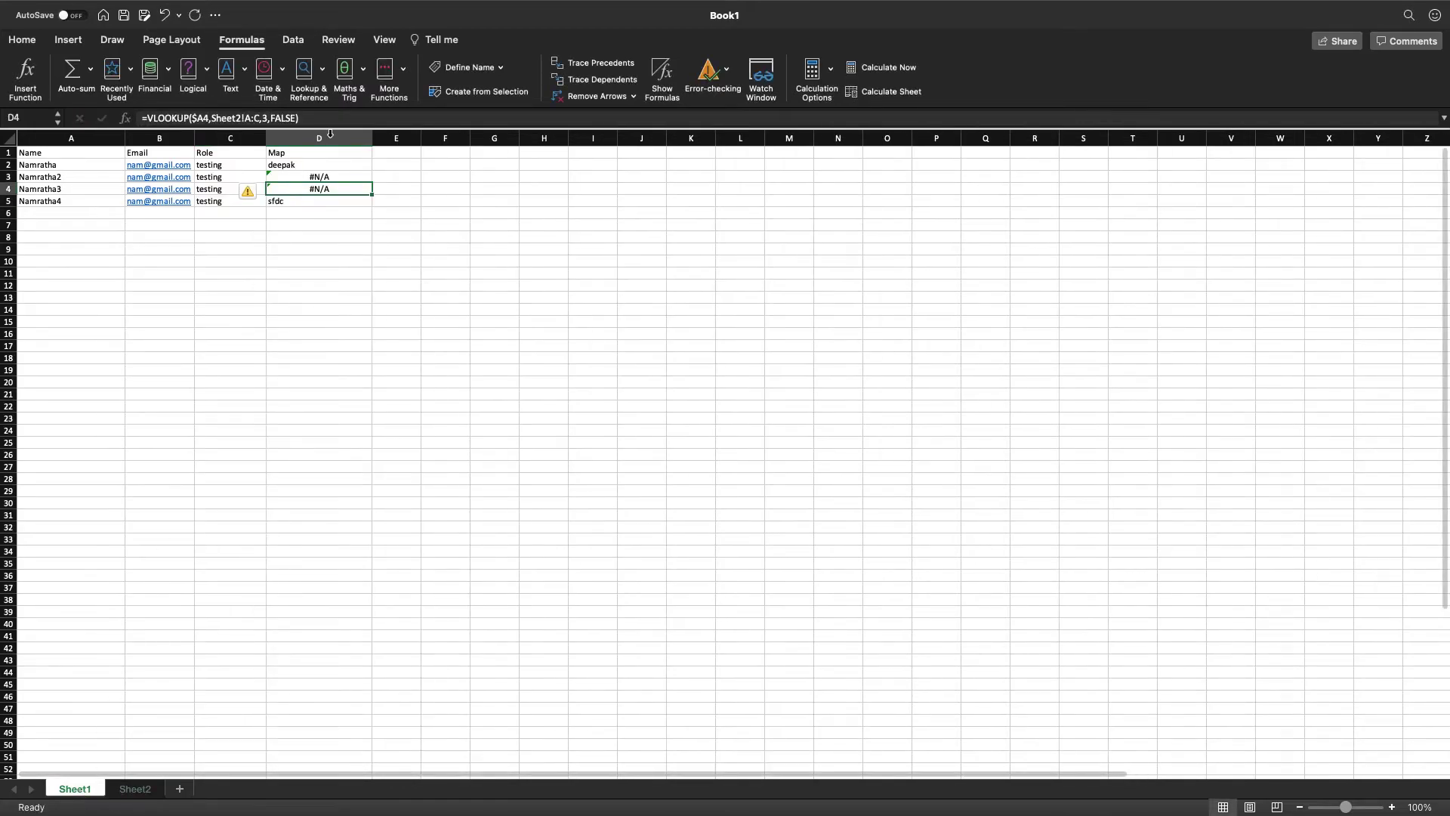
pyautogui.click(300, 166)
pyautogui.click(294, 202)
pyautogui.click(293, 162)
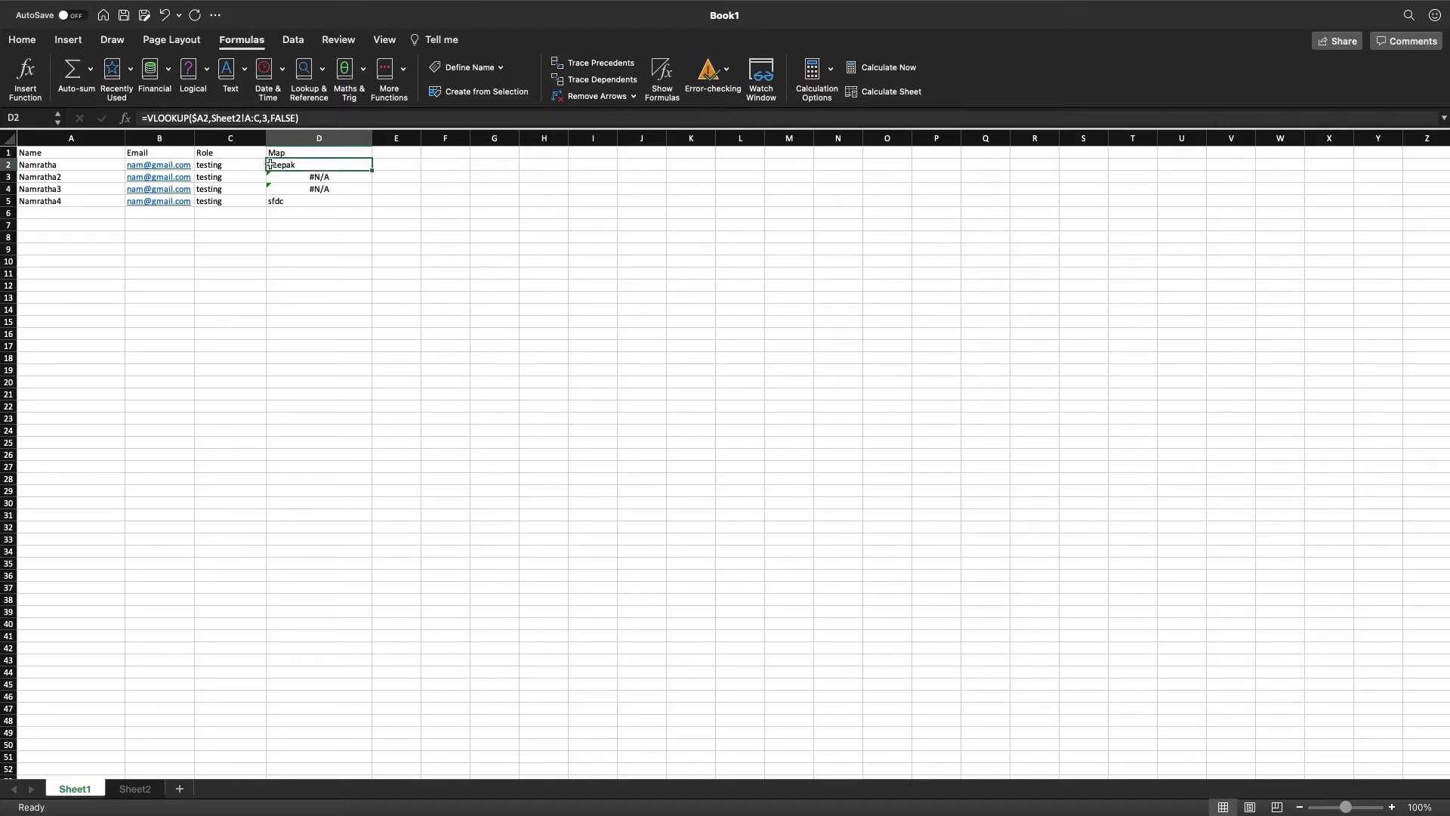
pyautogui.click(66, 166)
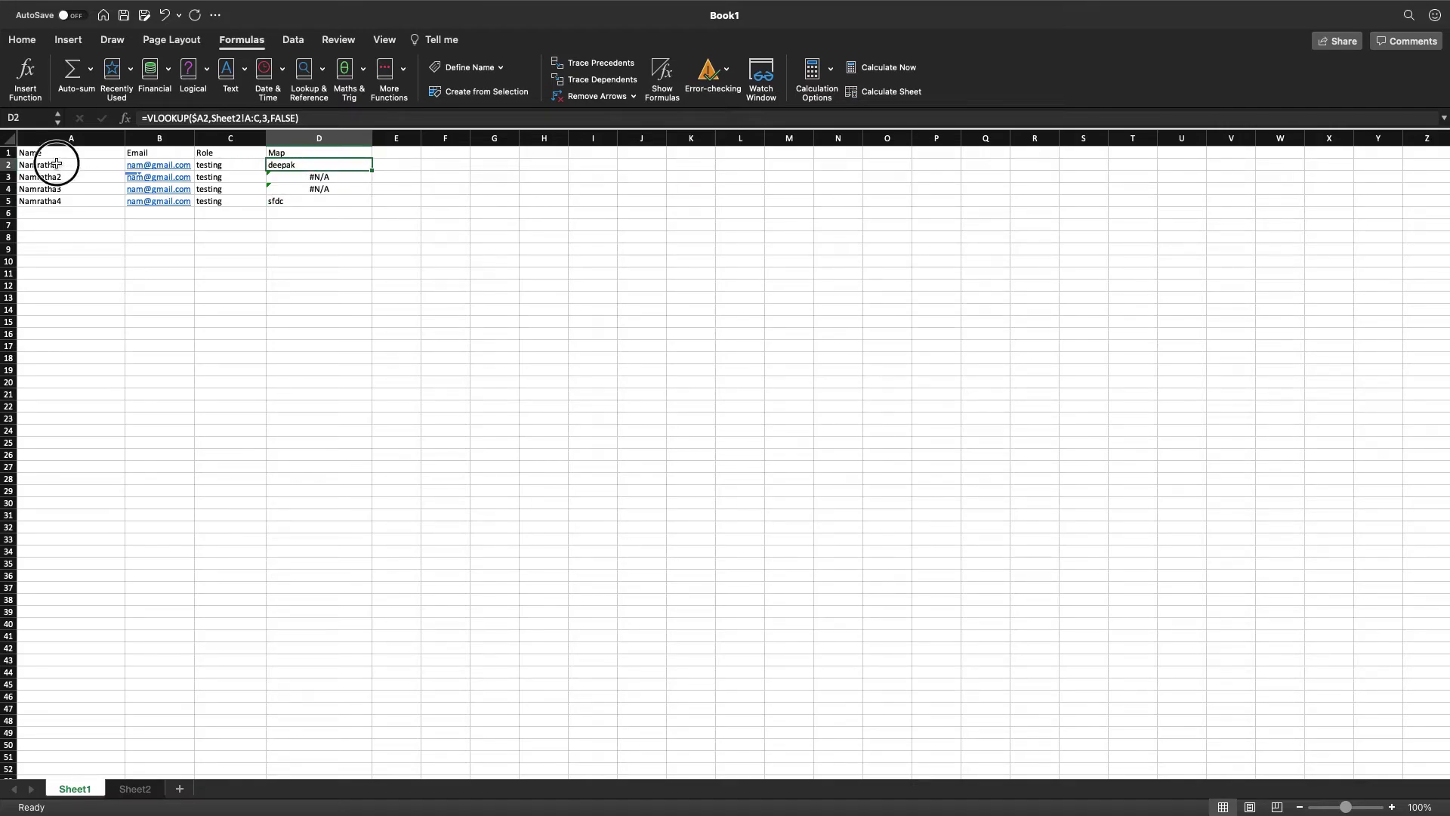
pyautogui.click(129, 789)
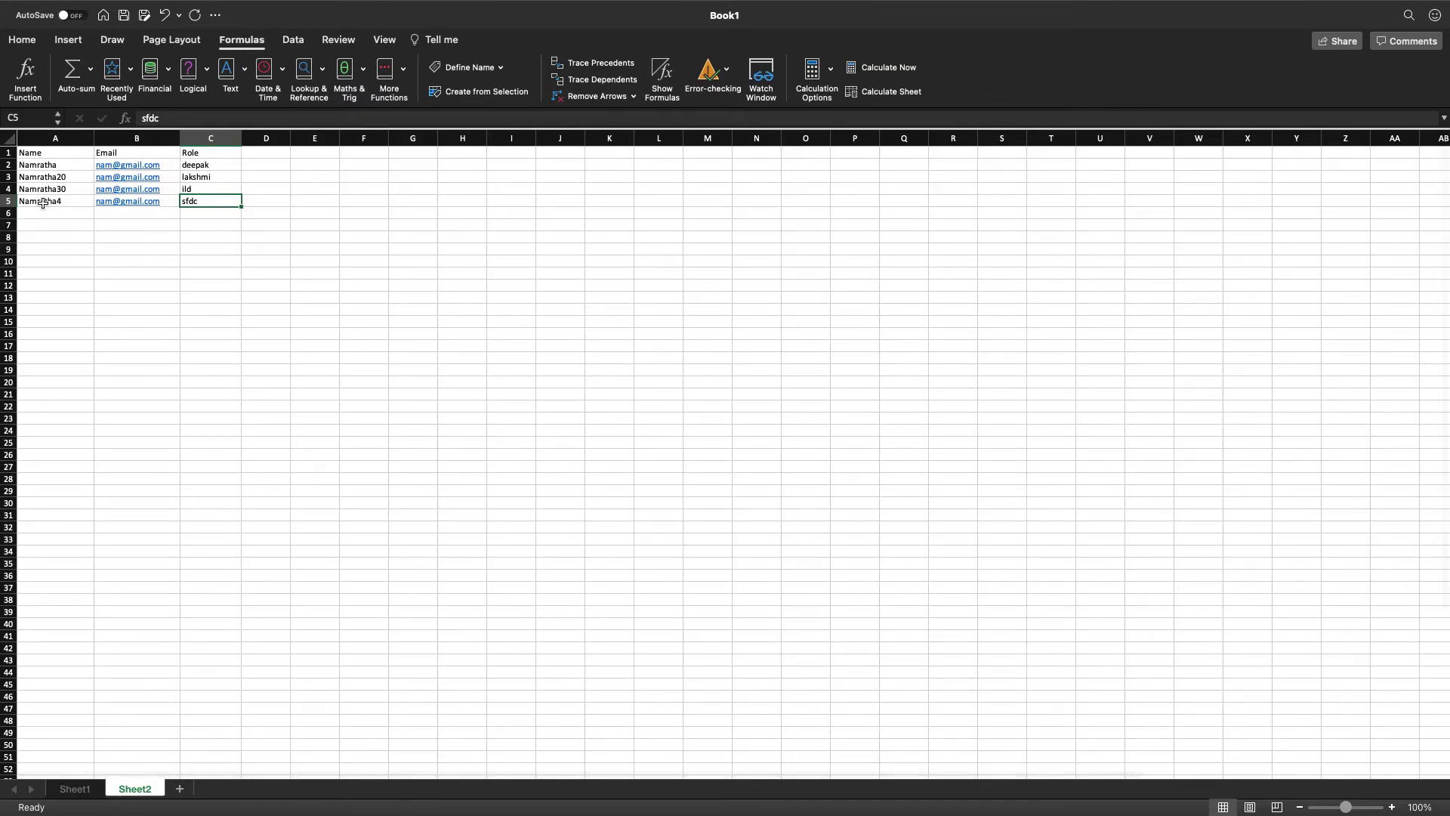
pyautogui.click(75, 788)
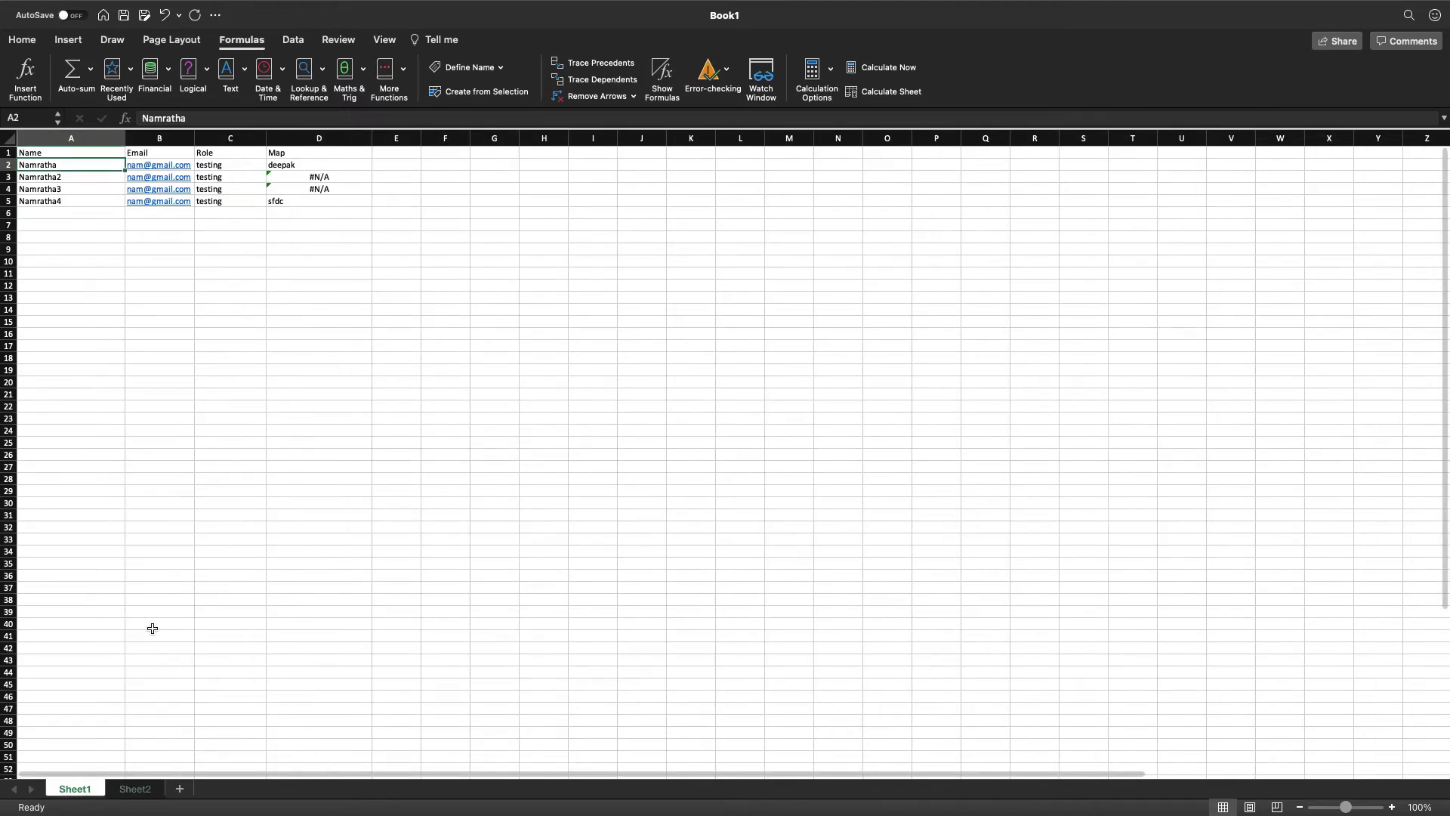
pyautogui.click(135, 789)
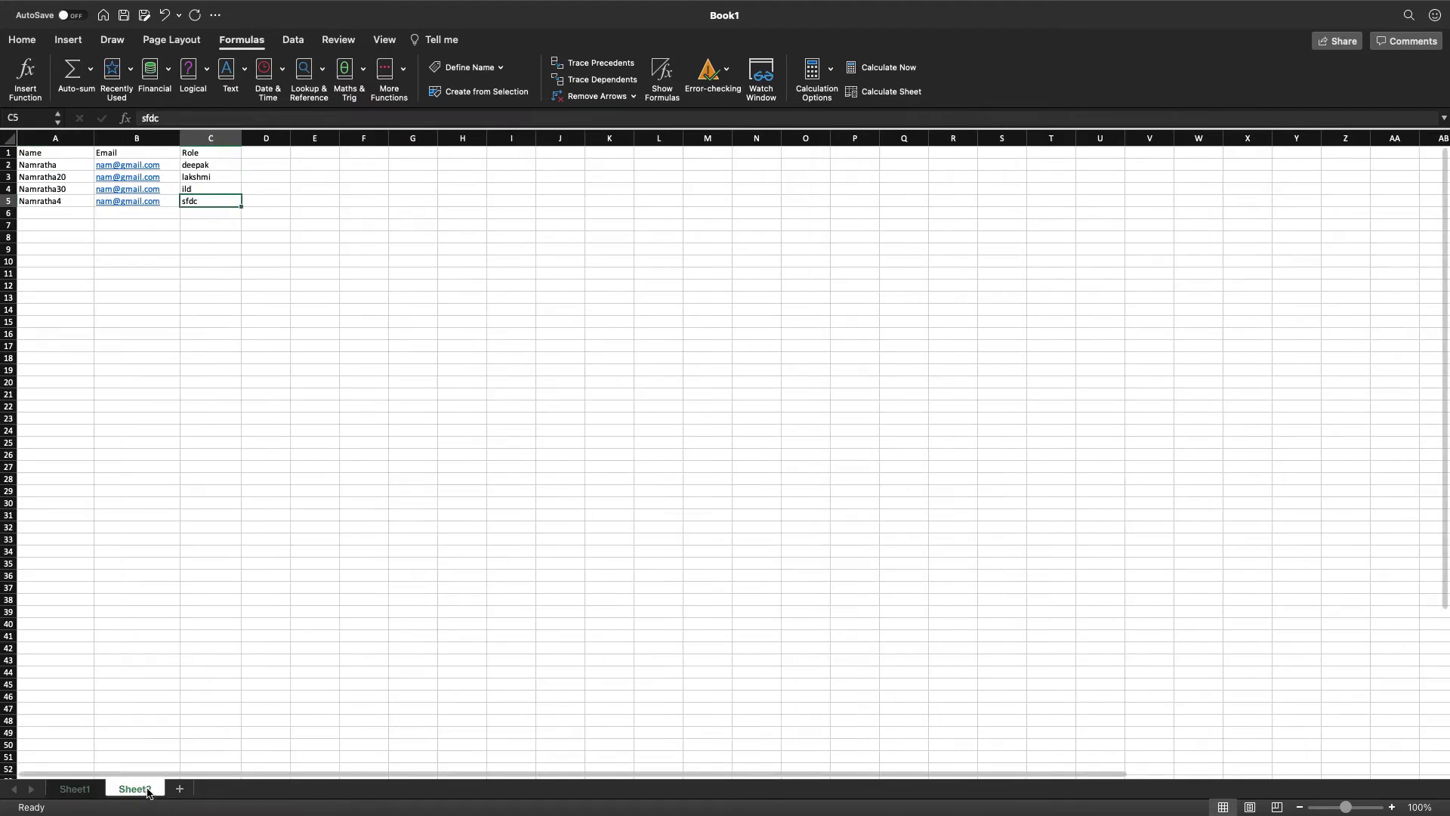
# Remove the trailing 0 from Sheet2's A3 name and confirm Sheet1's D3 now returns a role.
pyautogui.click(72, 176)
pyautogui.doubleClick(72, 177)
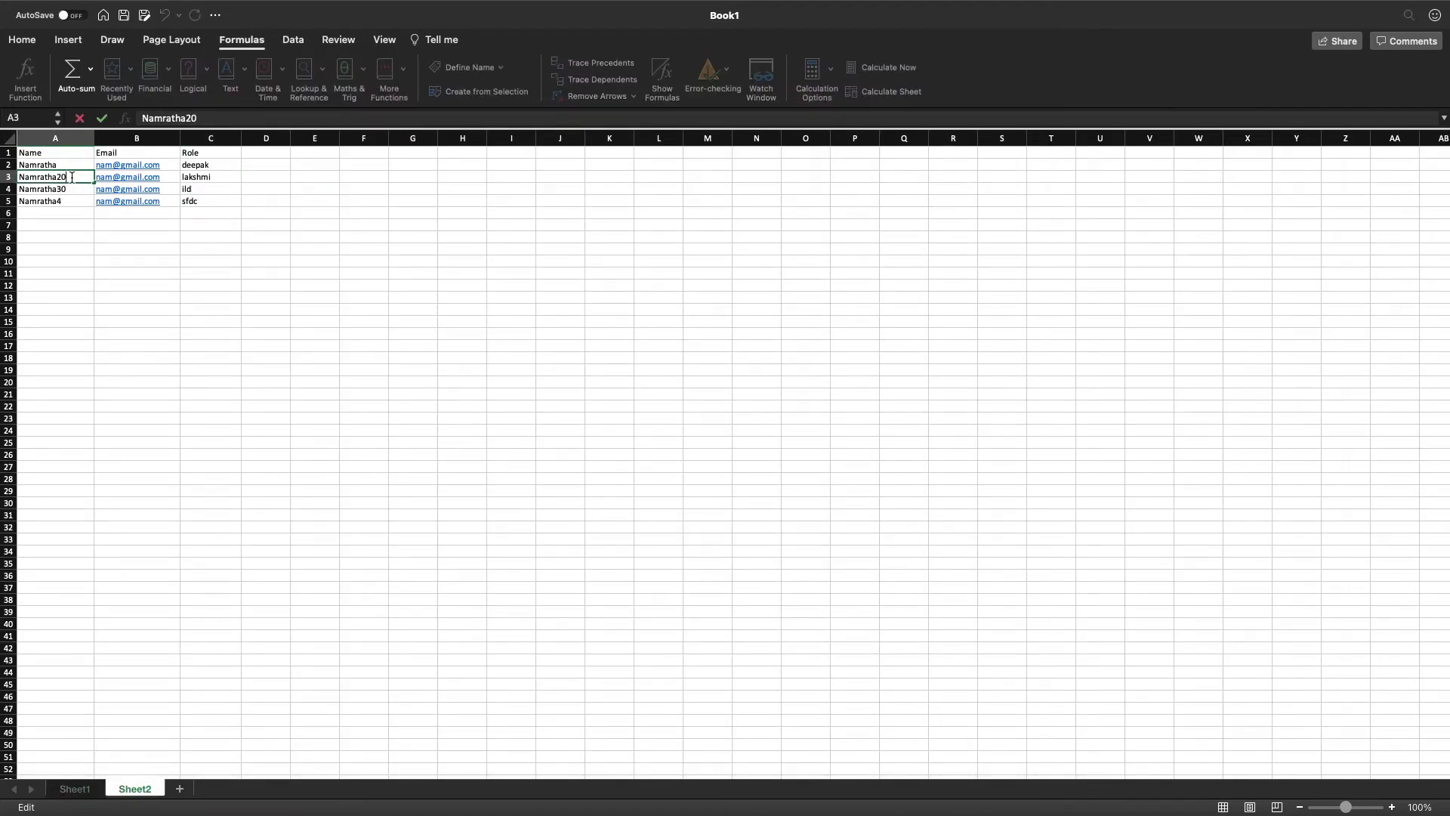
pyautogui.click(101, 272)
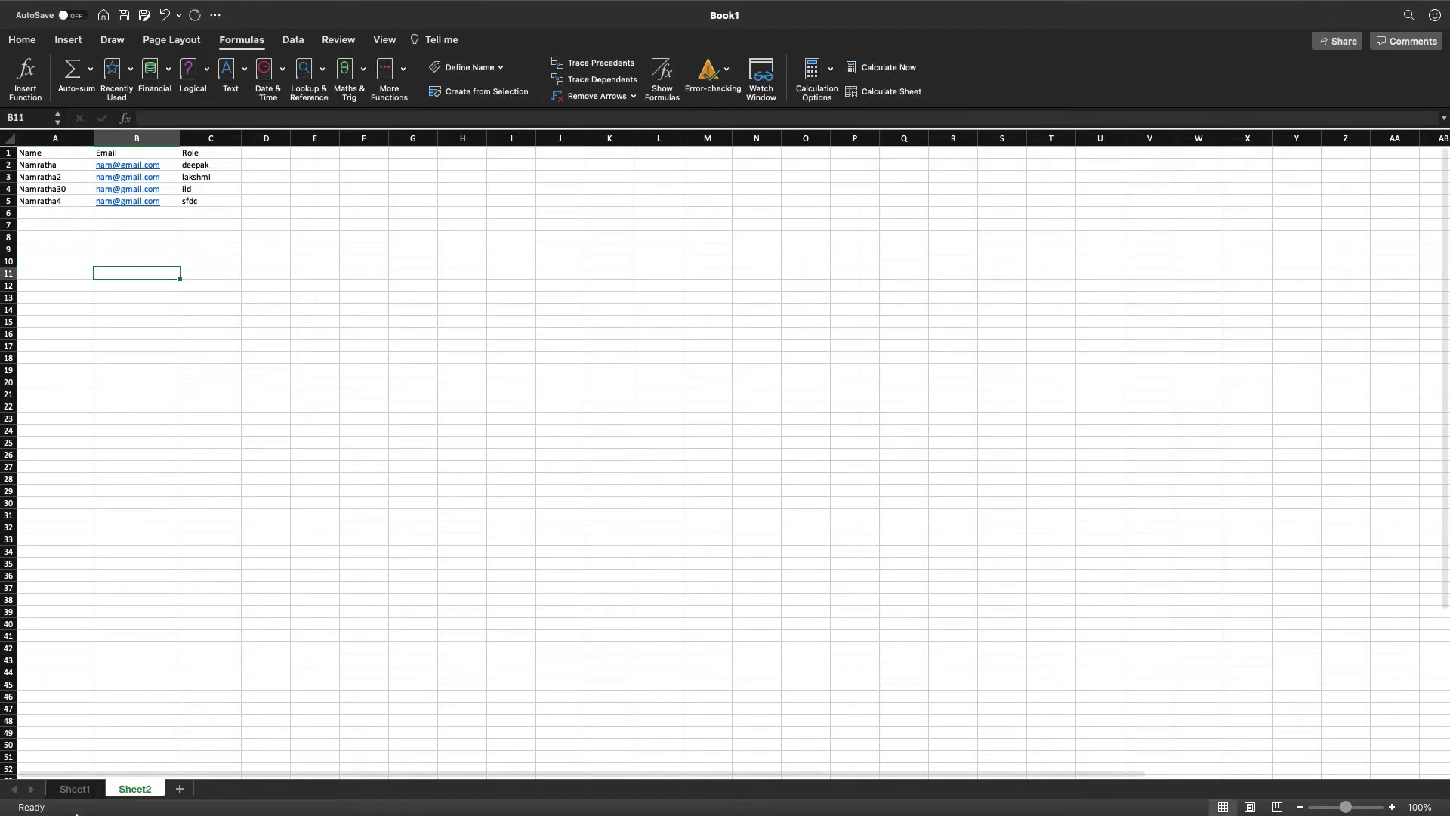
pyautogui.click(75, 789)
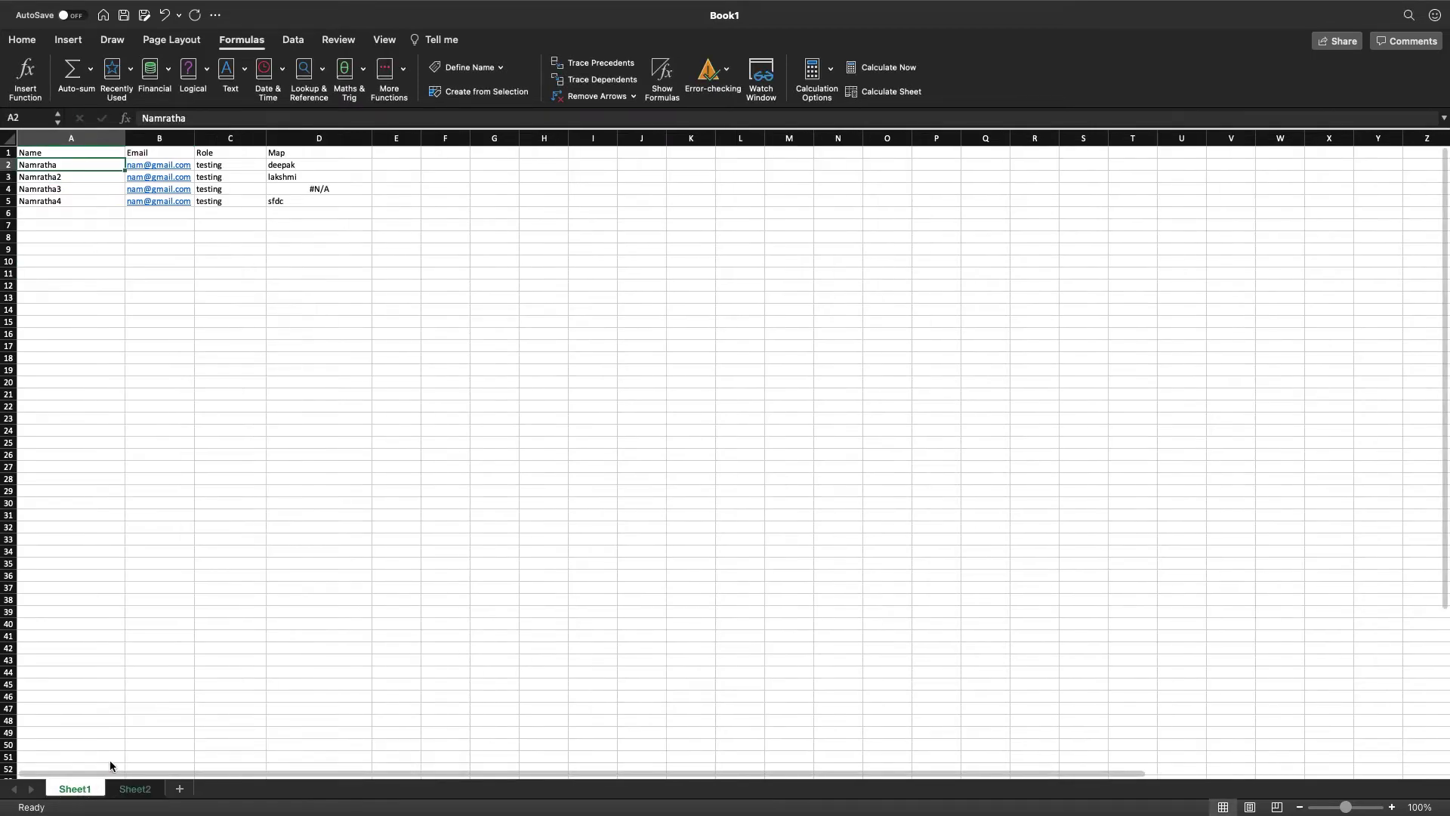
pyautogui.click(296, 177)
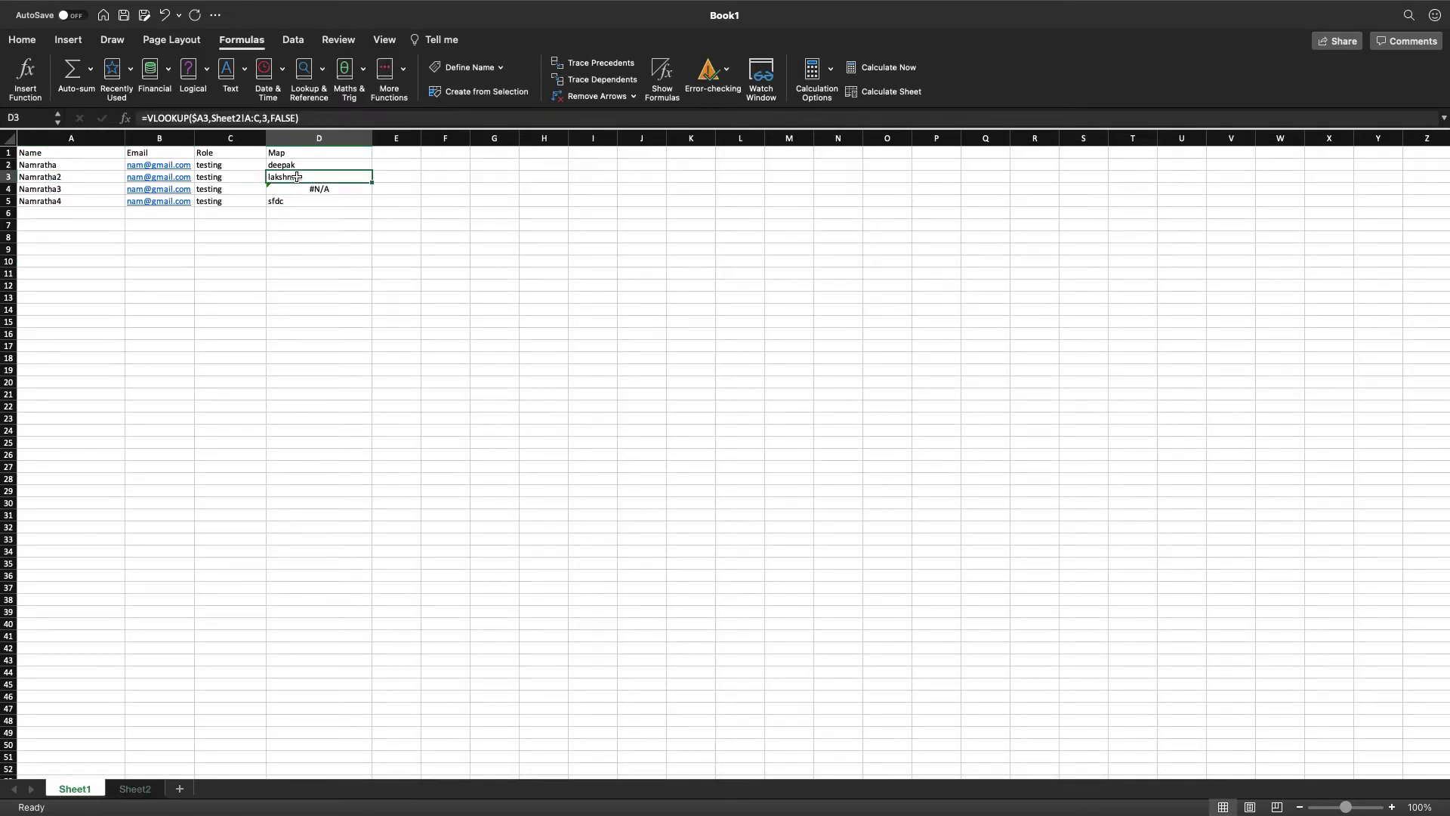
pyautogui.moveTo(49, 153); pyautogui.dragTo(317, 216)
# Enter '1_ First Column in Bothe data sheets should be Key' in cell E15.
pyautogui.doubleClick(399, 316)
pyautogui.doubleClick(399, 323)
pyautogui.write('1_ First Co')
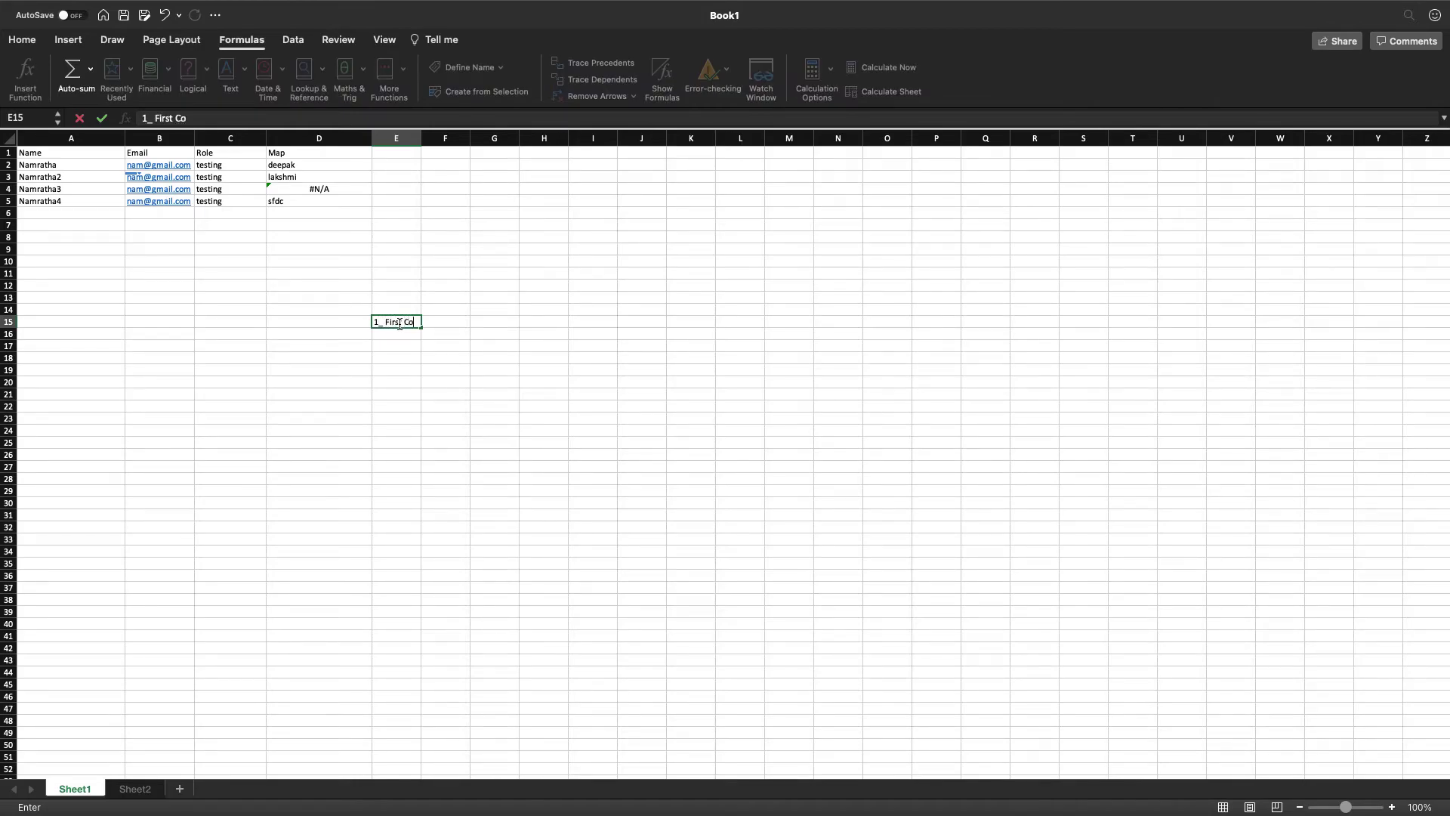
pyautogui.write('lumn in Bothe data s')
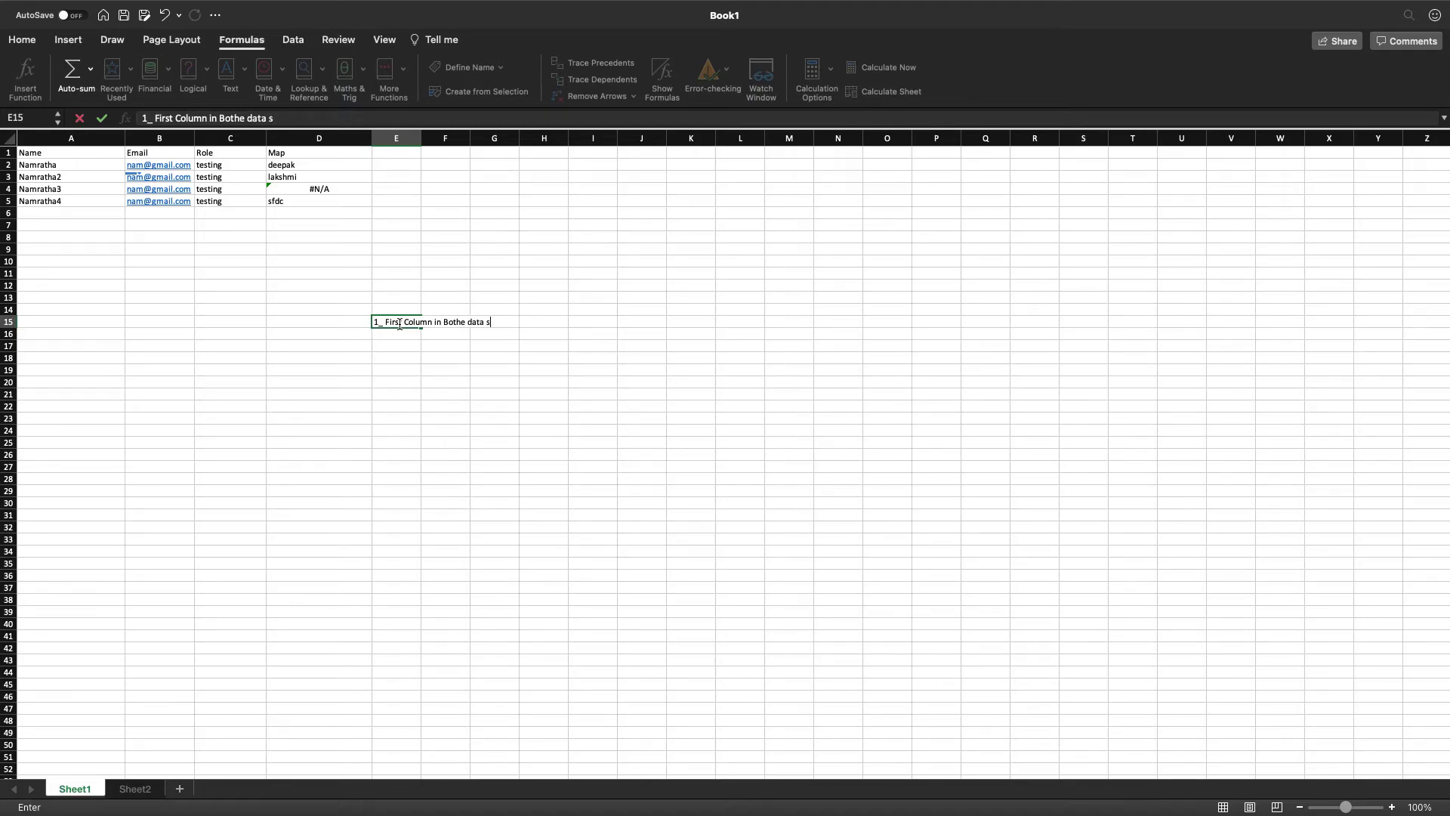
pyautogui.write('heets should be Key')
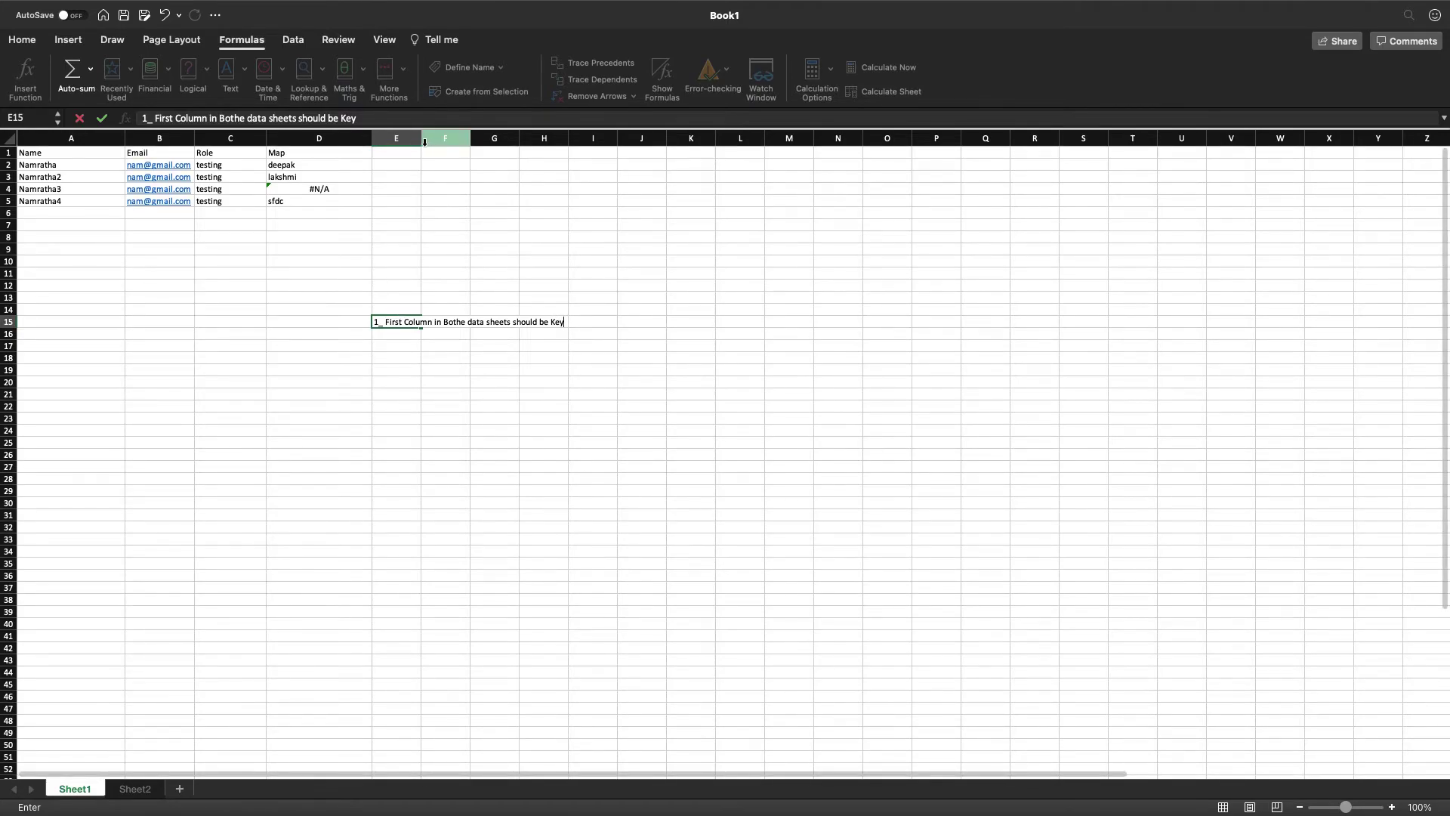
# Autofit column E to show the rule, then start rule 2 about the $ key lock in E16.
pyautogui.doubleClick(420, 138)
pyautogui.click(562, 324)
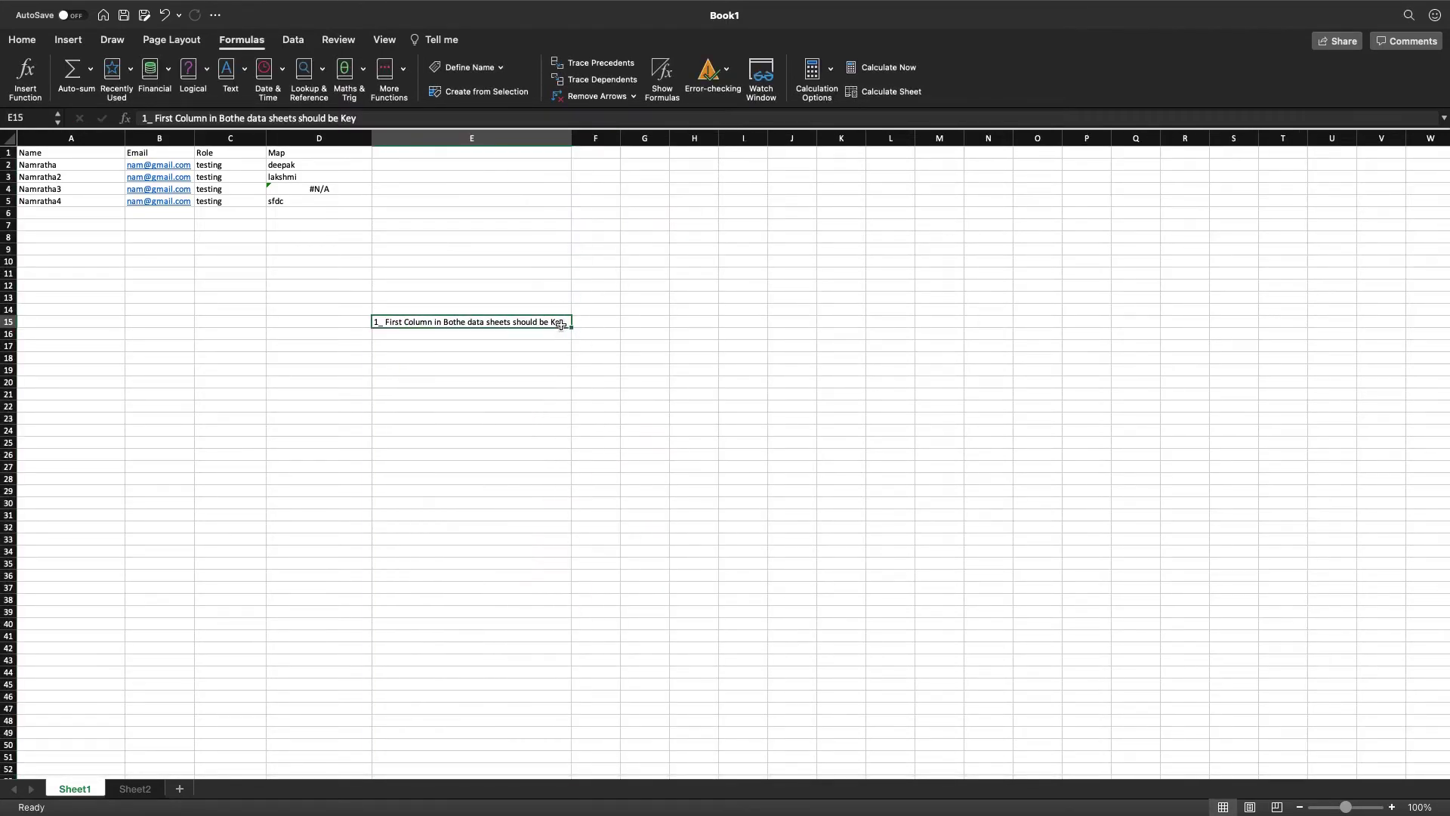
pyautogui.click(435, 336)
pyautogui.write('2)')
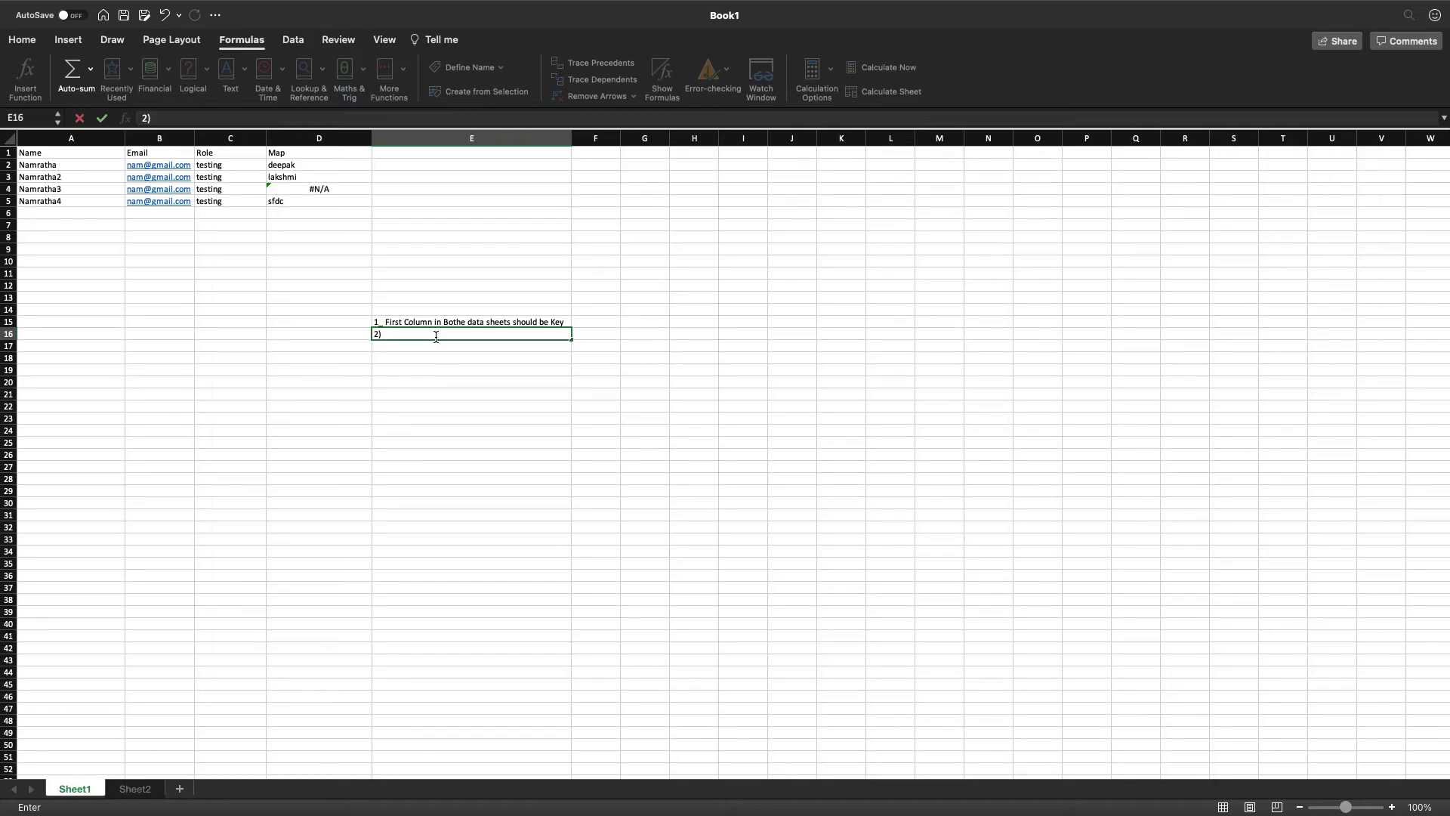
pyautogui.write(' Ensure $ is located at Key')
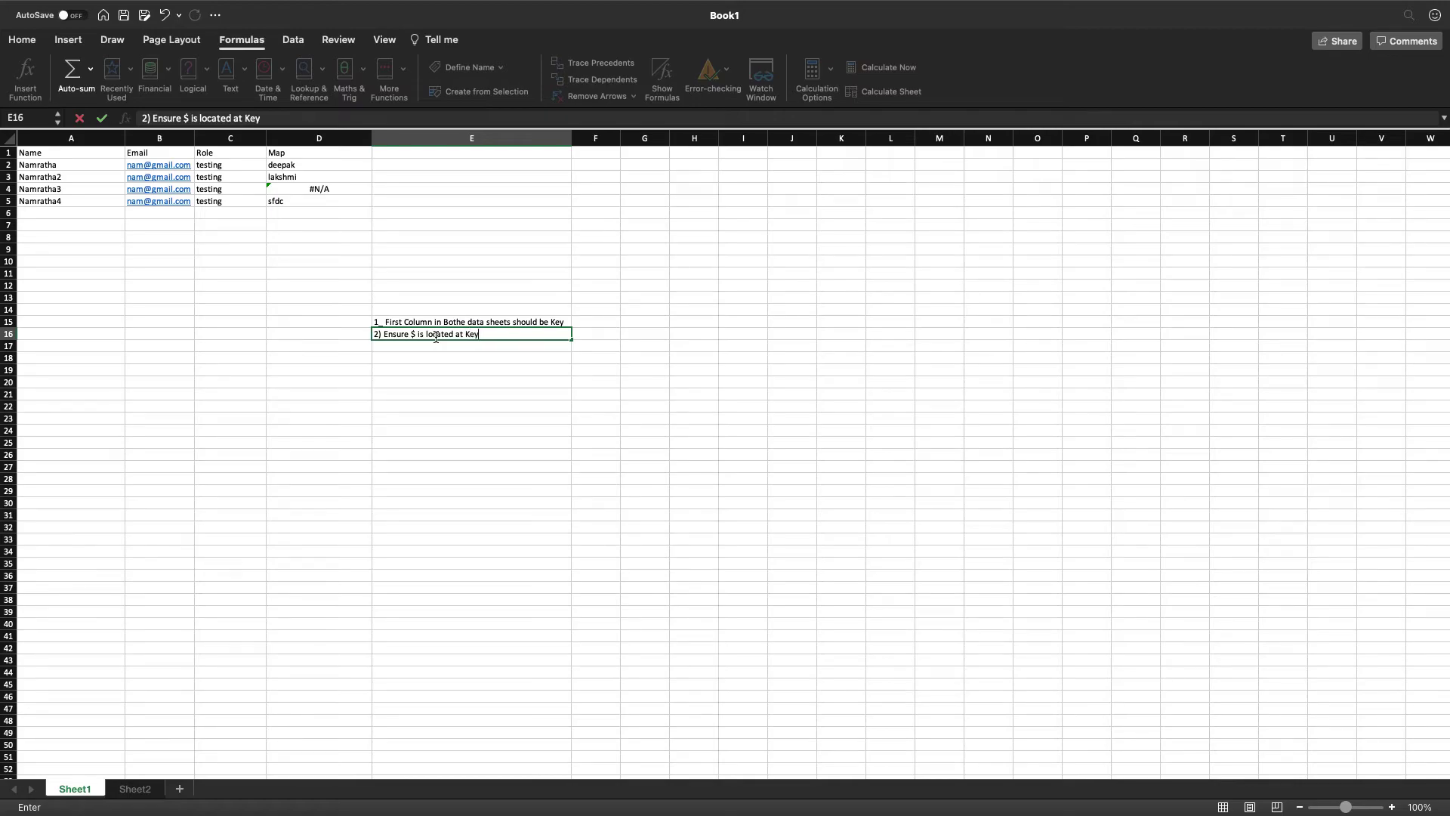
pyautogui.write(' Row ( $A2 or $B2)')
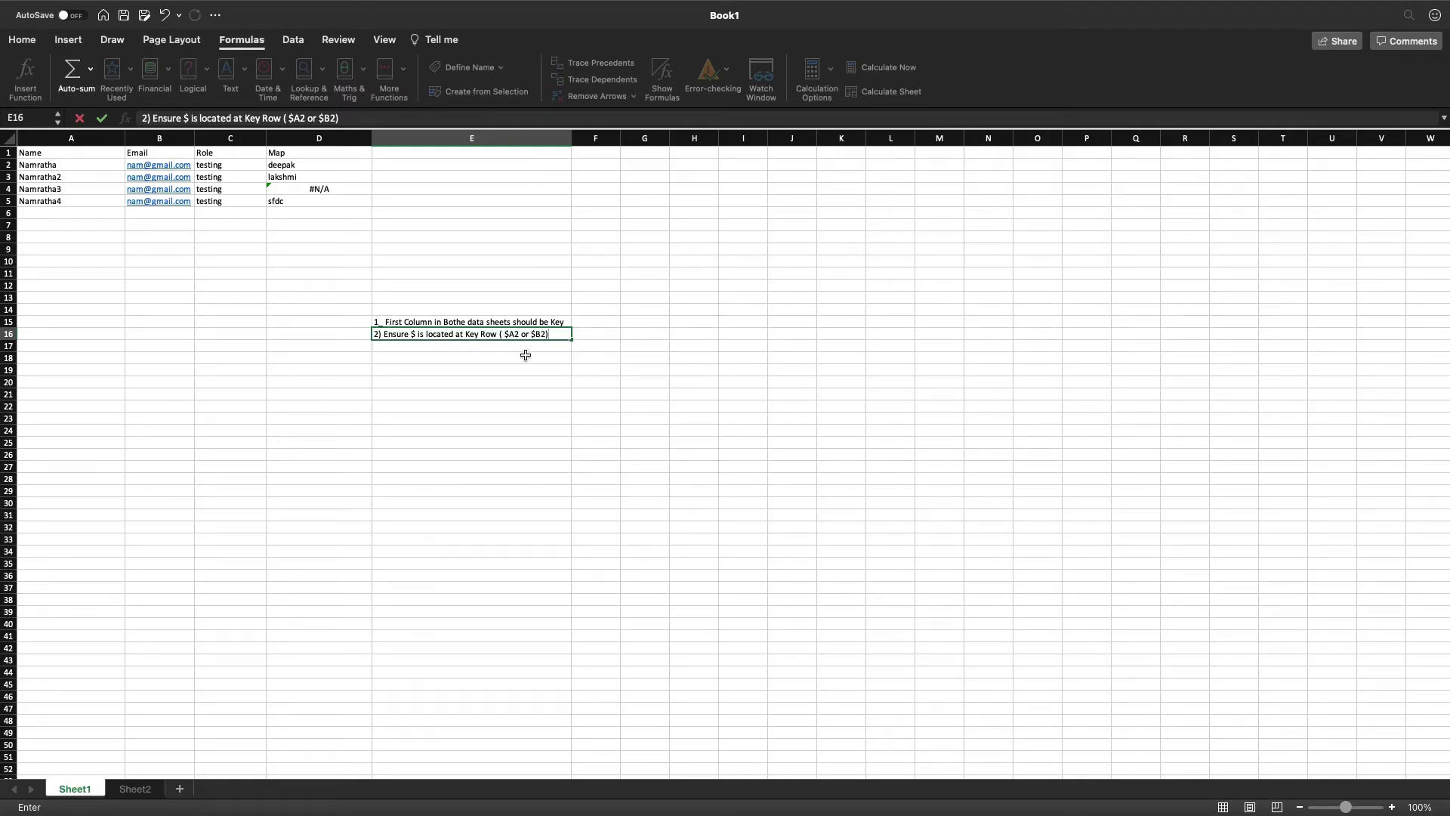
# Correct E16 to read '2) Ensure $ is located at Key Row ( $A2 or $B2)' and start rule 3 in E17.
pyautogui.moveTo(504, 335); pyautogui.dragTo(517, 335)
pyautogui.click(394, 350)
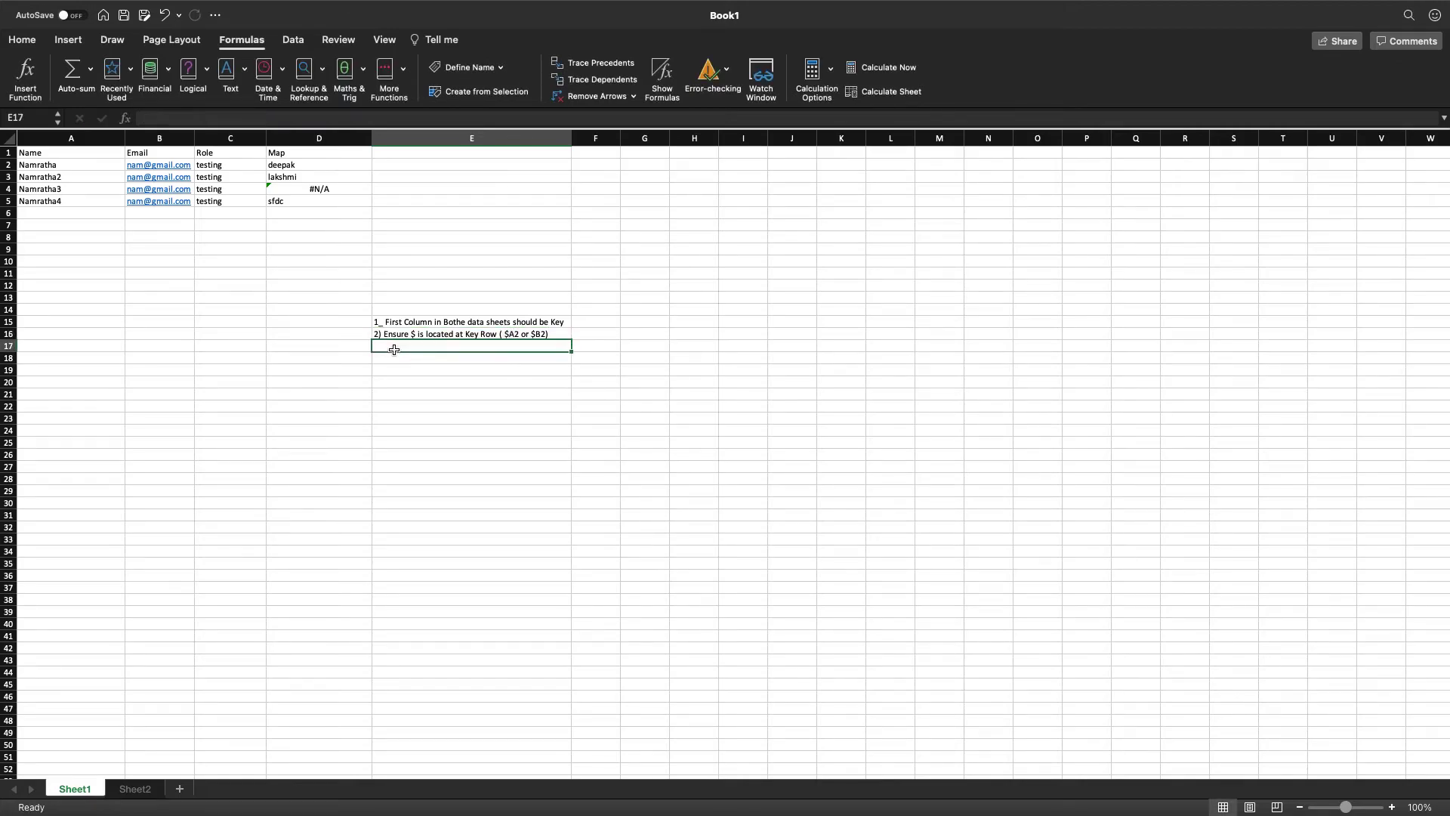
pyautogui.write('3) Ta')
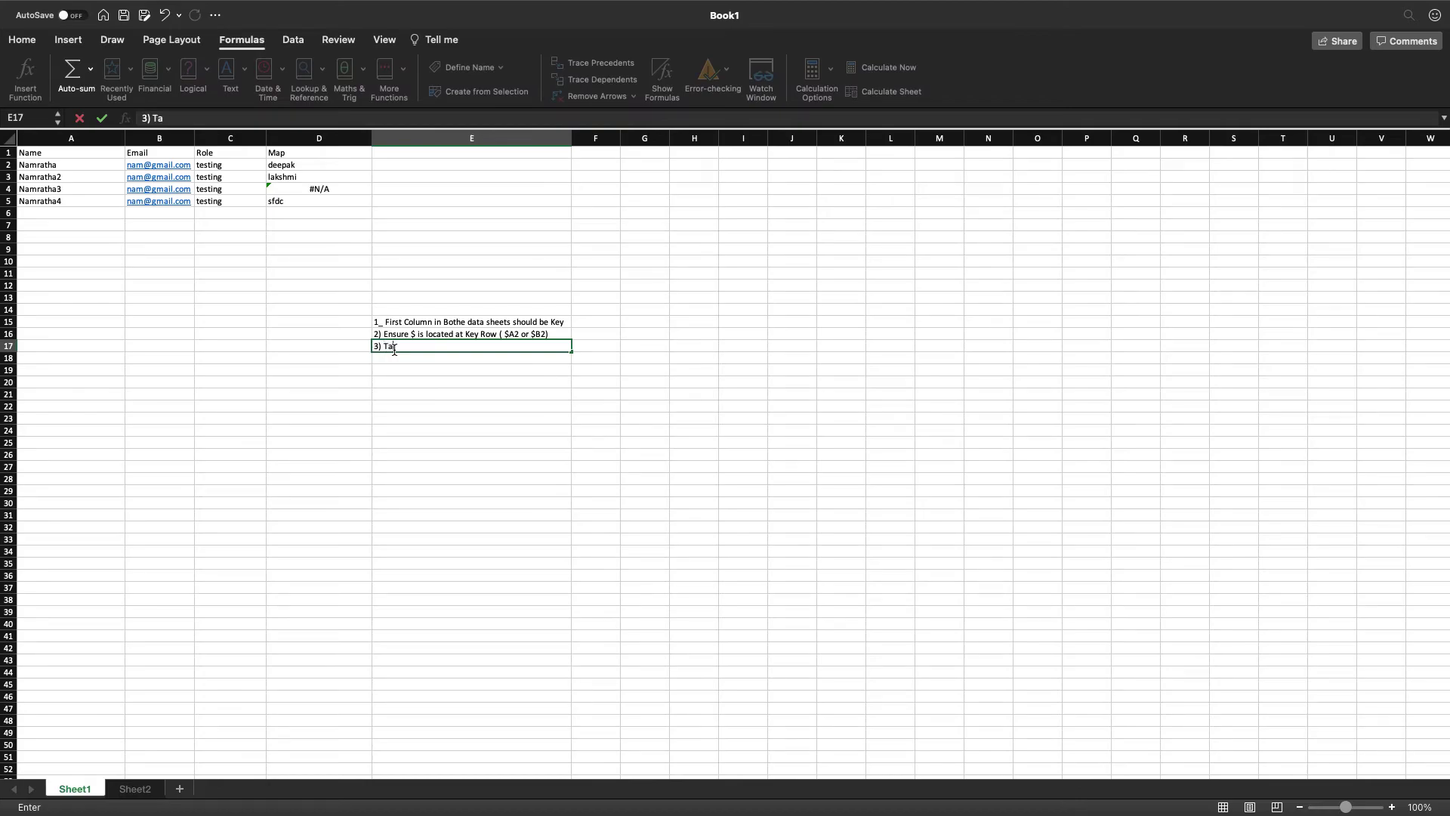
pyautogui.write('ble Array should be total data of')
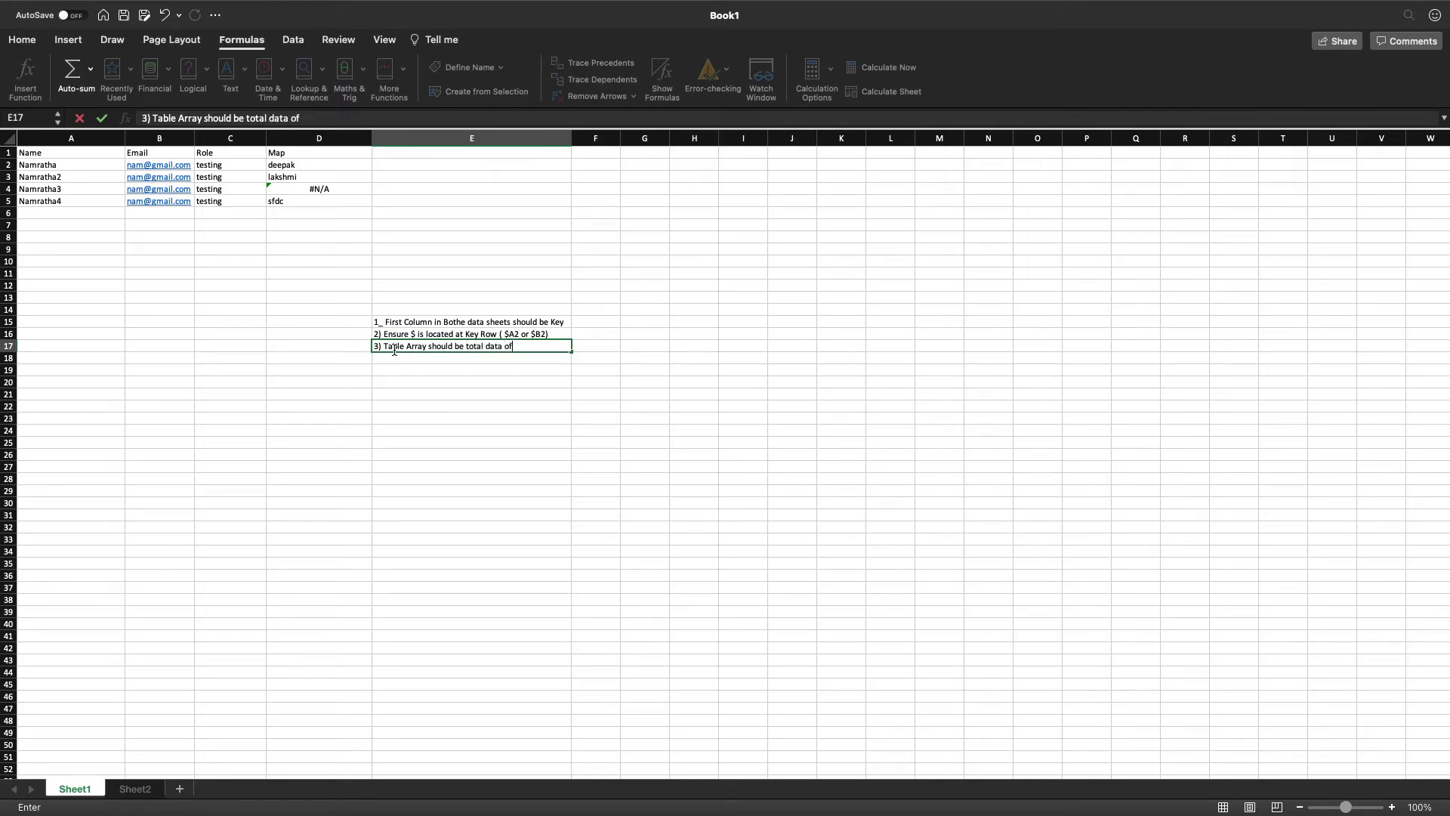
pyautogui.write(' the Target information')
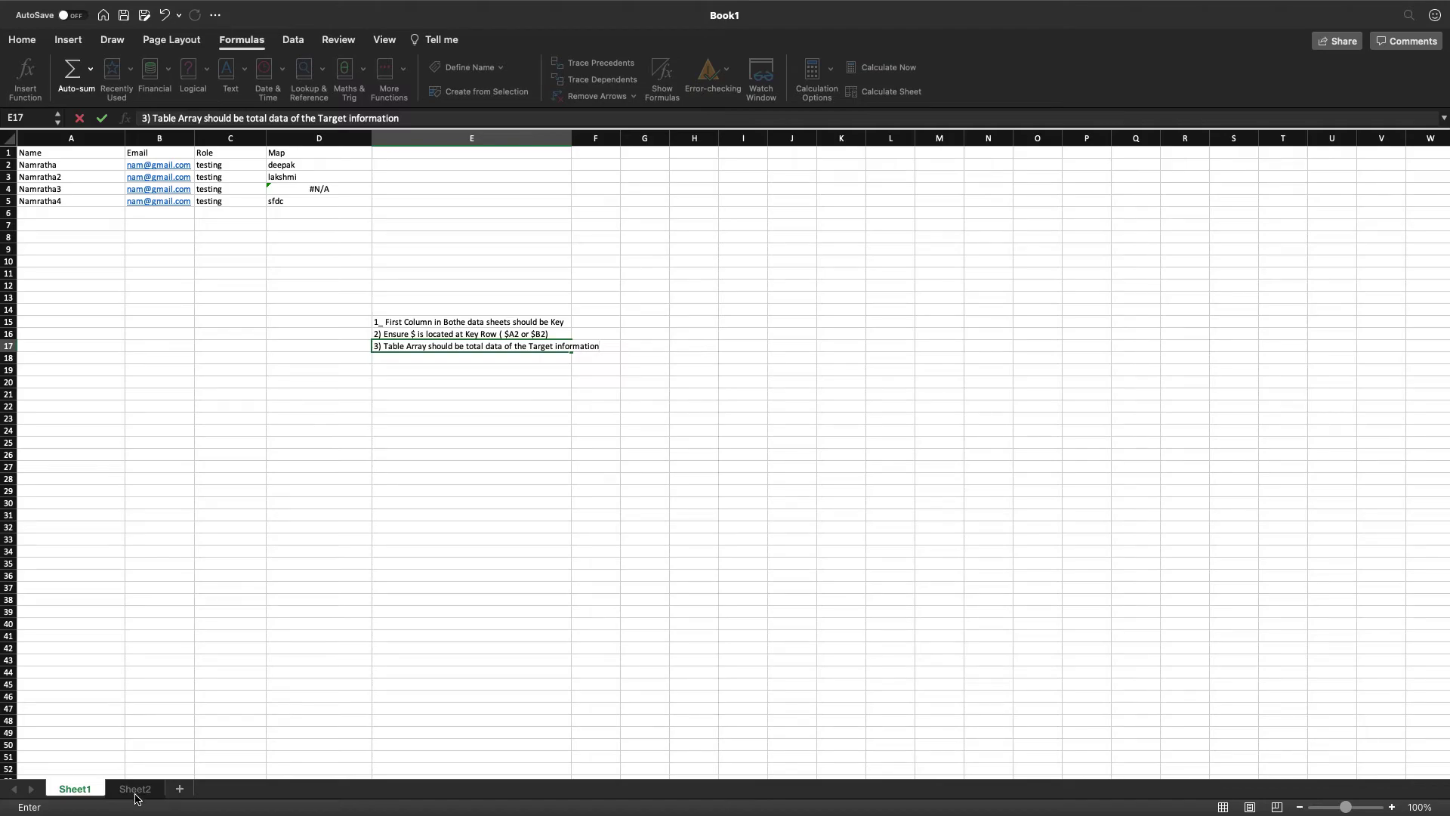
# Complete E17 as '3) Table Array should be total data of the Target information'.
pyautogui.moveTo(738, 807)
# Inspect D2's VLOOKUP formula and its argument hints, leaving it unchanged.
pyautogui.click(292, 168)
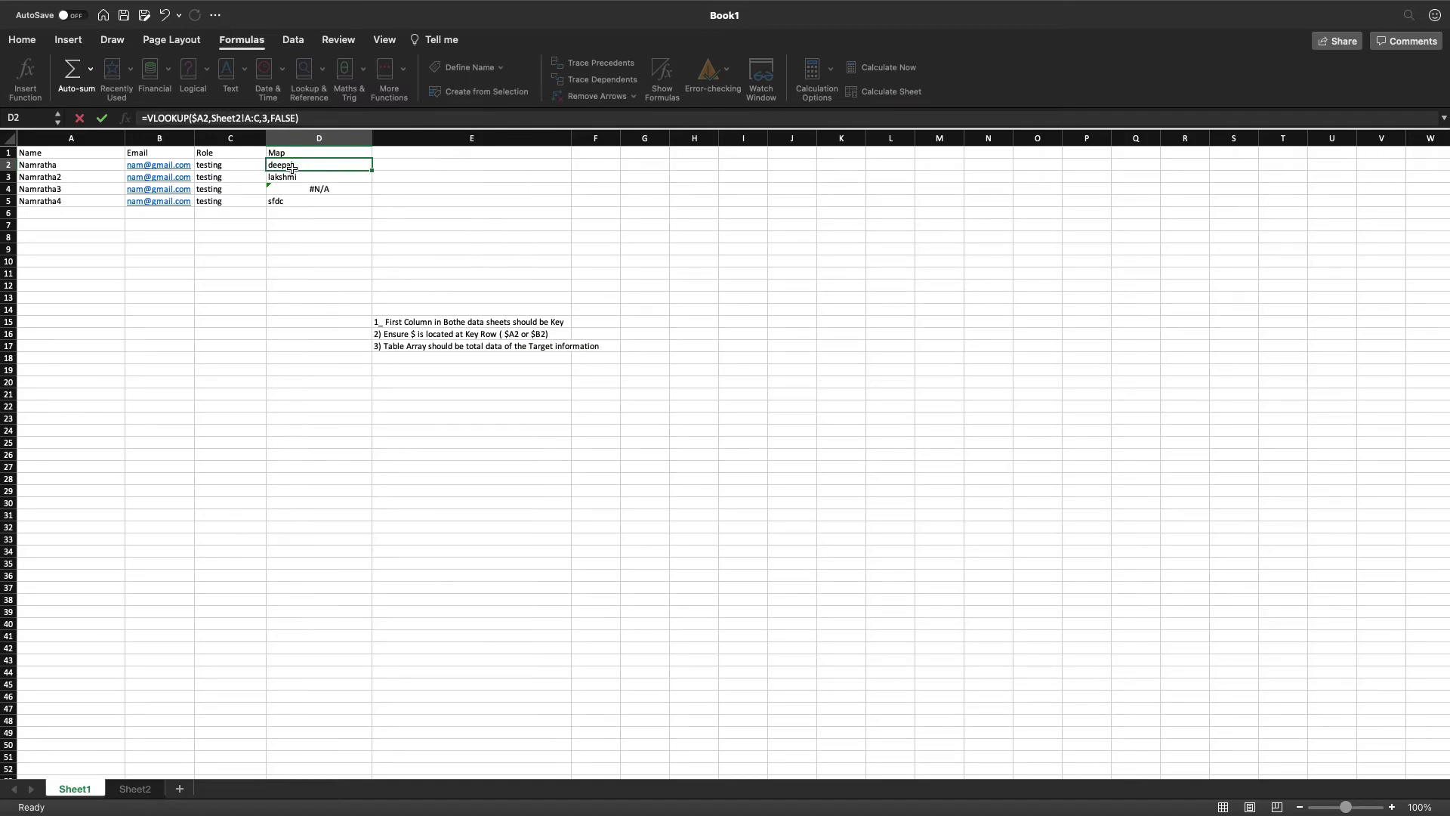
pyautogui.click(233, 118)
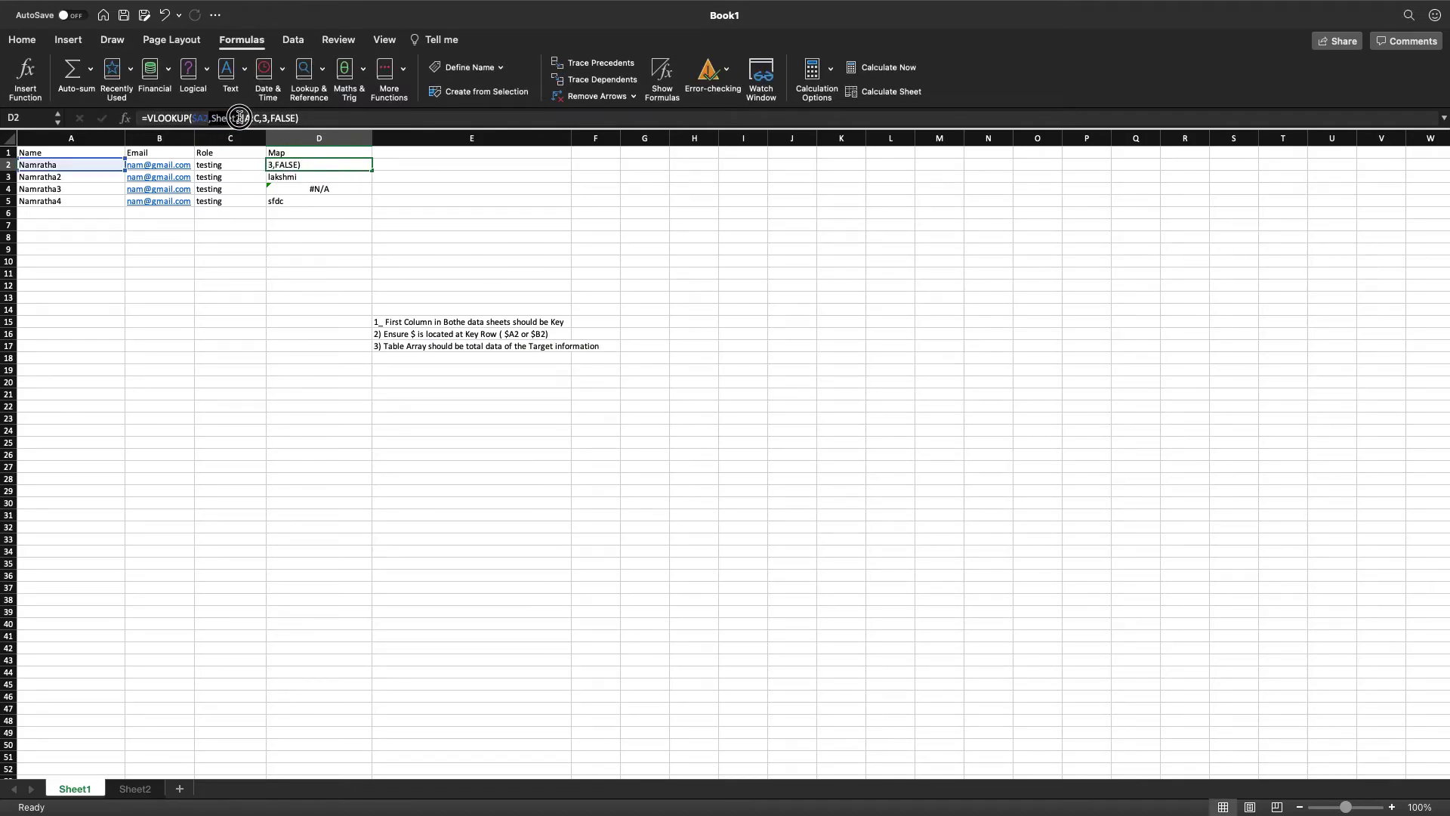
pyautogui.click(240, 118)
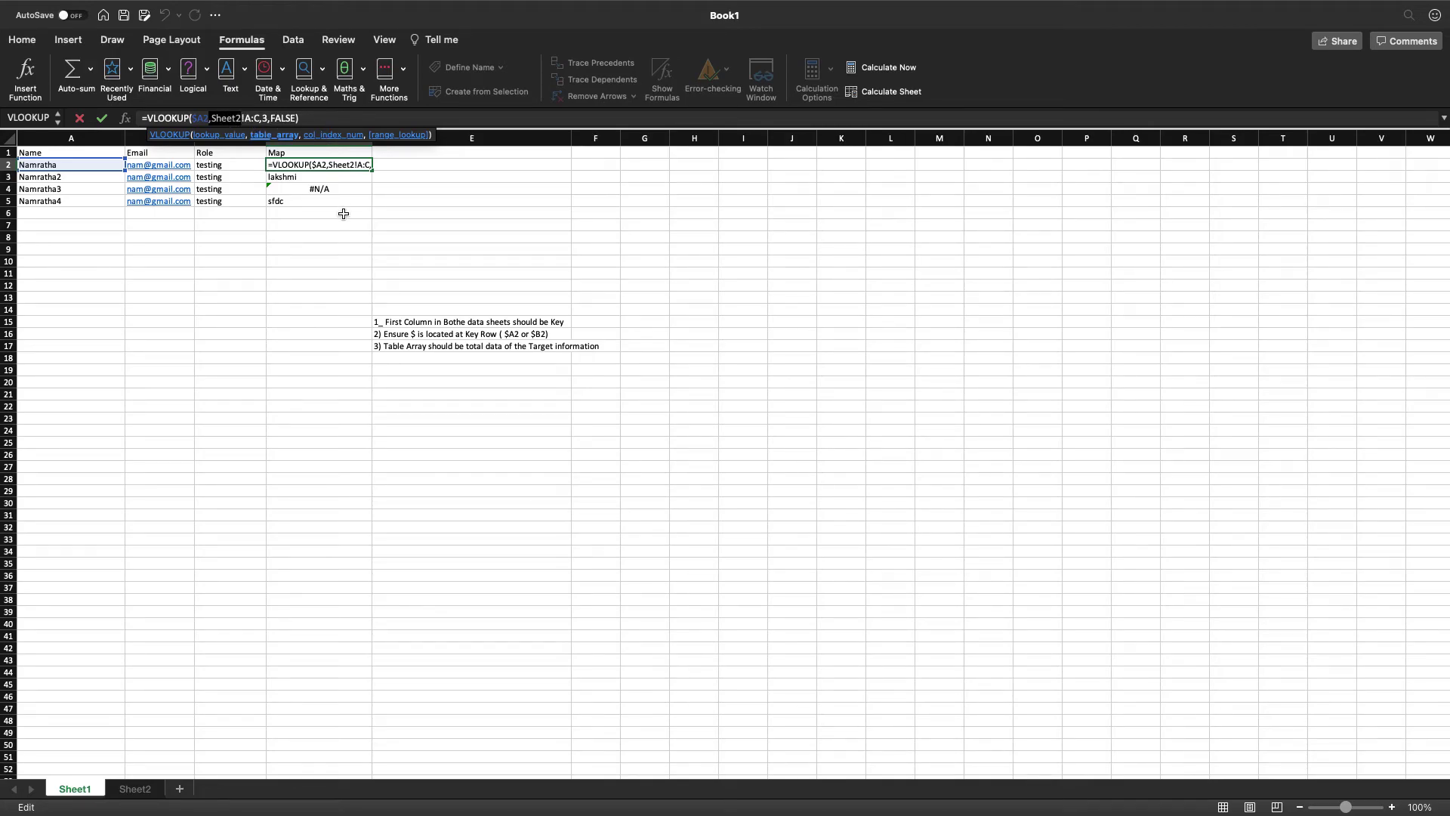
pyautogui.press('Return')
# Enter '4) Key index is 1 from there pick your column number' in E18, then view Sheet2.
pyautogui.click(478, 357)
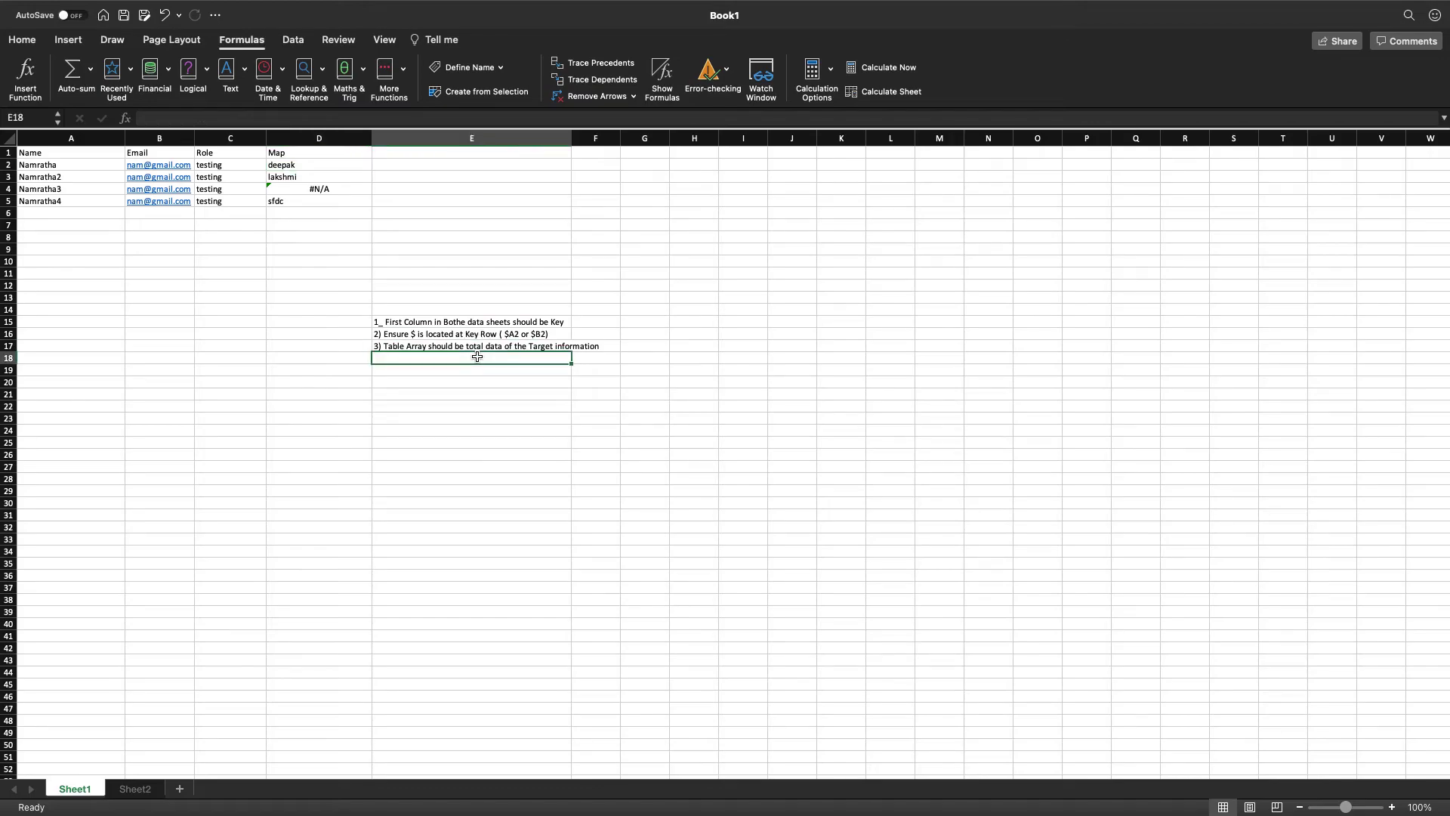
pyautogui.write('4')
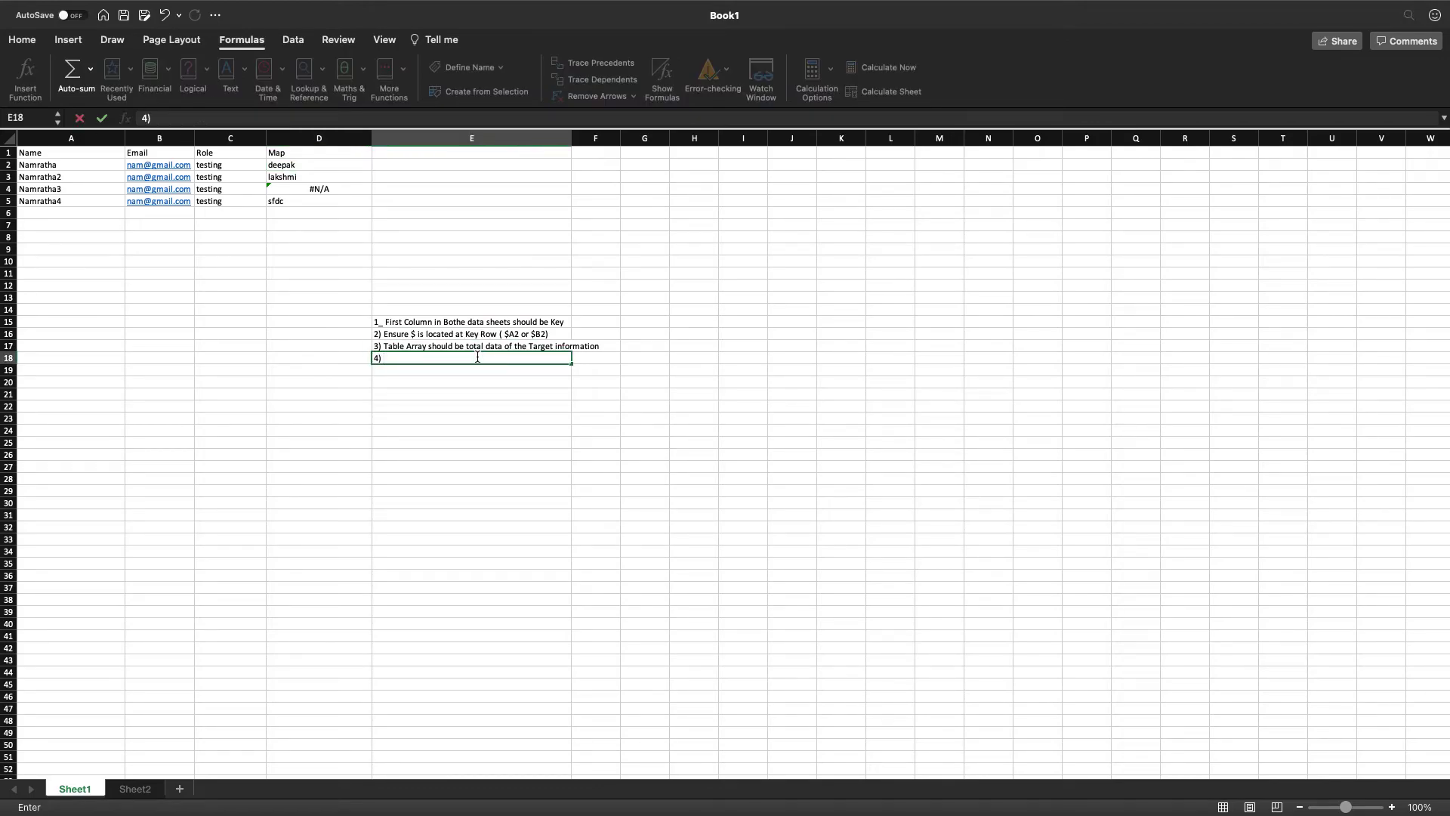
pyautogui.write(') Key index is 1 from there pick your col')
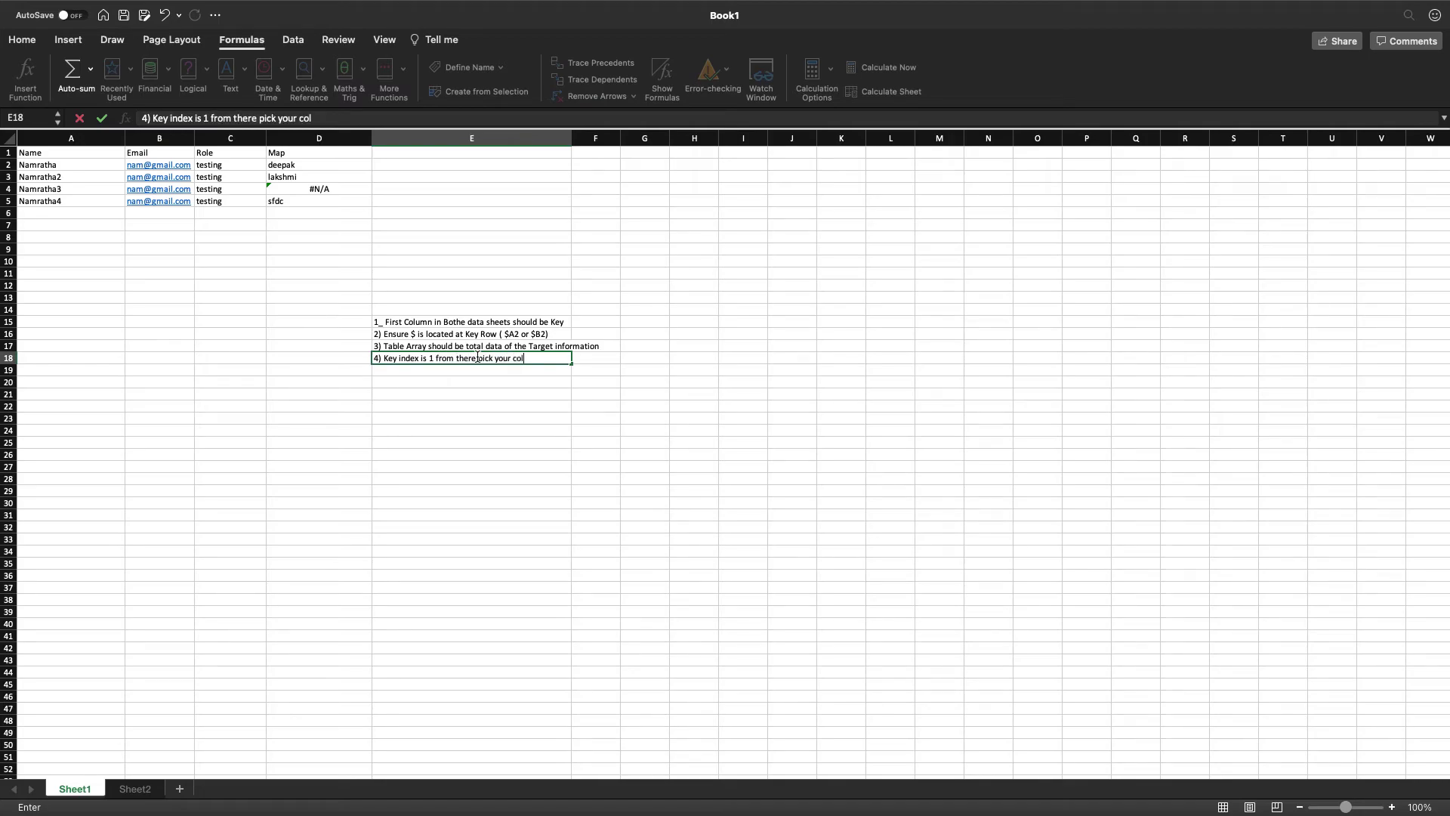
pyautogui.write('umn numb')
pyautogui.click(135, 789)
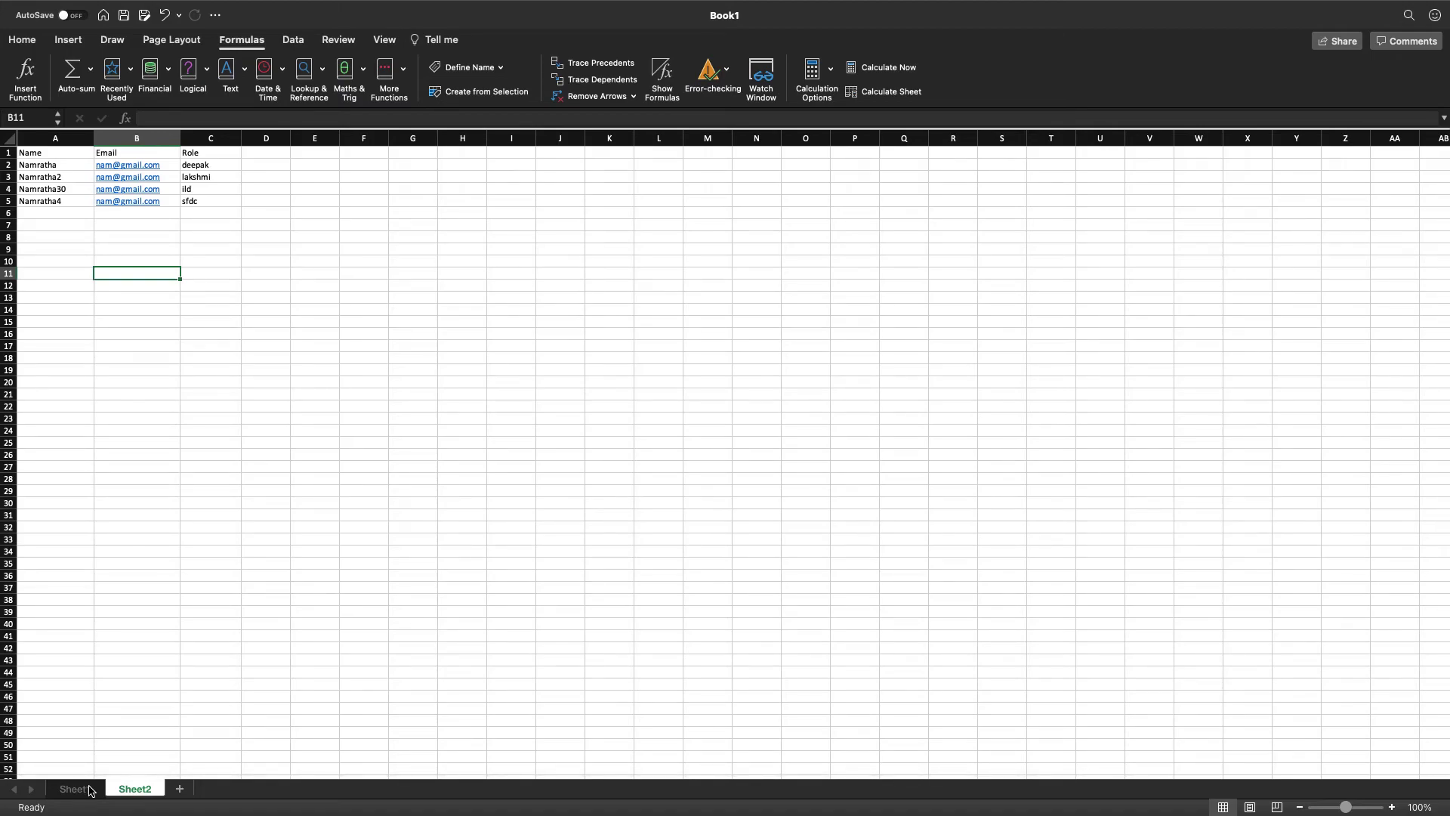
# On Sheet1, enter '5) keep False' in E19, then select D2.
pyautogui.click(90, 790)
pyautogui.click(397, 372)
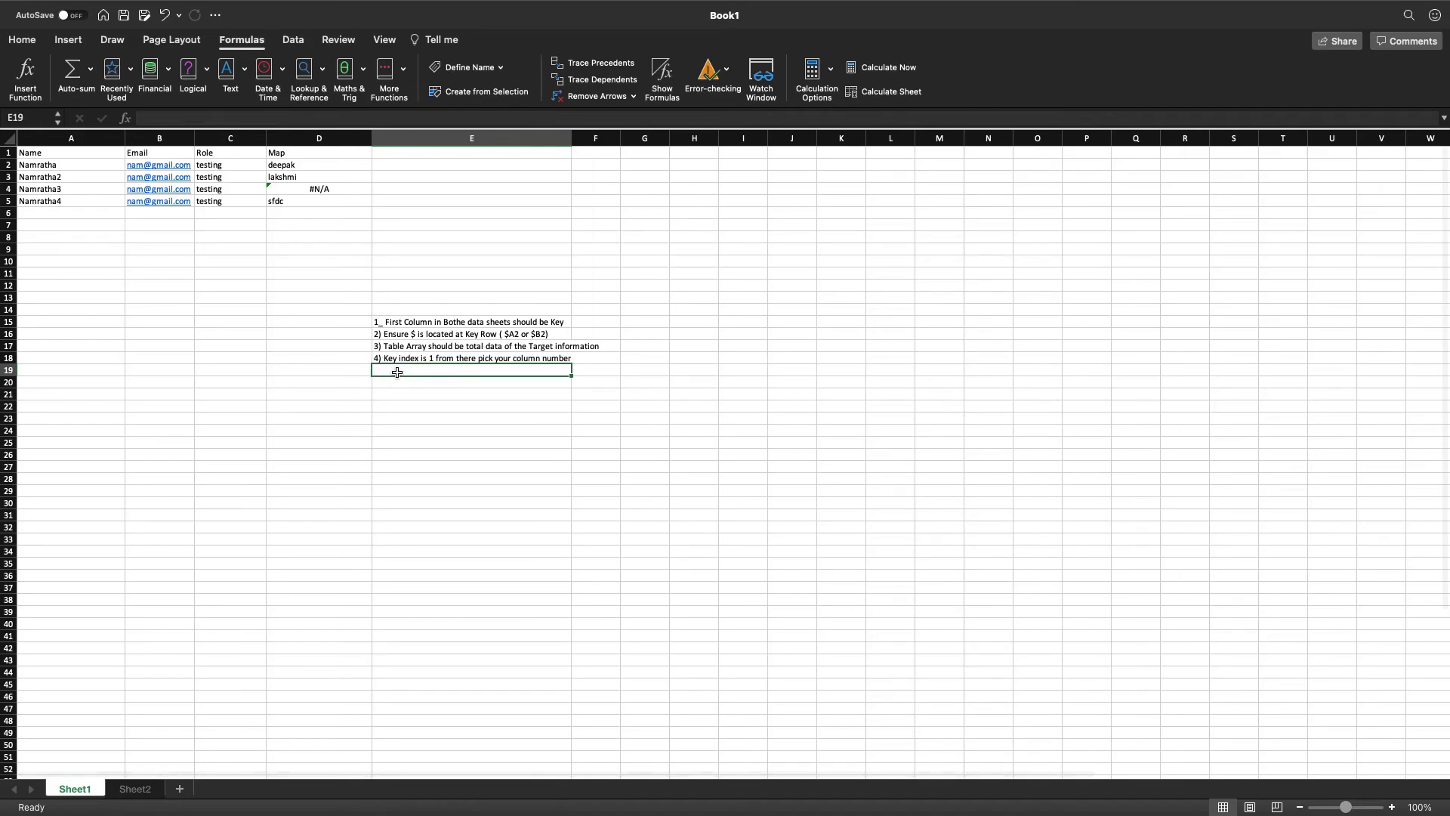
pyautogui.write('5) keep False')
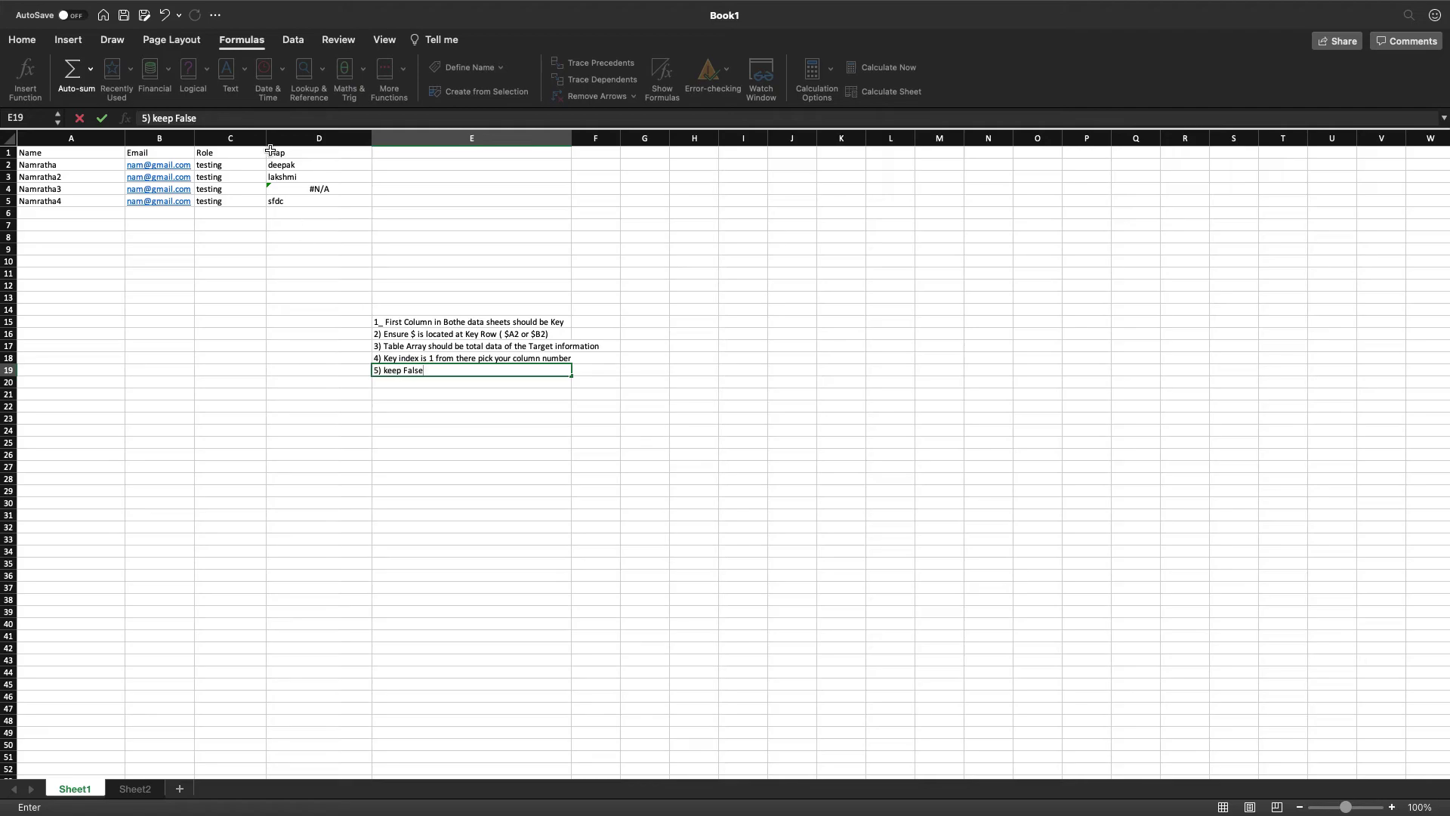
pyautogui.click(272, 152)
pyautogui.click(278, 165)
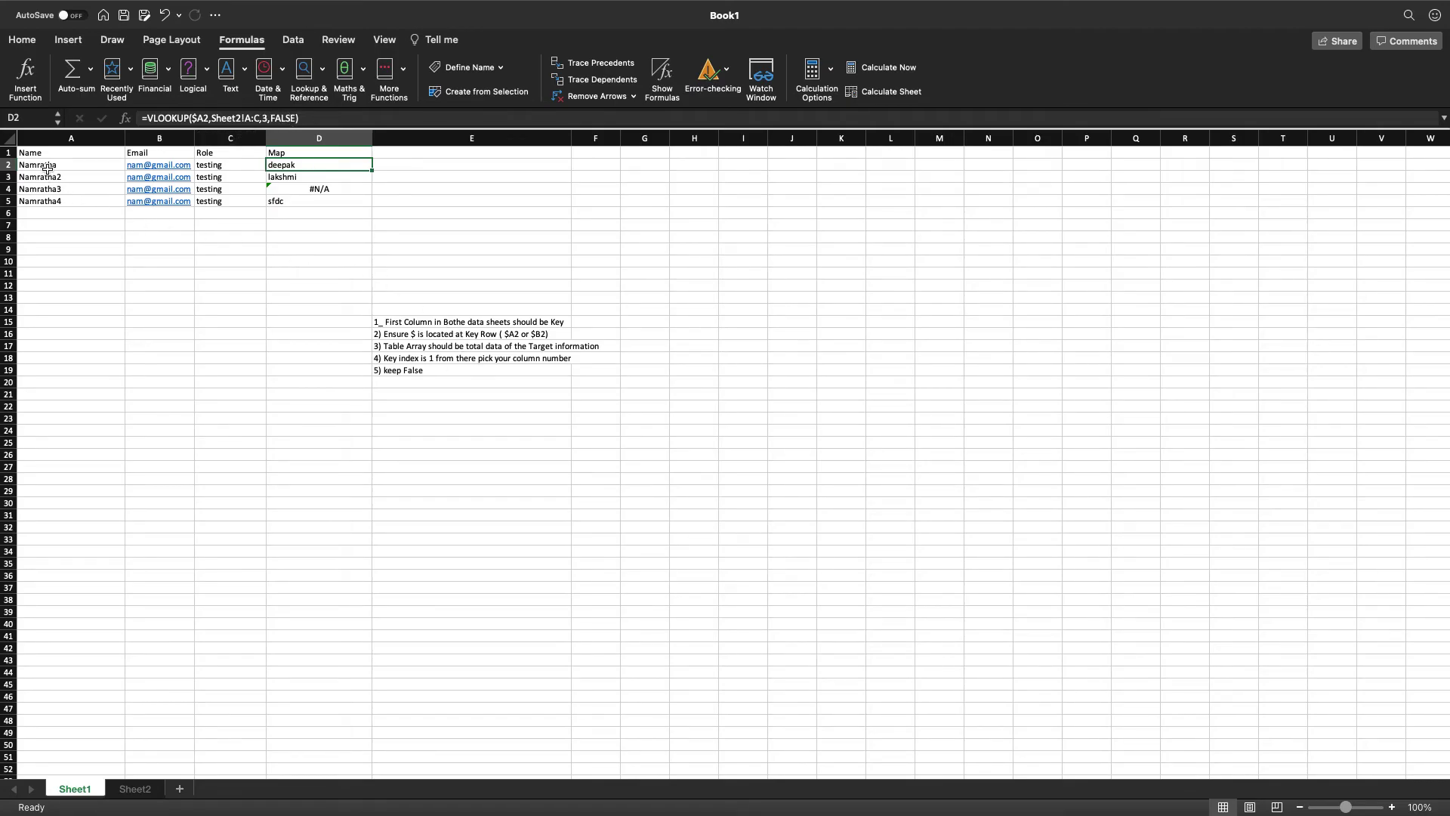
# Toggle full screen off and on, then compare Sheet2's data against Sheet1's Name list.
pyautogui.press('ctrl+super+f')
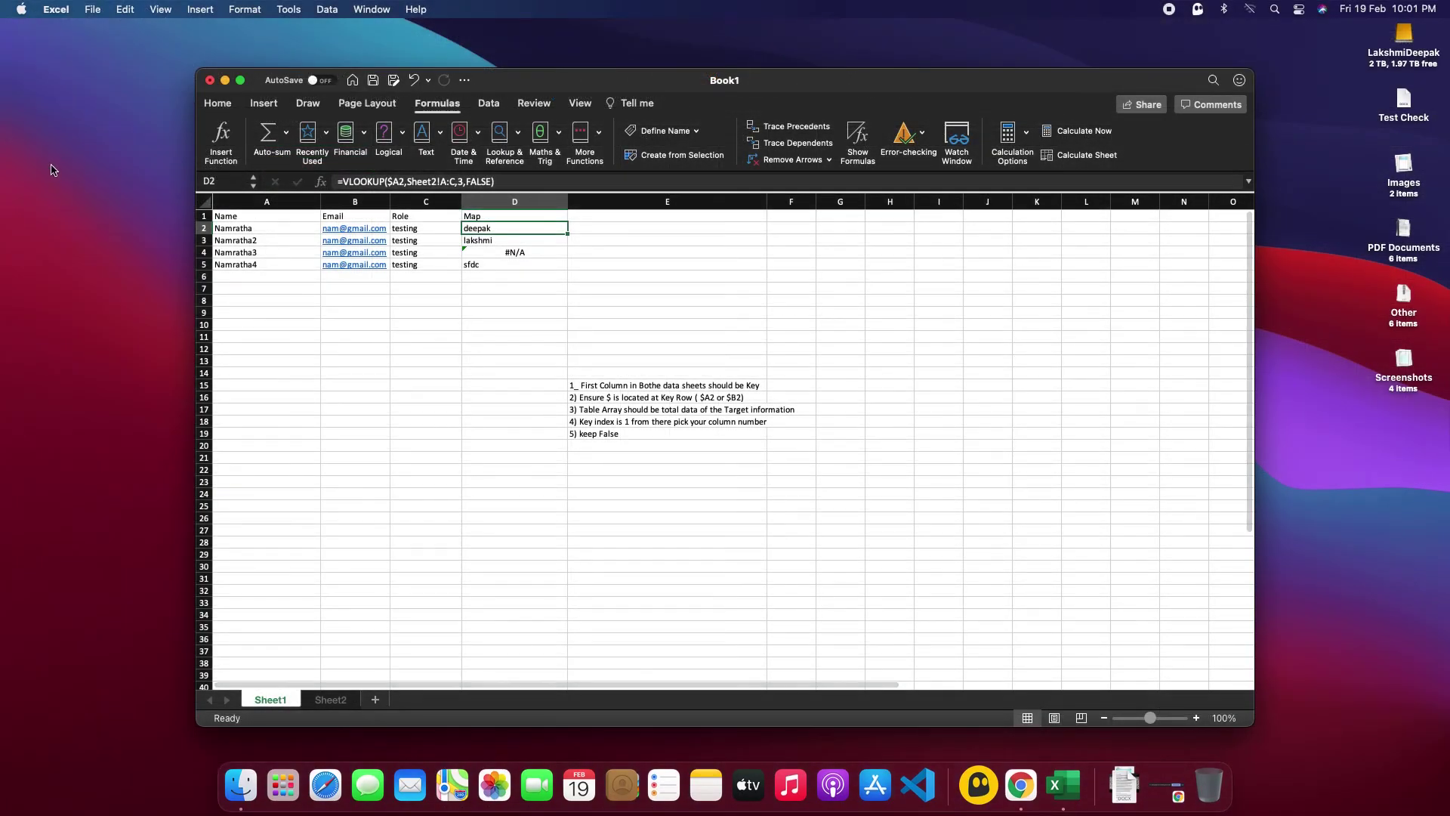
pyautogui.click(240, 80)
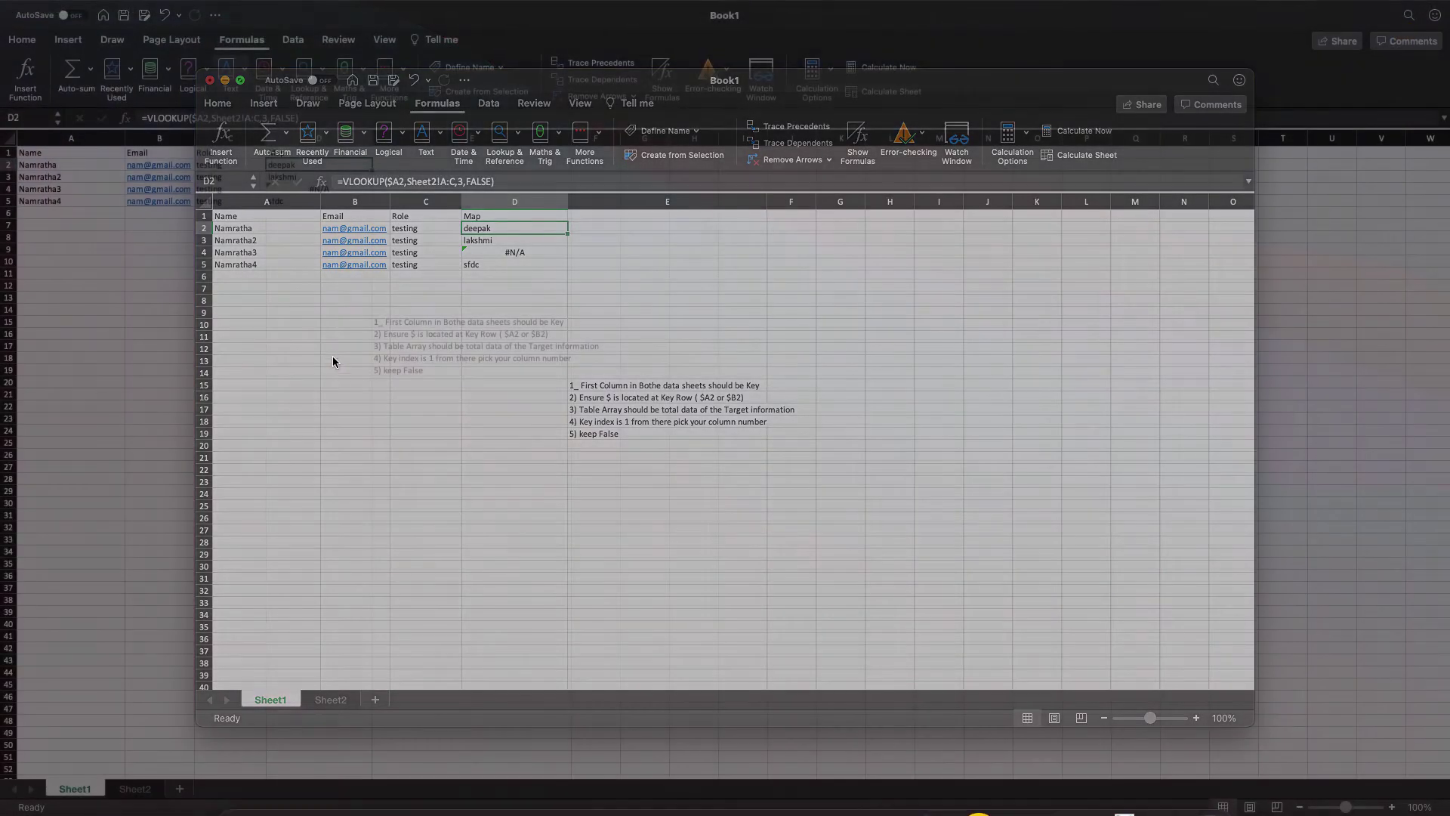
pyautogui.click(585, 316)
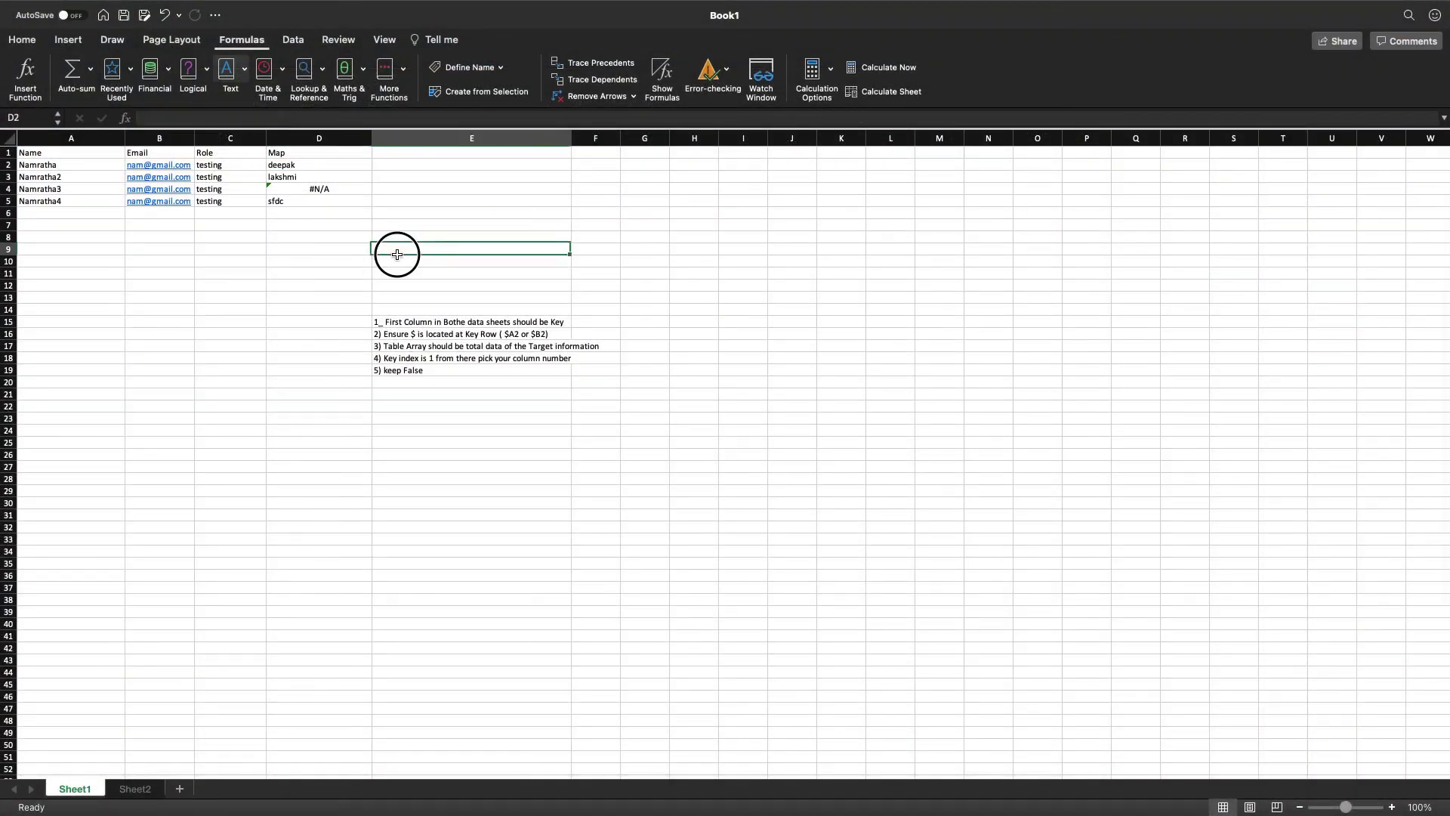
pyautogui.click(44, 168)
pyautogui.click(136, 788)
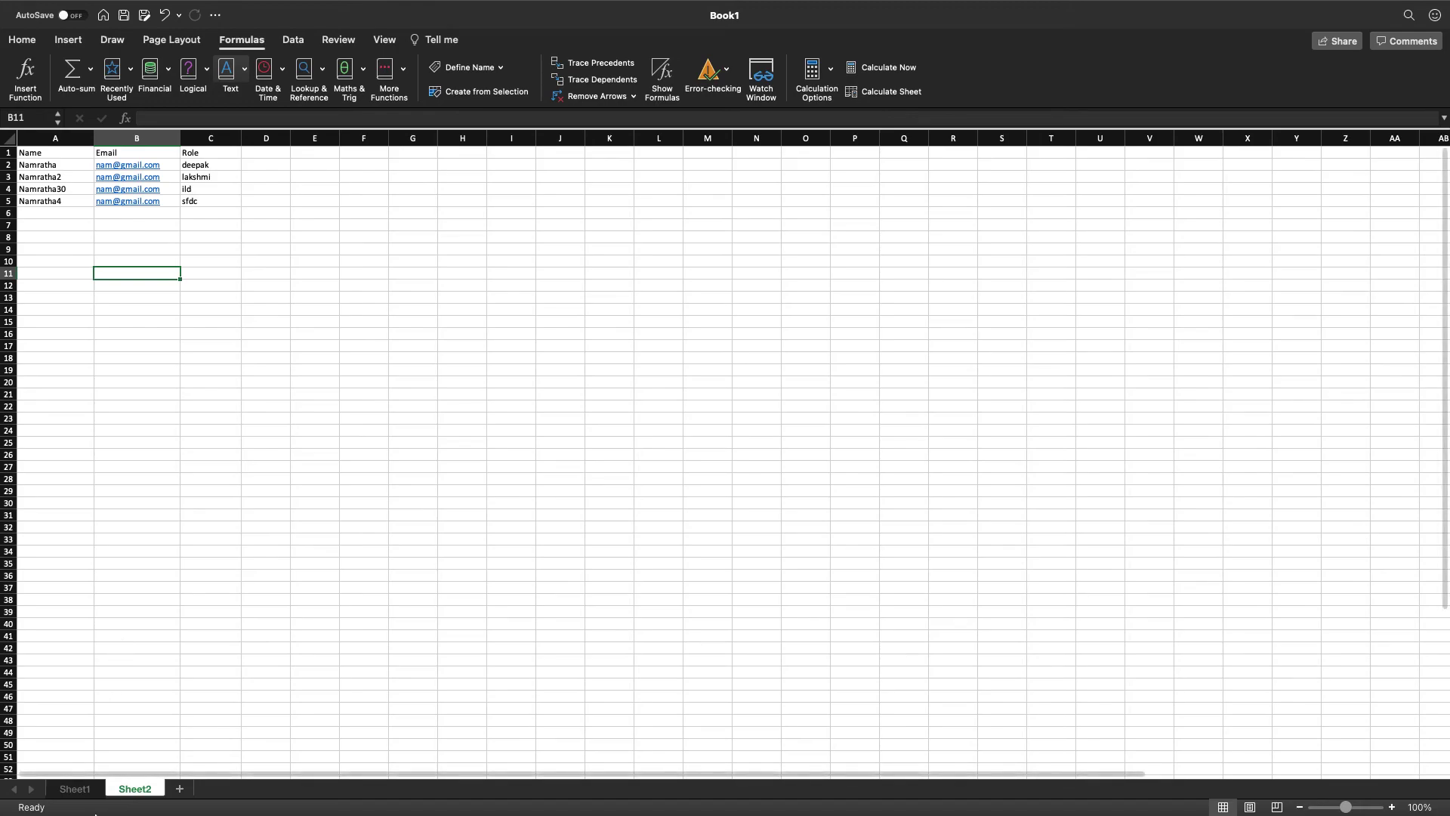
pyautogui.click(79, 790)
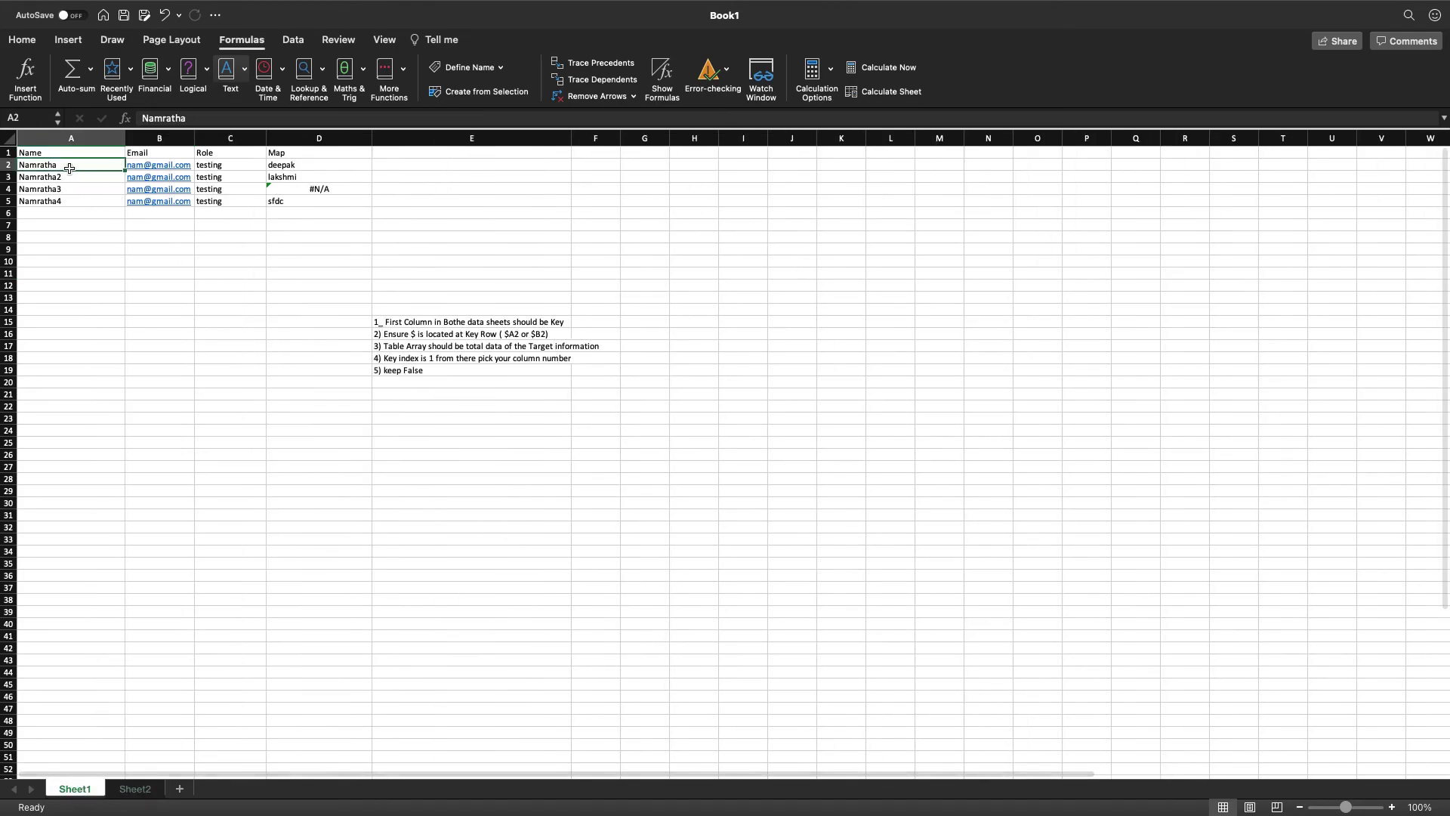
# Cut the Name column from A into column E and check D2's updated VLOOKUP formula.
pyautogui.rightClick(60, 137)
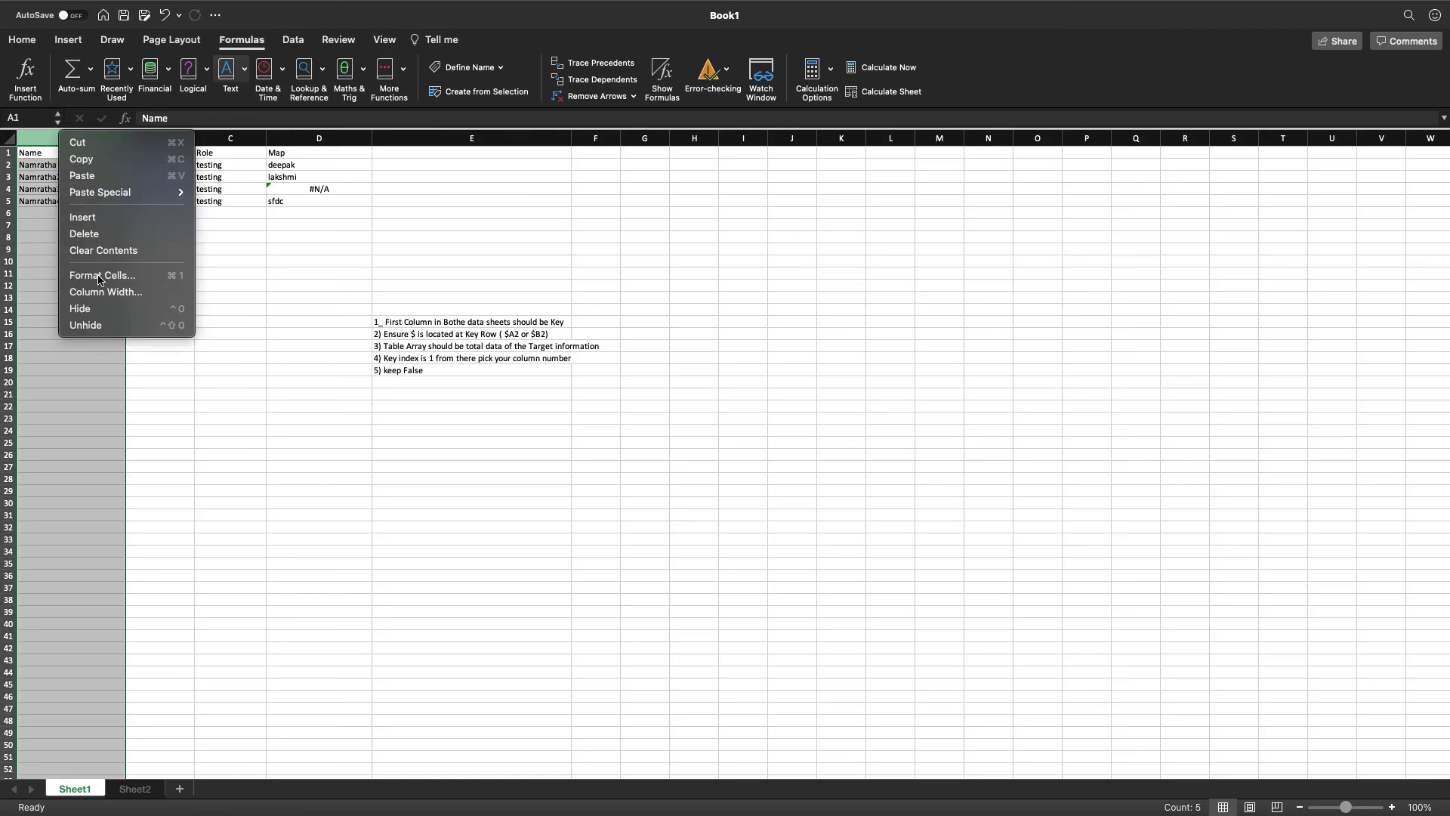
pyautogui.click(92, 145)
pyautogui.rightClick(405, 138)
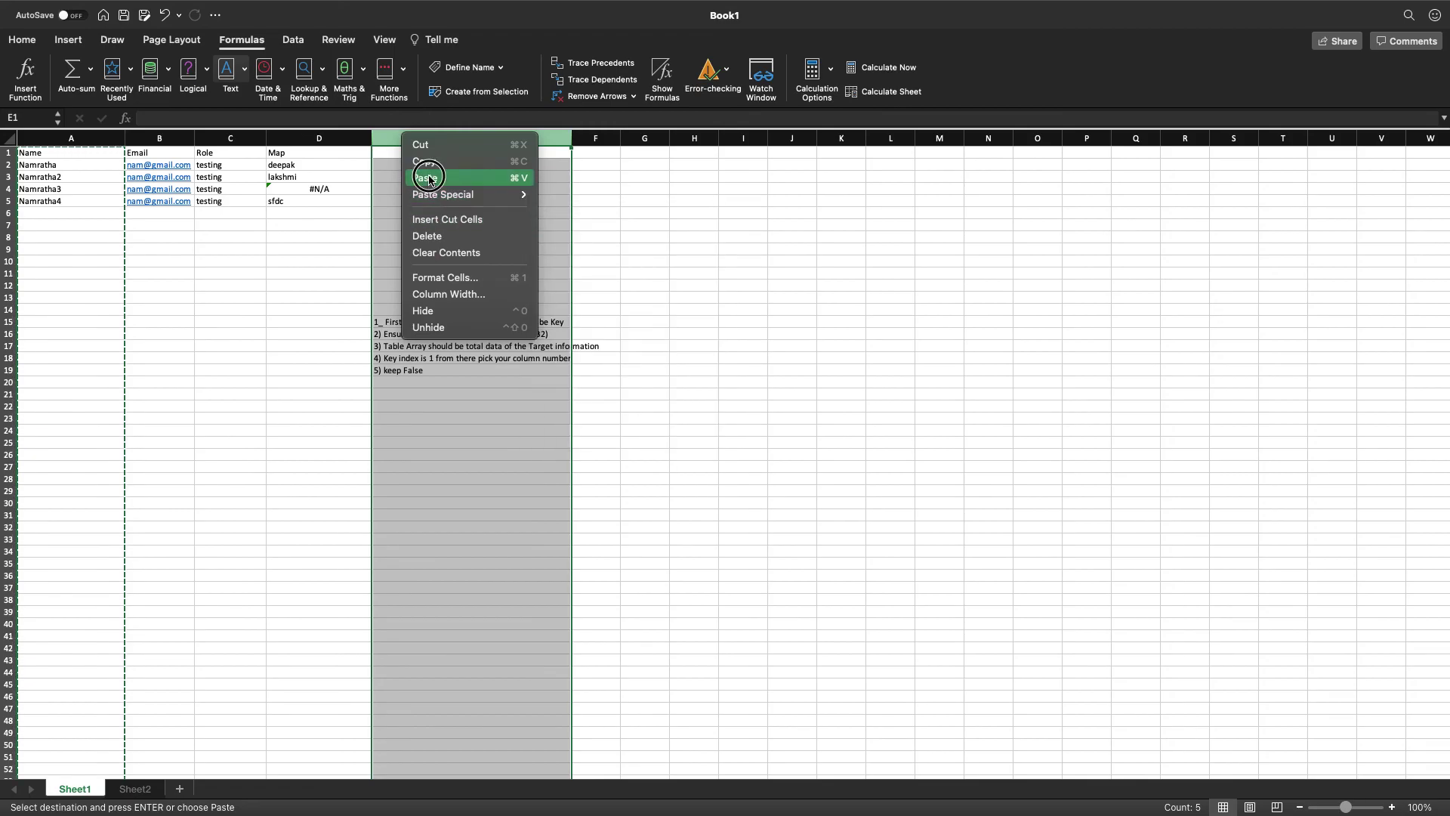
pyautogui.click(427, 179)
pyautogui.click(261, 272)
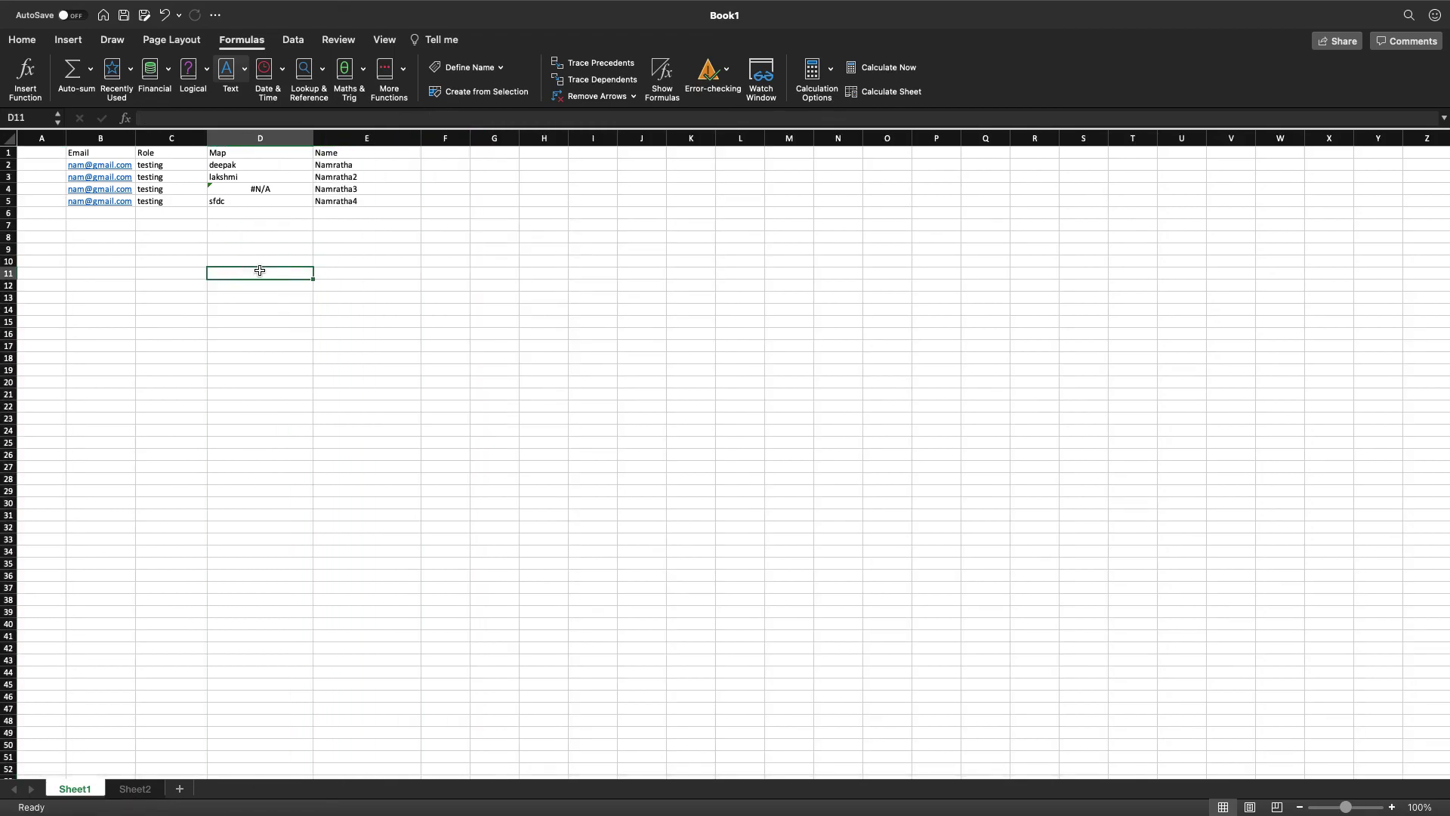
pyautogui.click(255, 167)
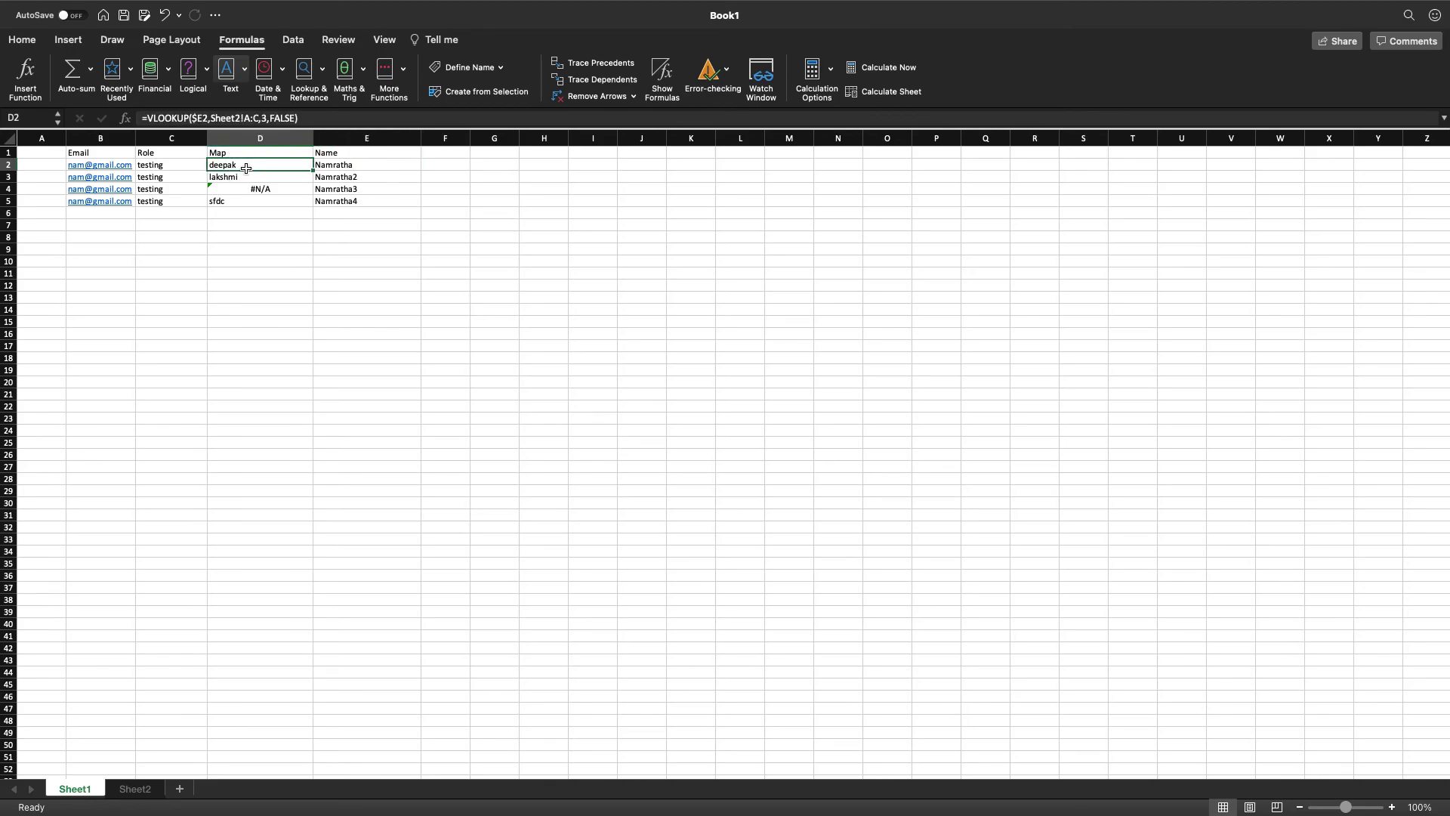
pyautogui.doubleClick(206, 118)
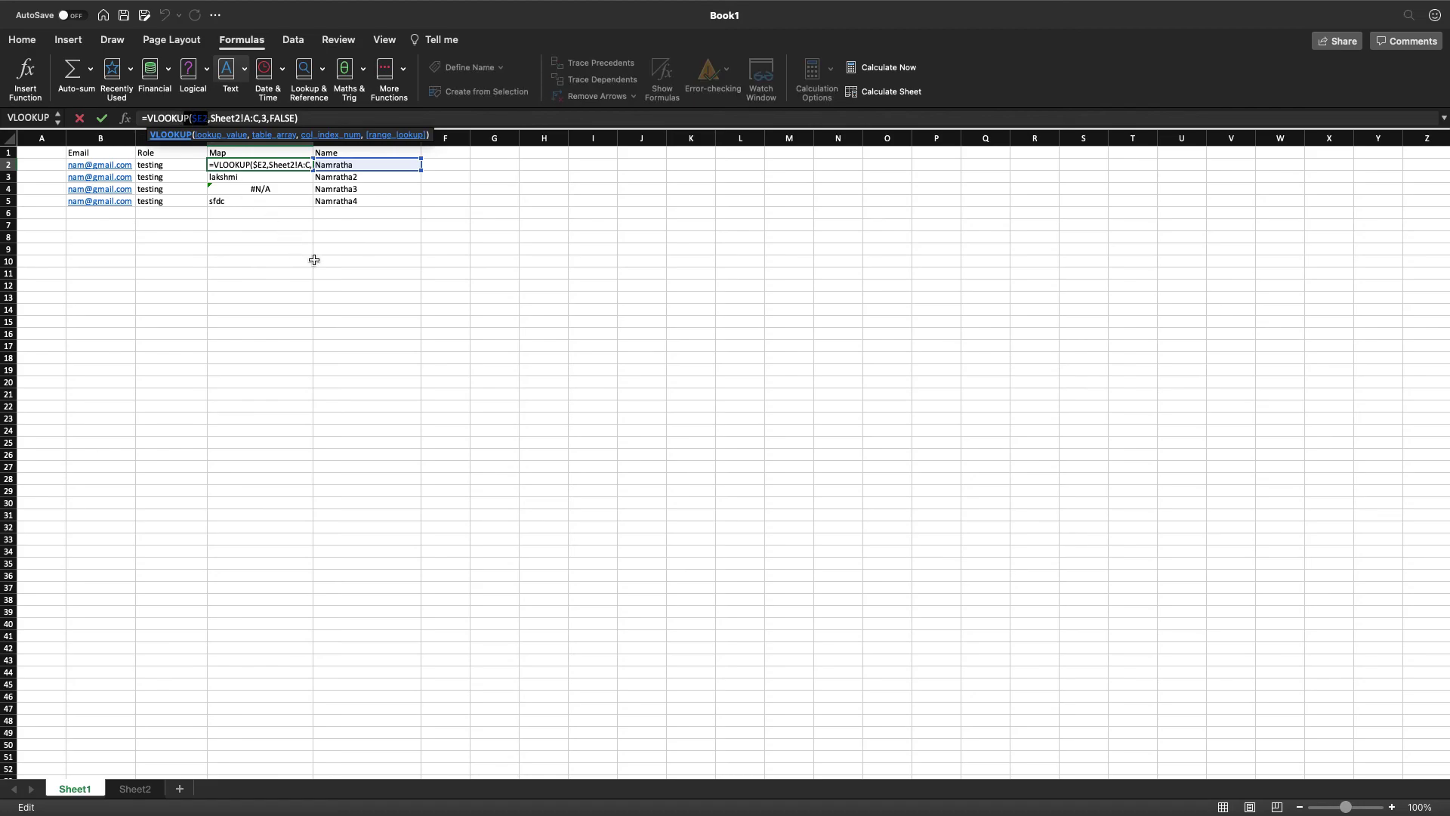
pyautogui.press('Escape')
# Copy the Name list from column E and paste it back into column A.
pyautogui.click(340, 140)
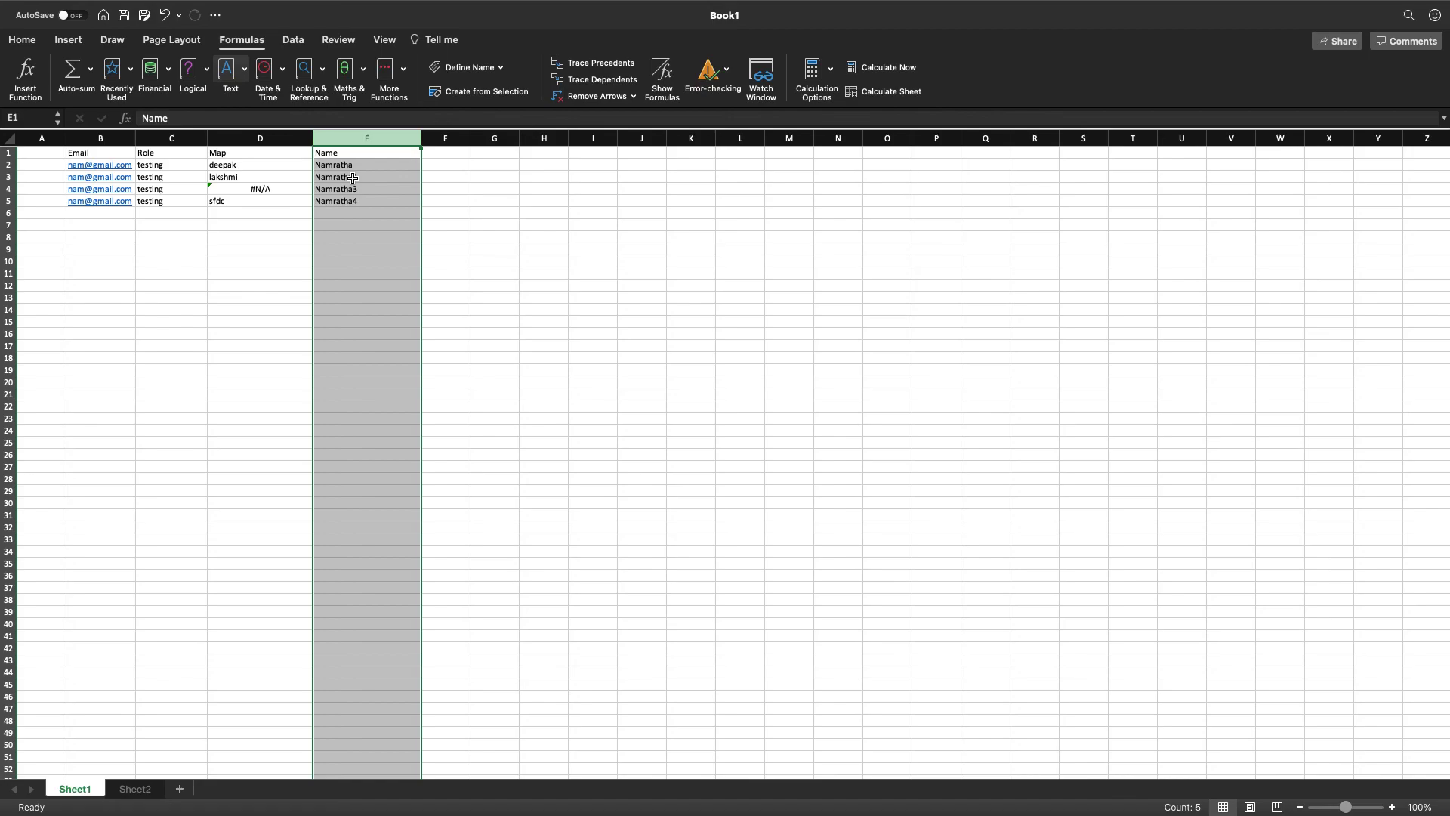
pyautogui.rightClick(355, 136)
pyautogui.click(375, 160)
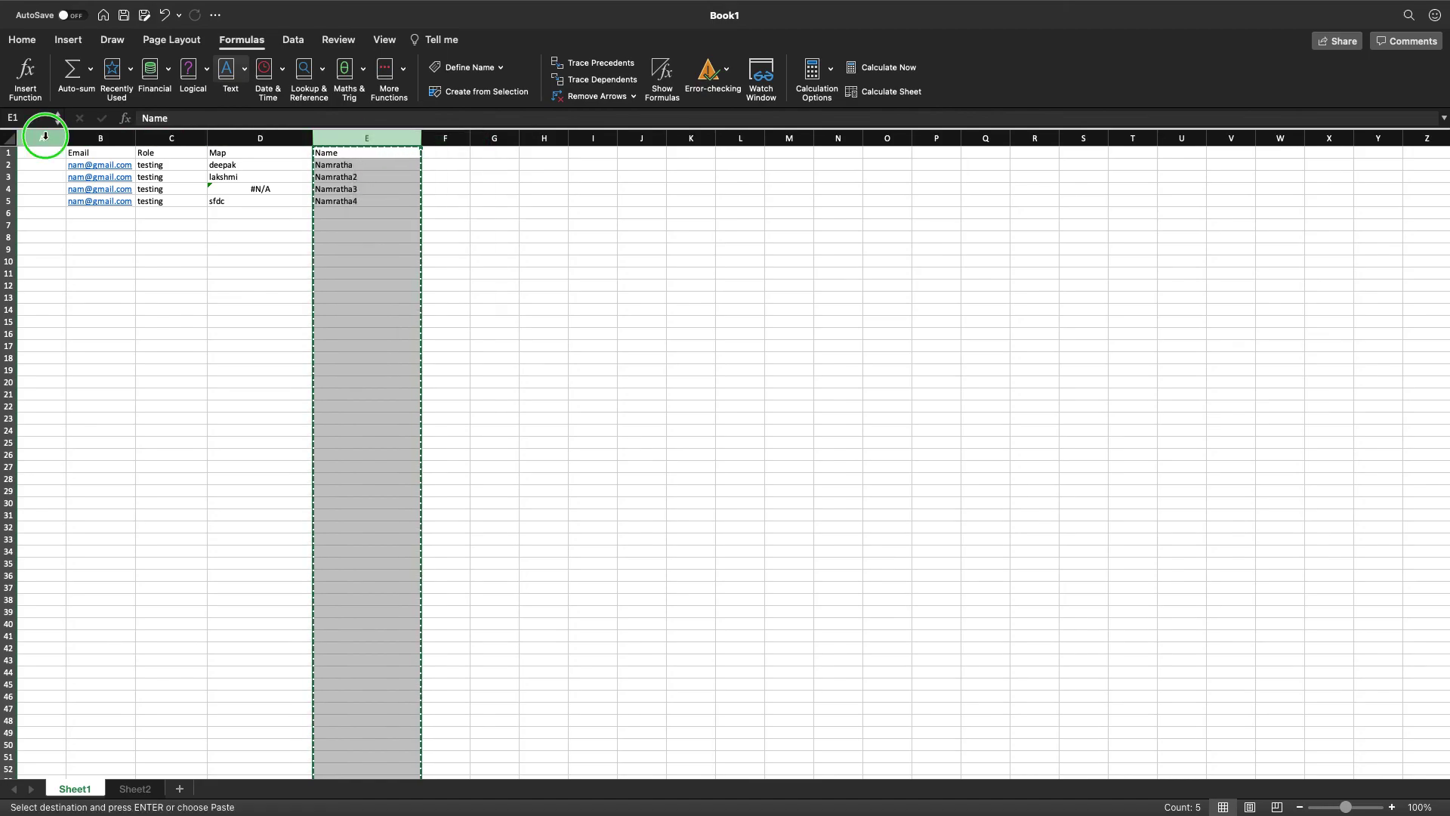
pyautogui.rightClick(45, 136)
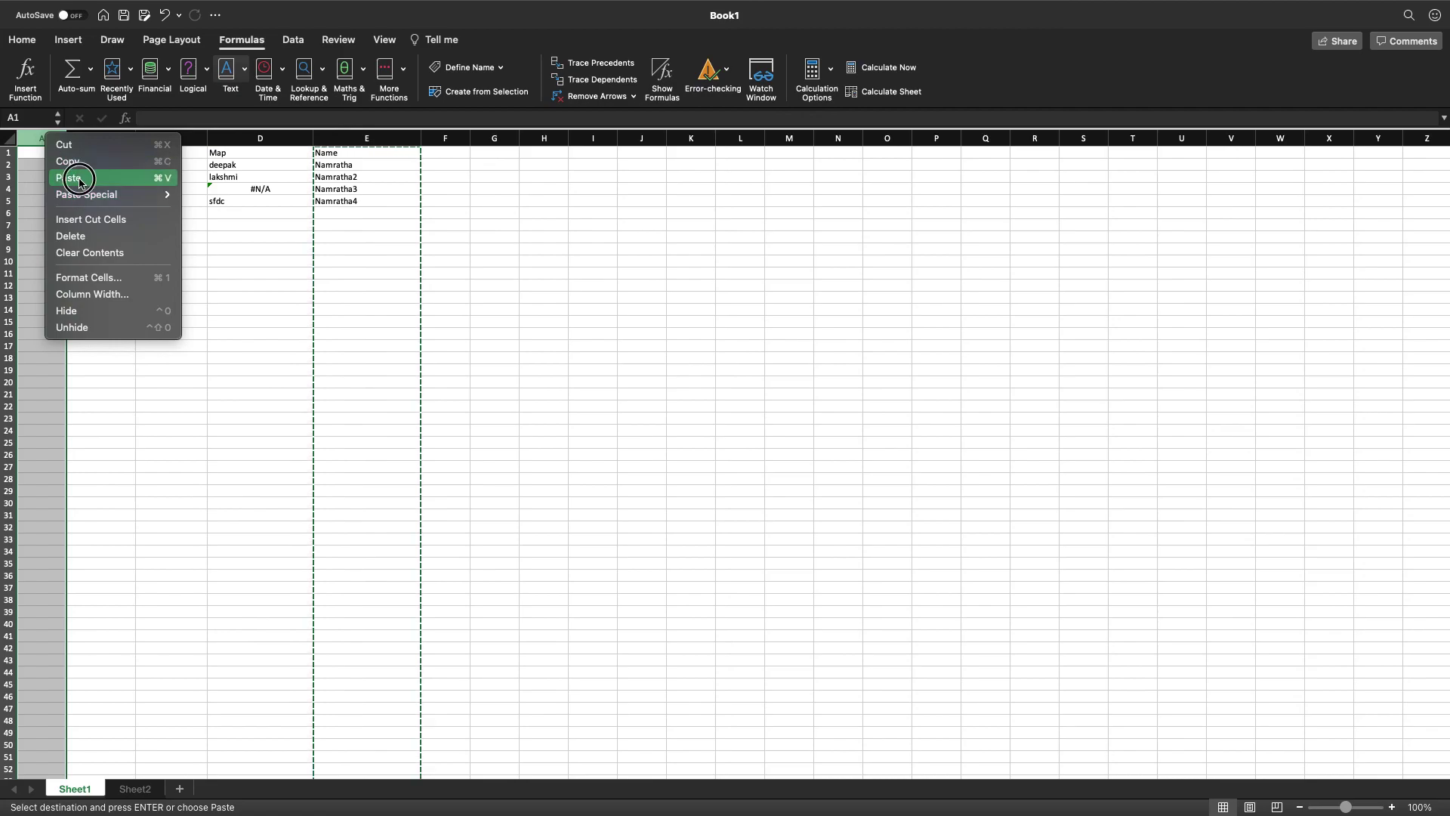
pyautogui.click(79, 181)
pyautogui.click(358, 249)
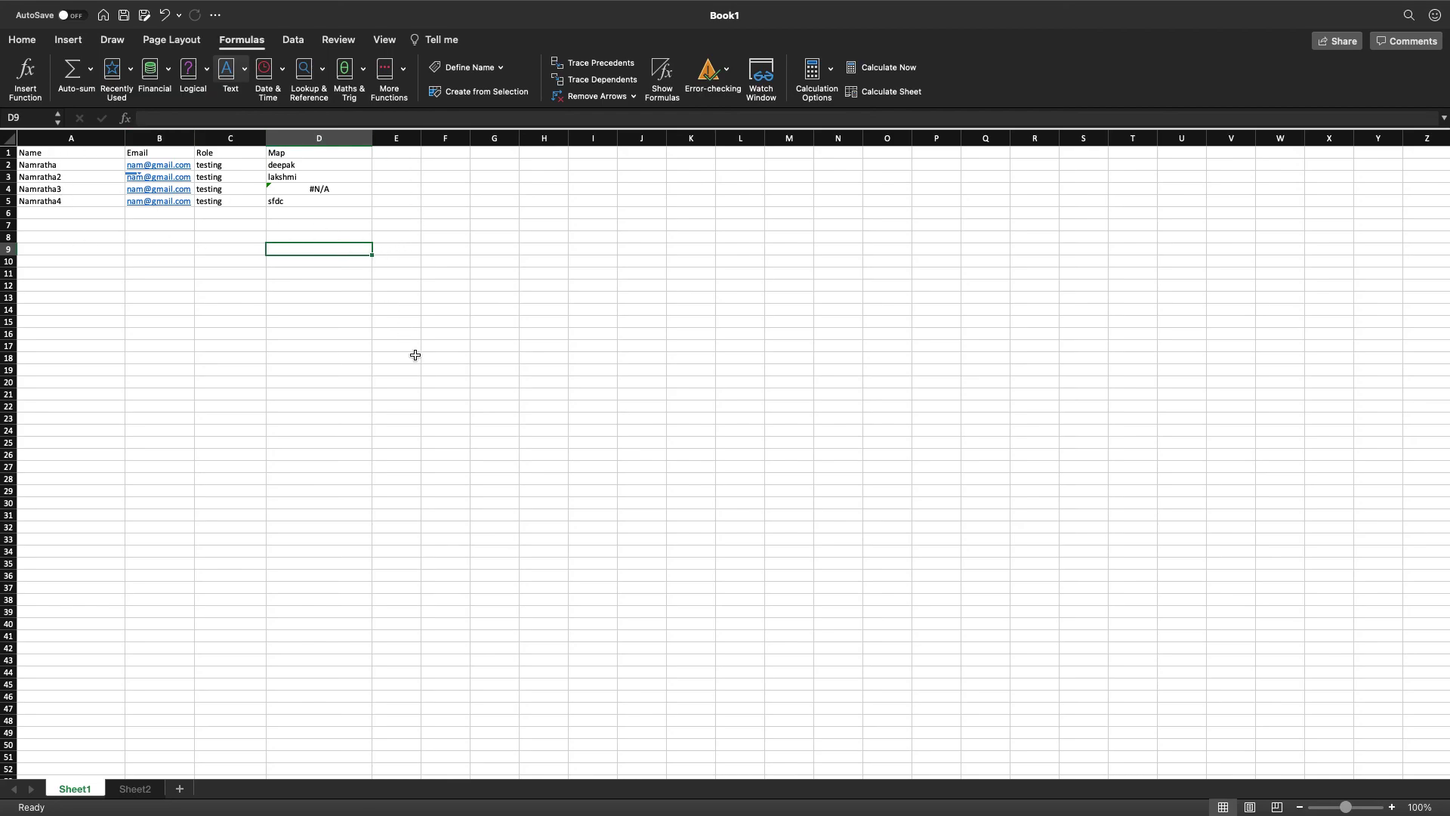
# Undo with Cmd+Z to restore the rule notes, then check each note in E15 through E19.
pyautogui.scroll(-5, 317, 350)
pyautogui.scroll(5, 315, 395)
pyautogui.press('super+z')
pyautogui.press('super+z')
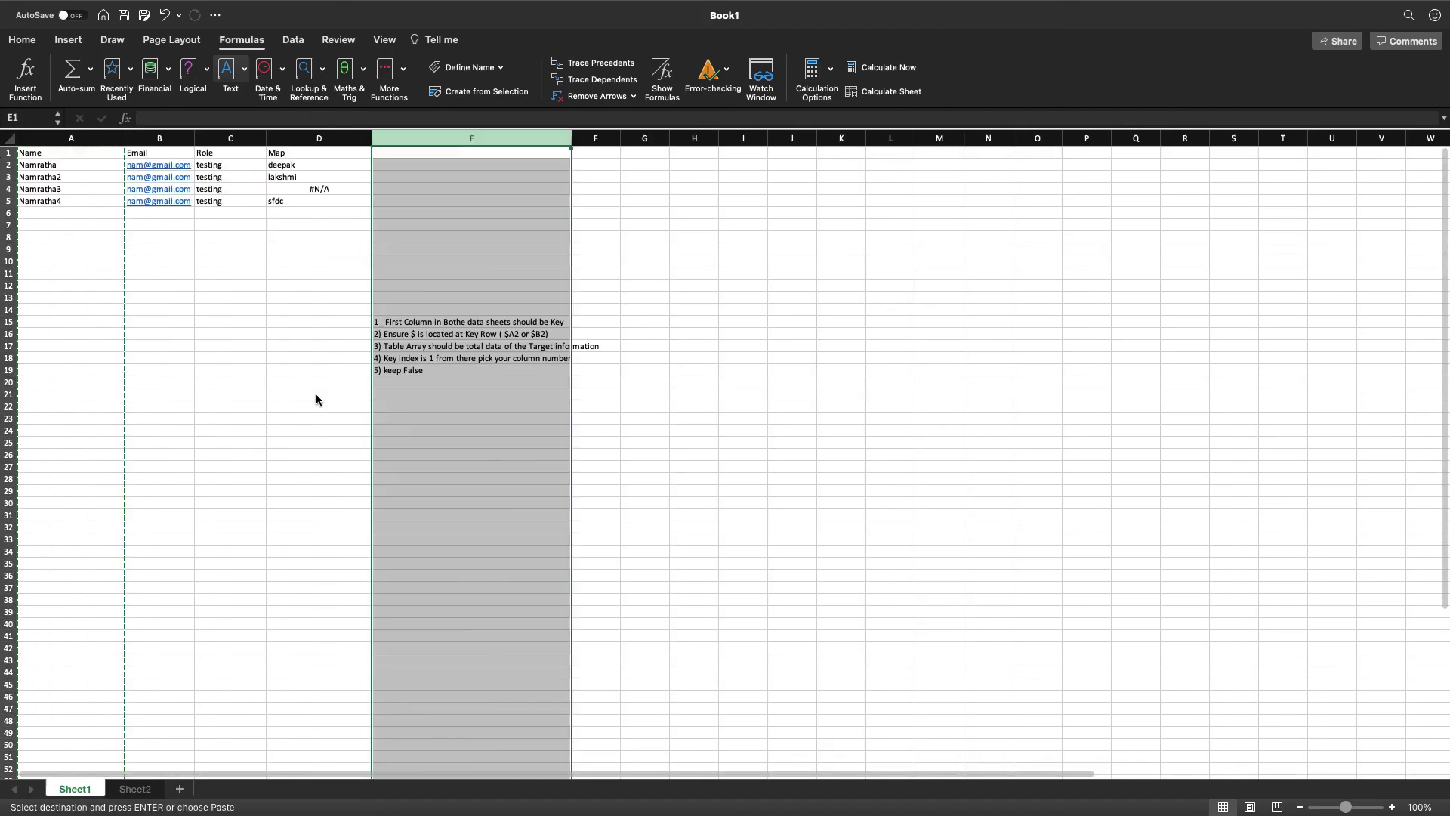
pyautogui.click(445, 420)
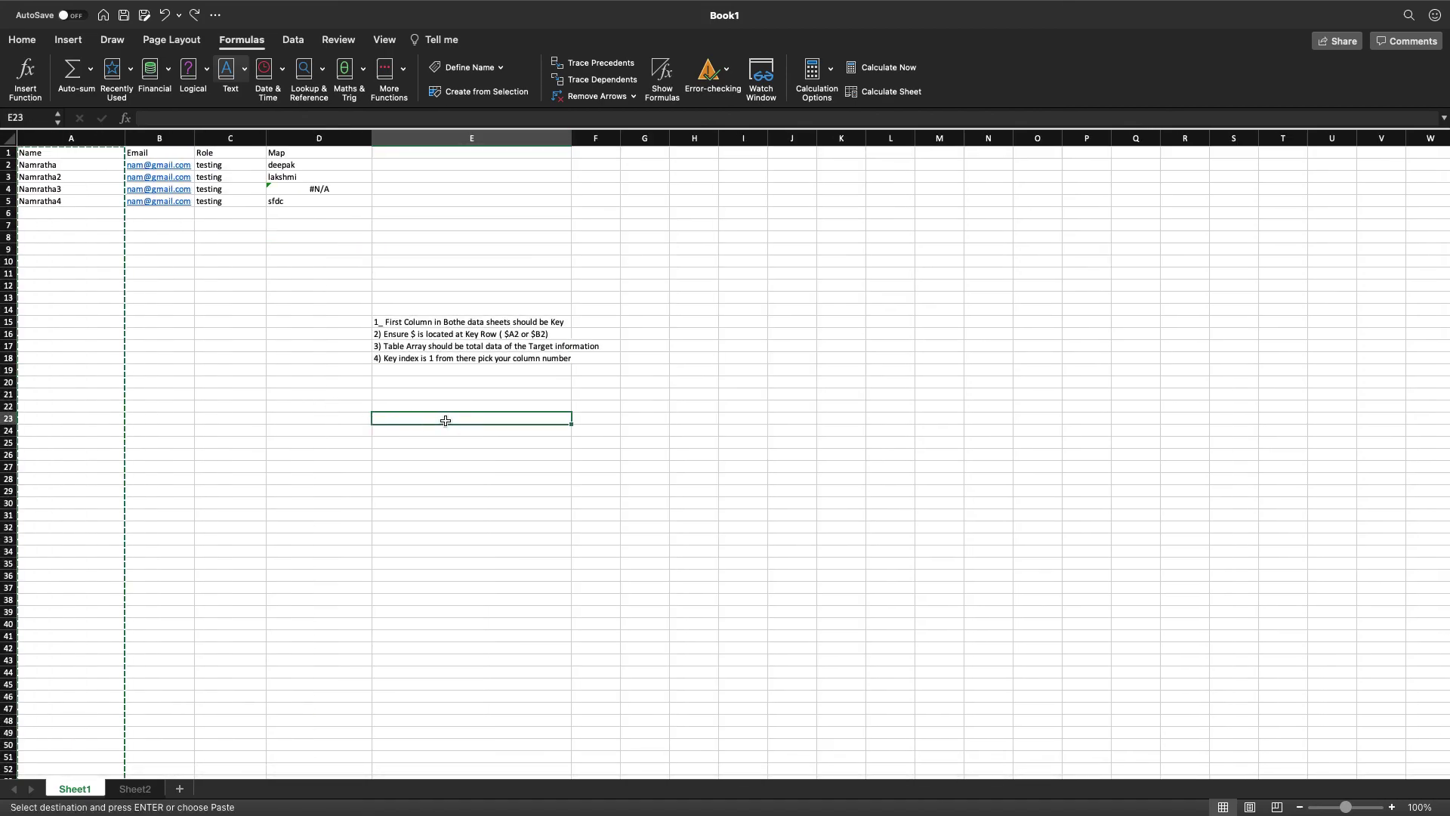
pyautogui.click(423, 322)
pyautogui.click(401, 335)
pyautogui.moveTo(403, 337); pyautogui.dragTo(404, 359)
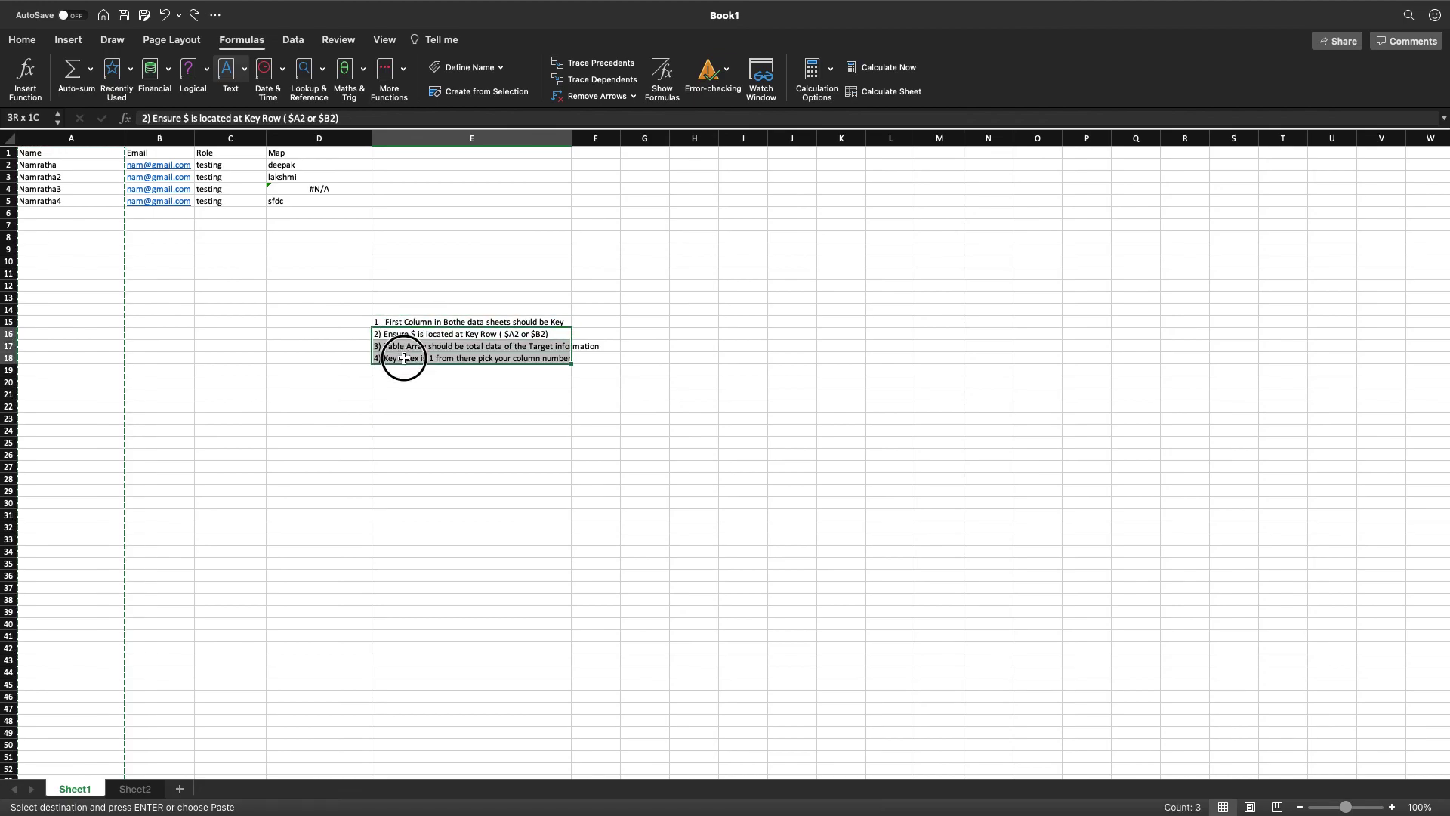
pyautogui.click(404, 372)
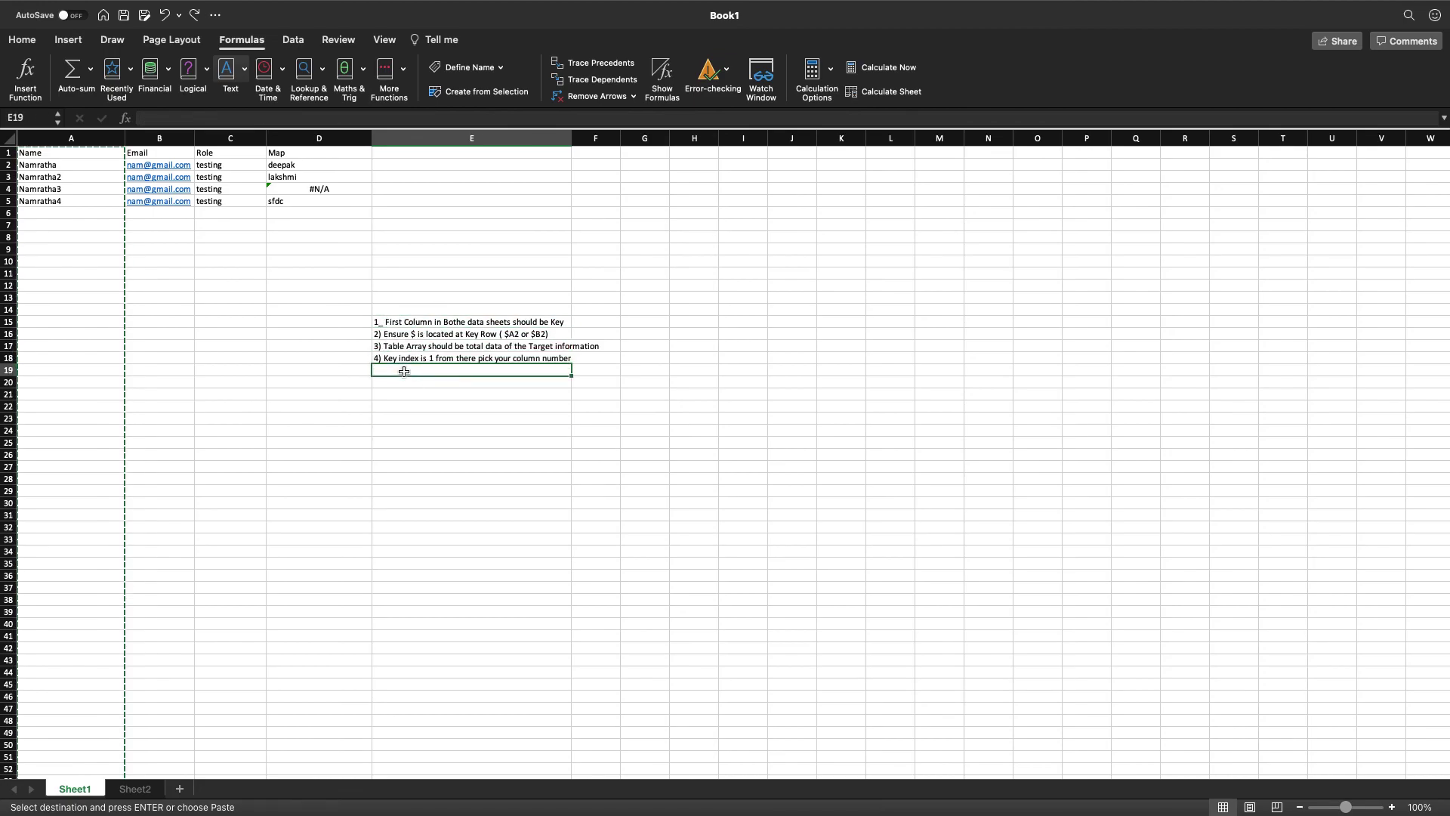
pyautogui.hscroll(5, 403, 370)
pyautogui.hscroll(-5, 444, 375)
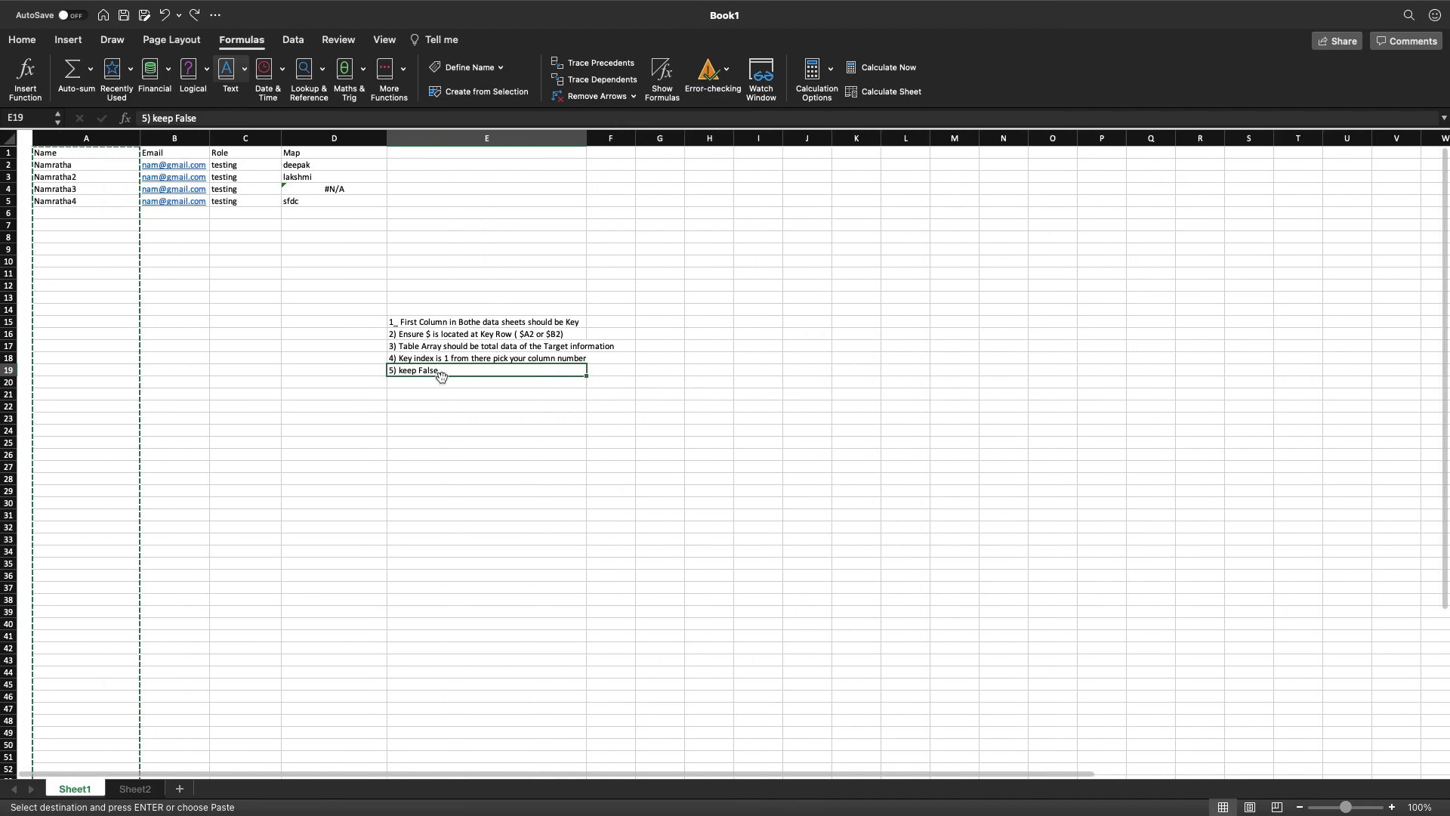